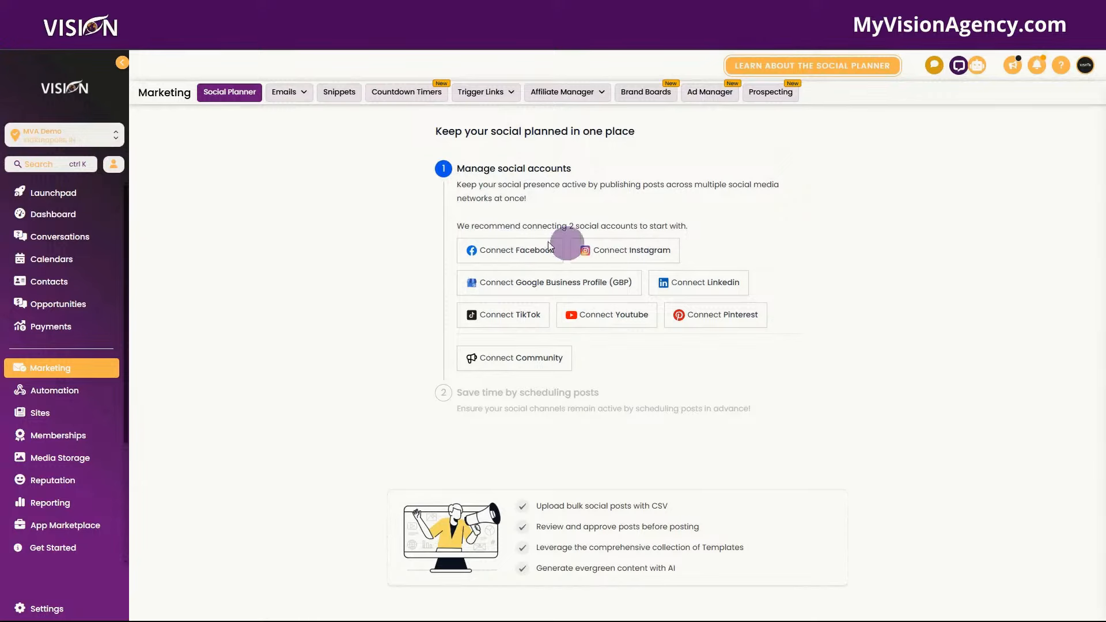
- Highlight the recommendation to connect two social accounts on the setup page
drag(454, 225, 687, 221)
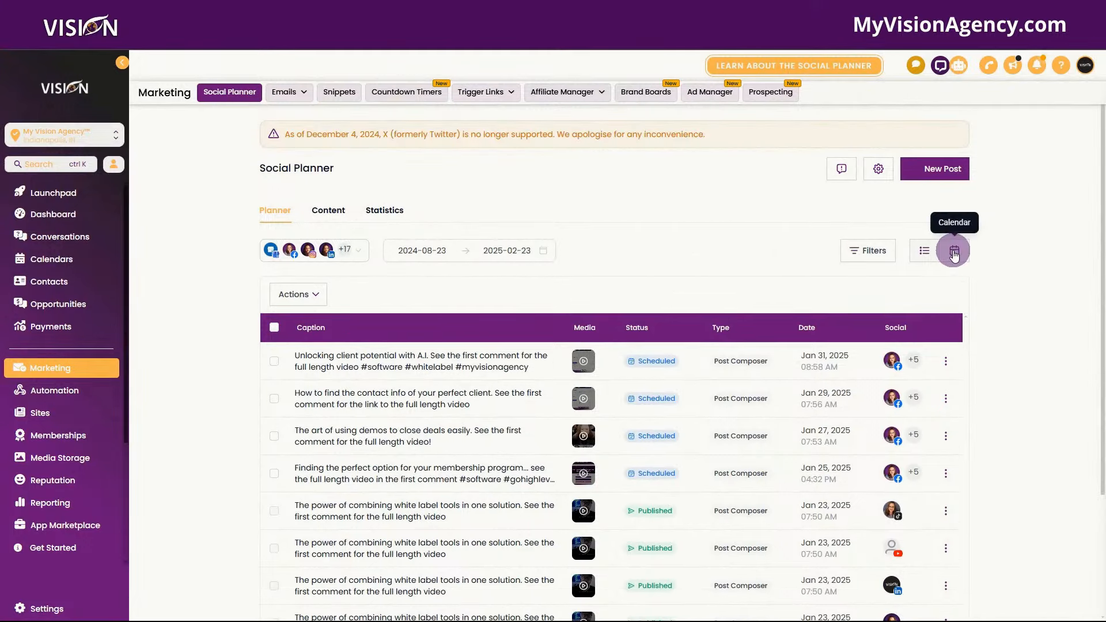
- Preview the calendar view, return to the list, review the accounts filter, then open Content's CSV imports
click(958, 253)
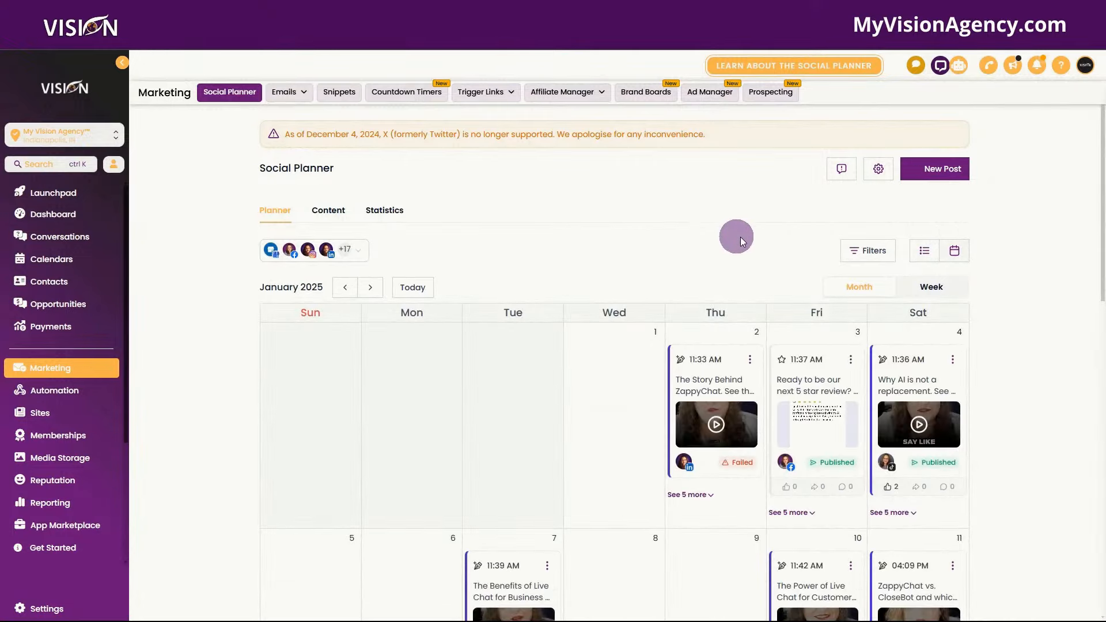
click(922, 255)
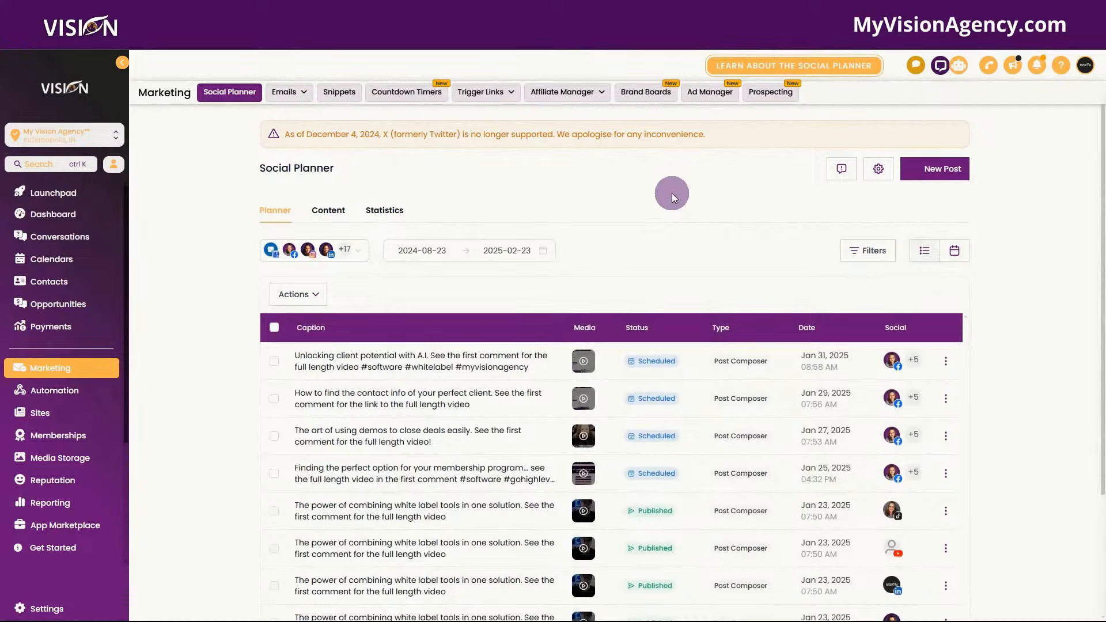
click(366, 251)
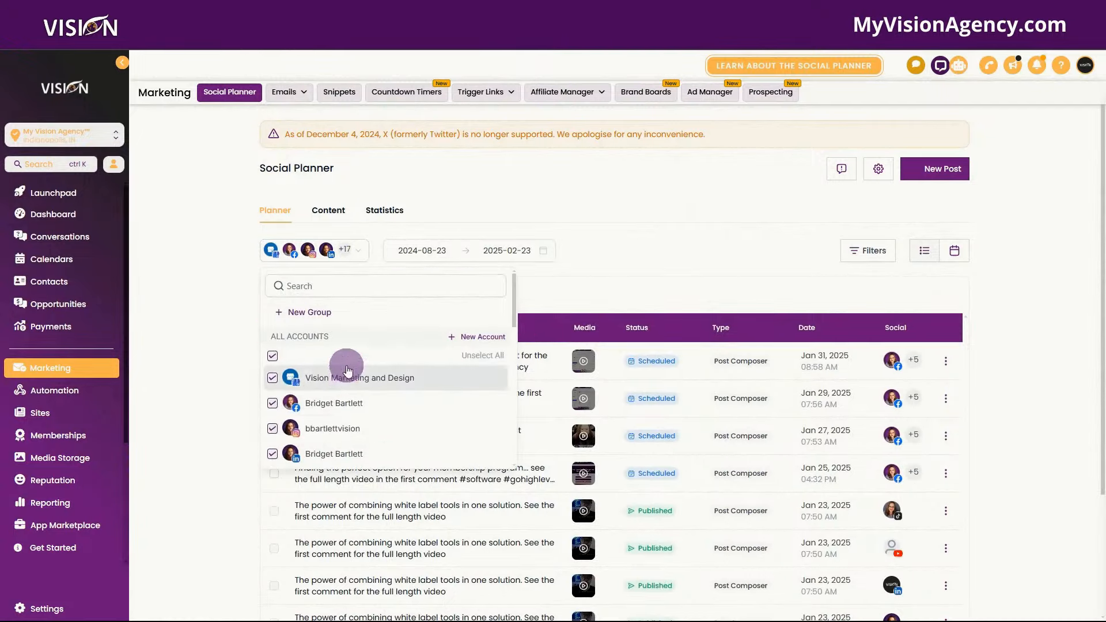
scroll(348, 371, down, 8)
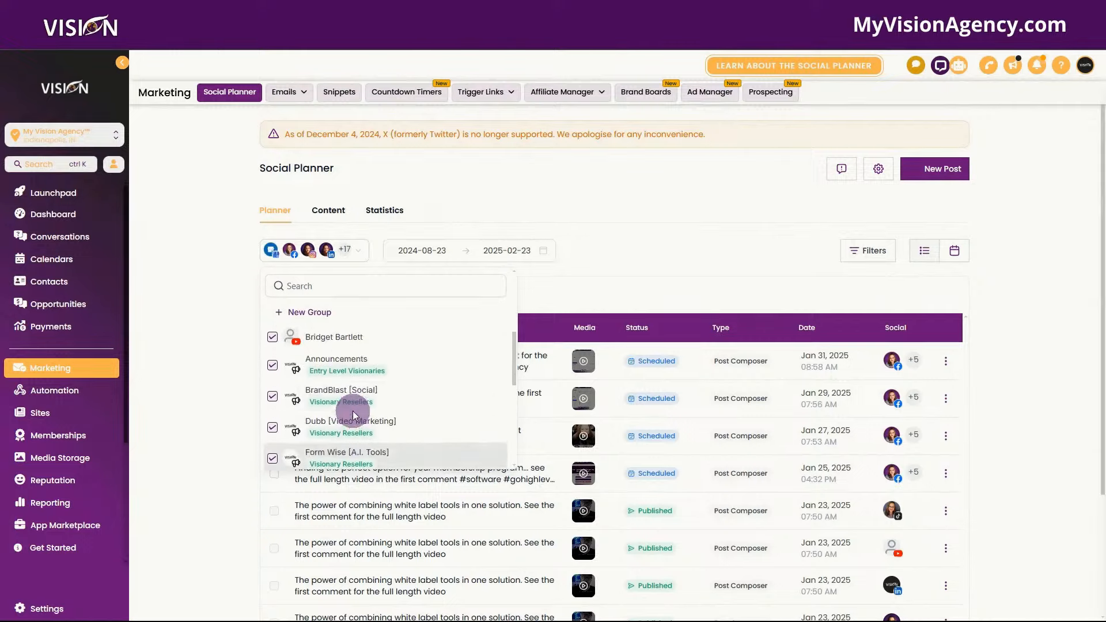
scroll(353, 414, up, 2)
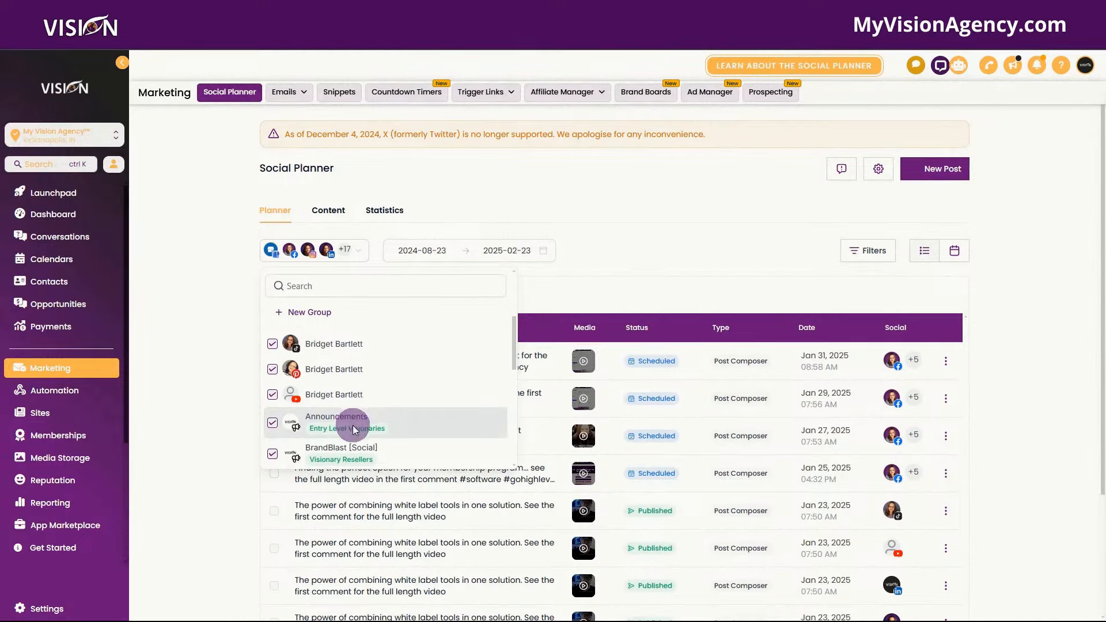
click(564, 196)
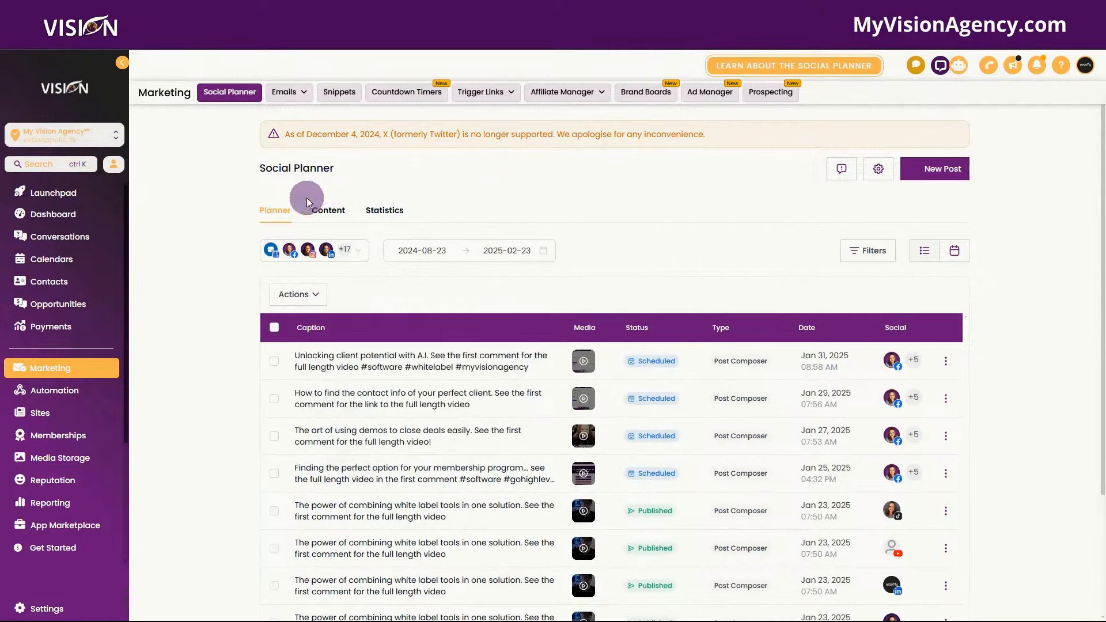
click(328, 210)
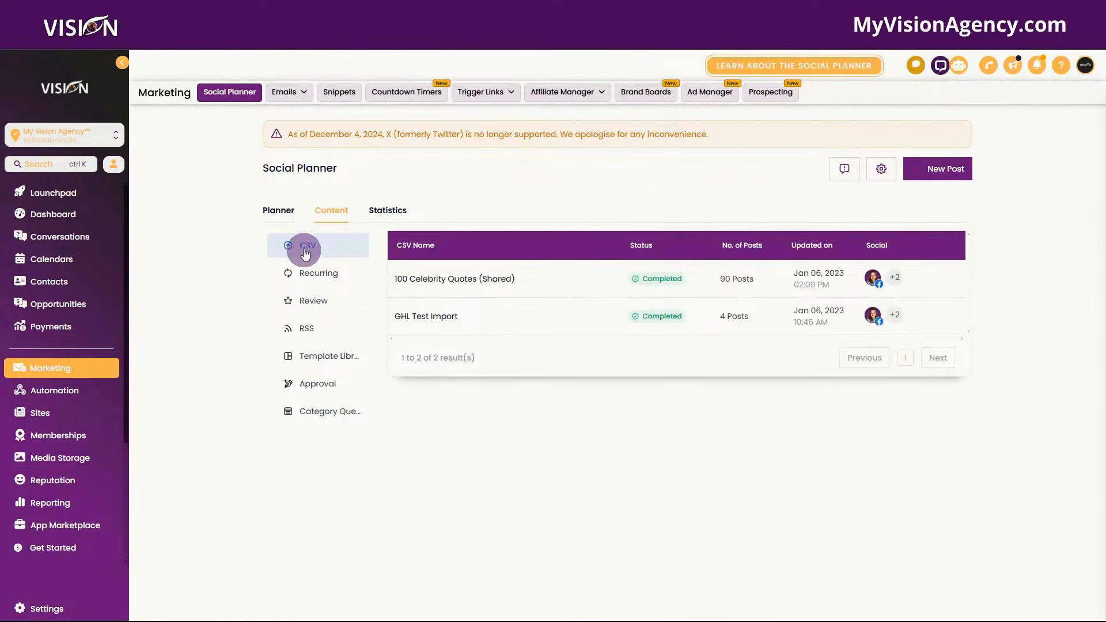
- Browse the Recurring, Review, RSS and Template Library content lists, then show the New Post options
click(315, 274)
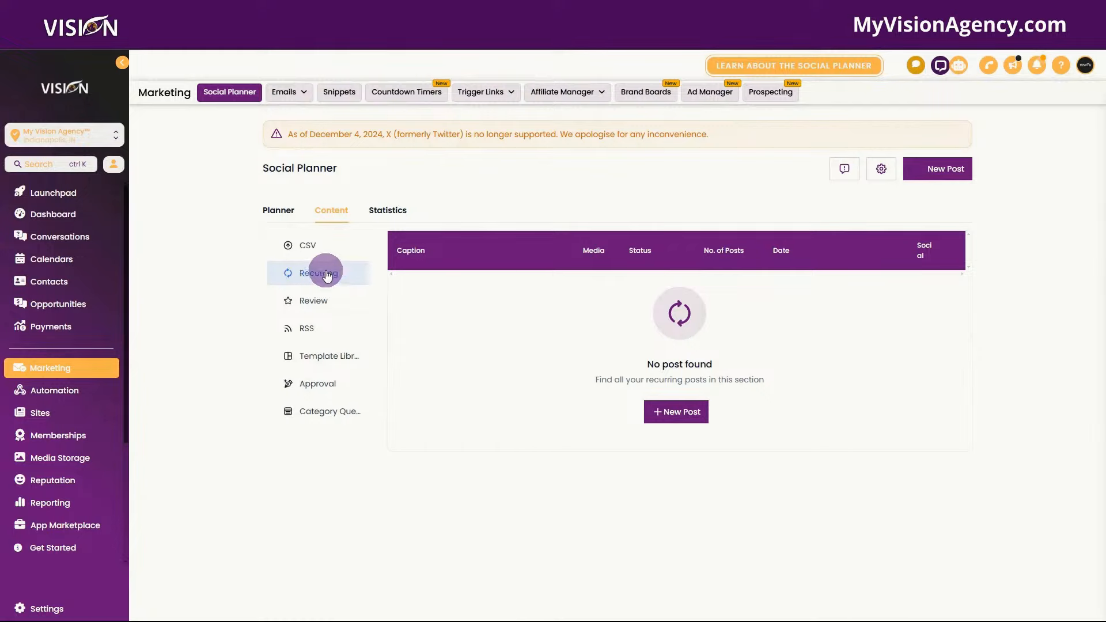
click(329, 302)
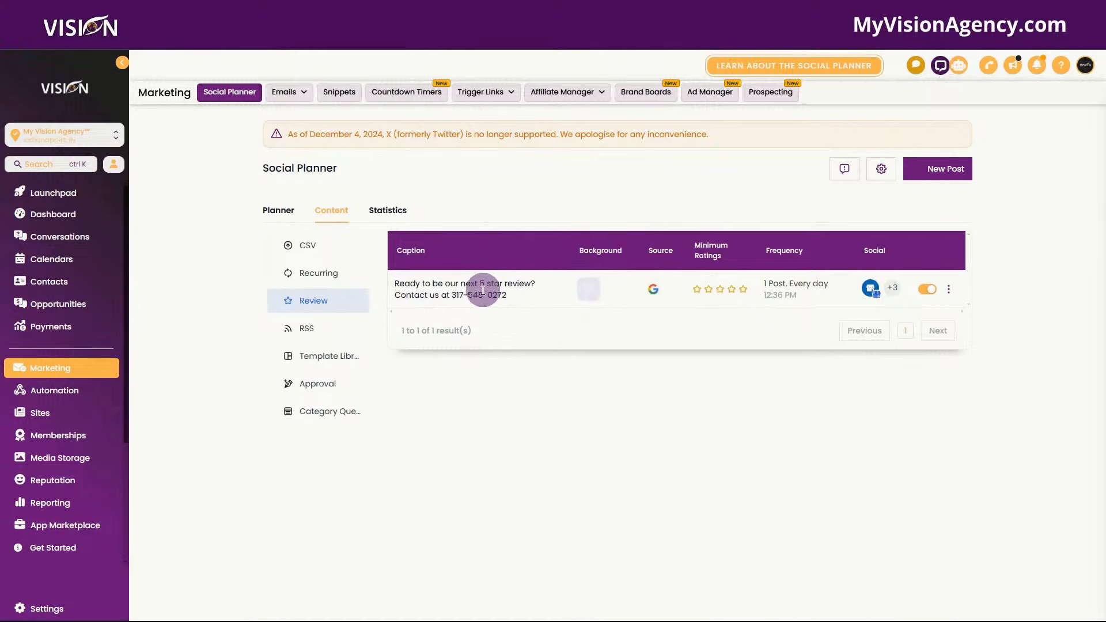
click(303, 331)
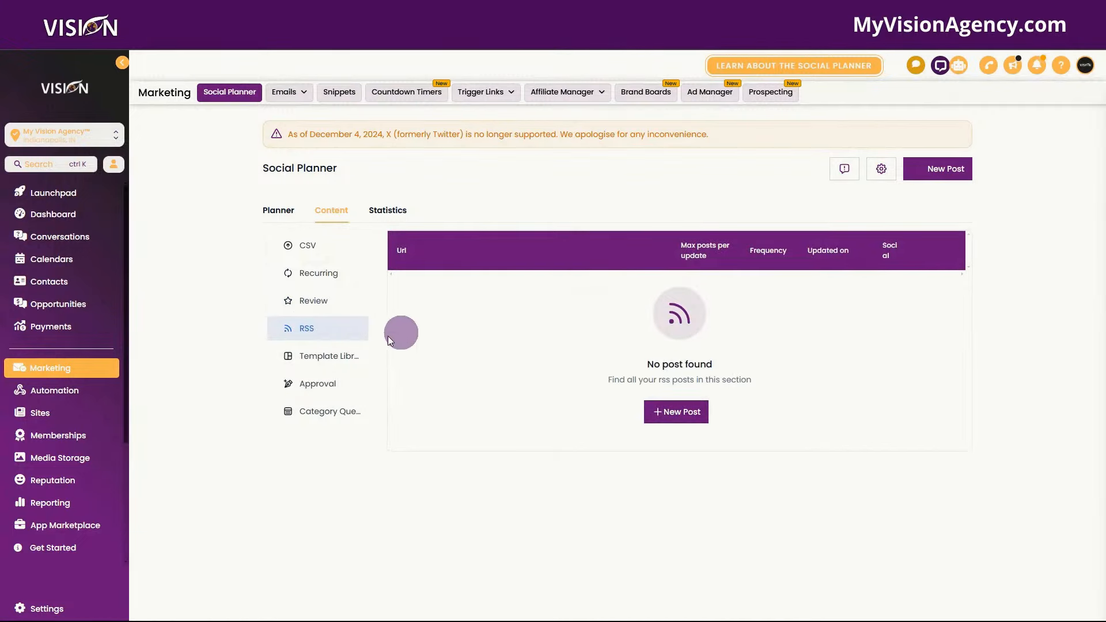
click(303, 358)
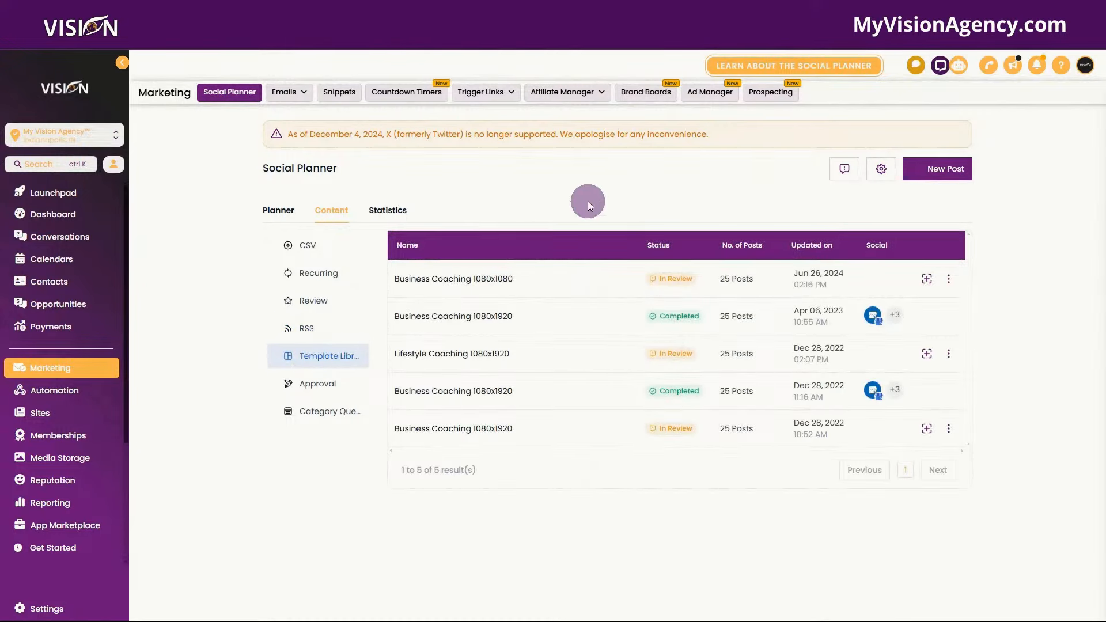
click(949, 168)
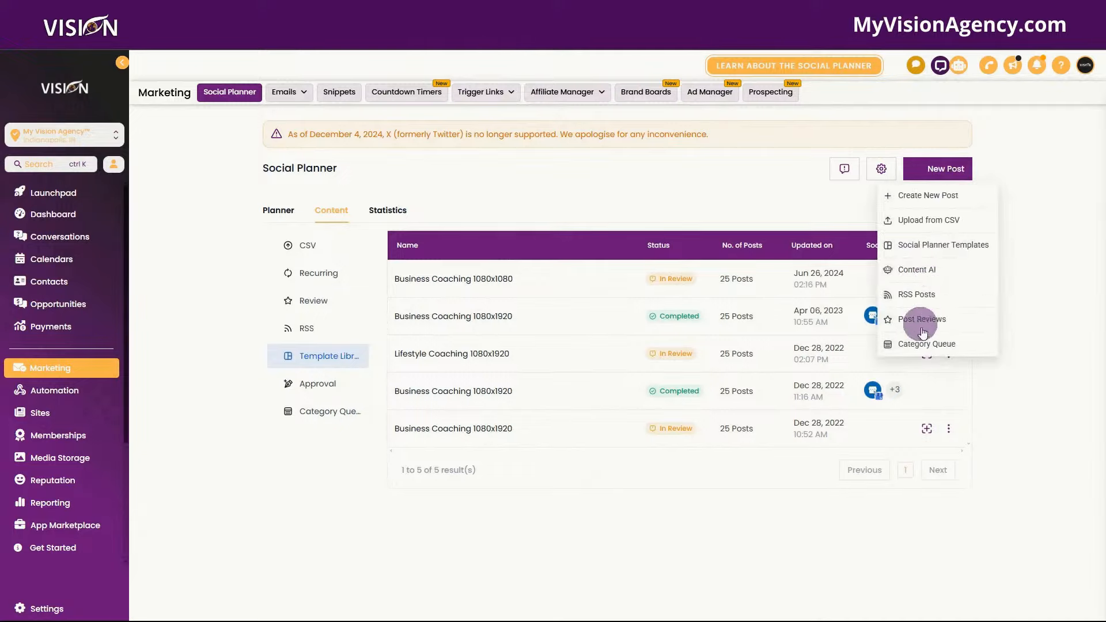
- Scroll through the Social Planner Templates library, close it, and view the empty Approval list
click(940, 252)
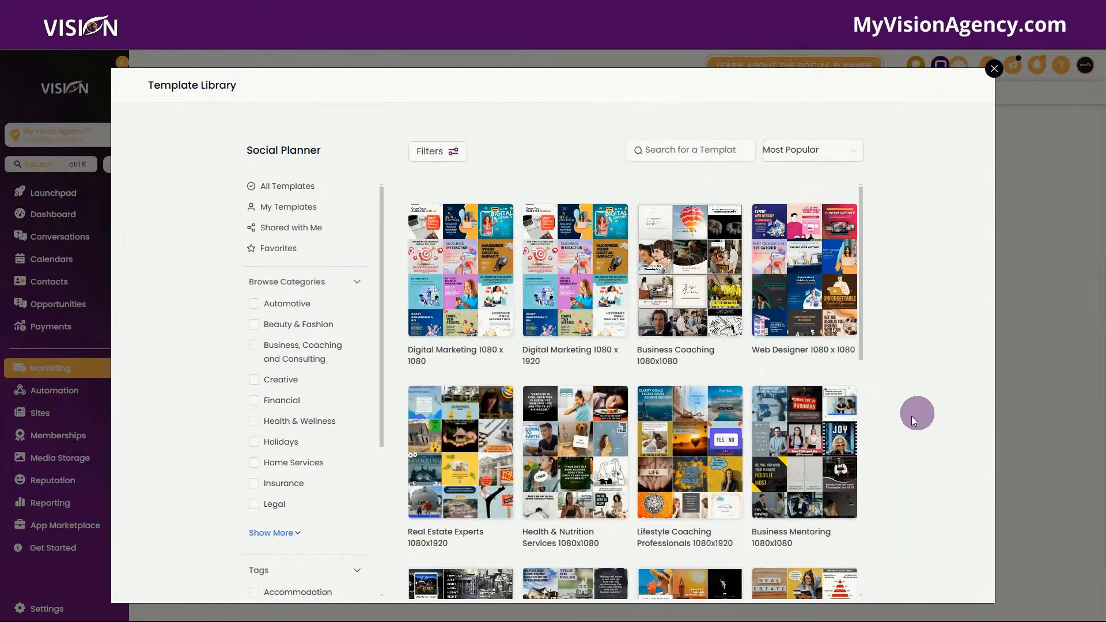
scroll(793, 425, down, 8)
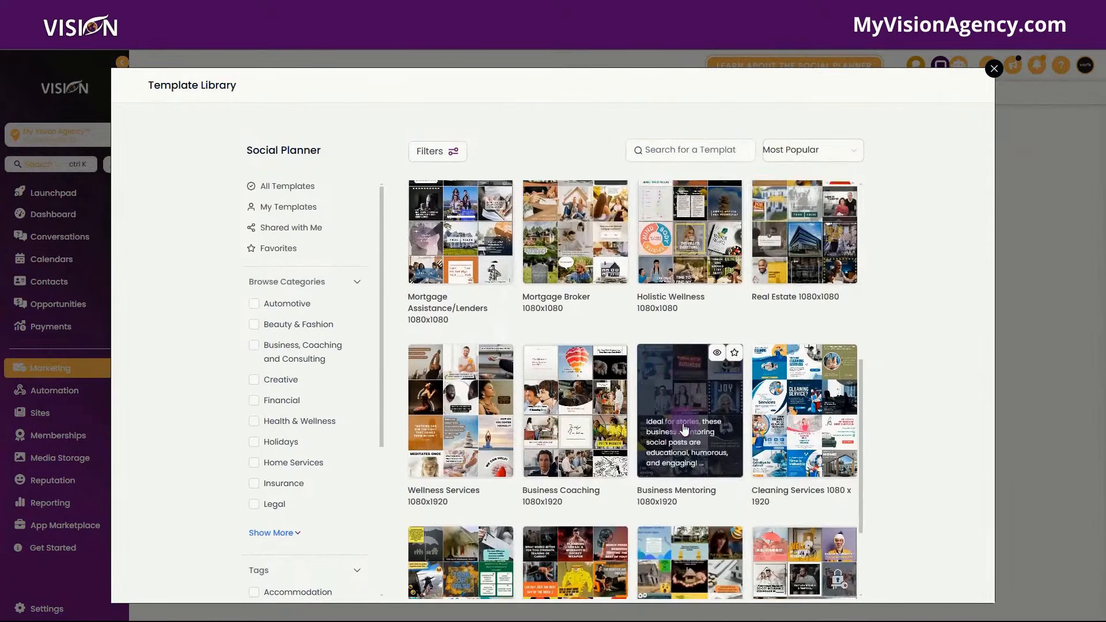
scroll(748, 360, down, 2)
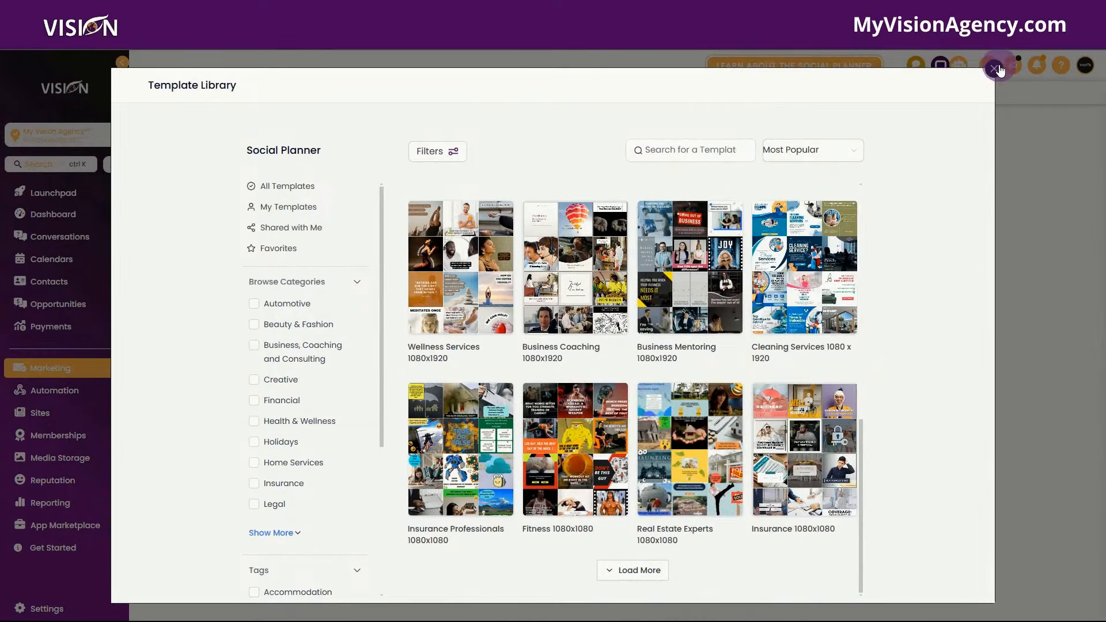
click(1000, 69)
click(316, 389)
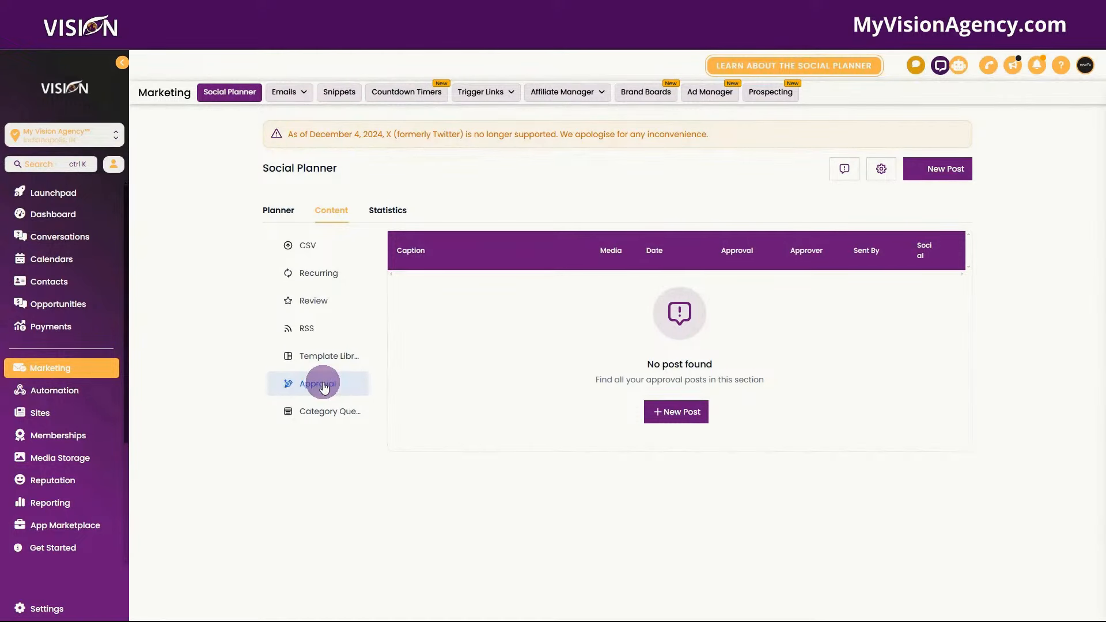
- Check the Shorts category queue, then view Statistics: 17 posts, 258 likes, 378 followers
click(323, 411)
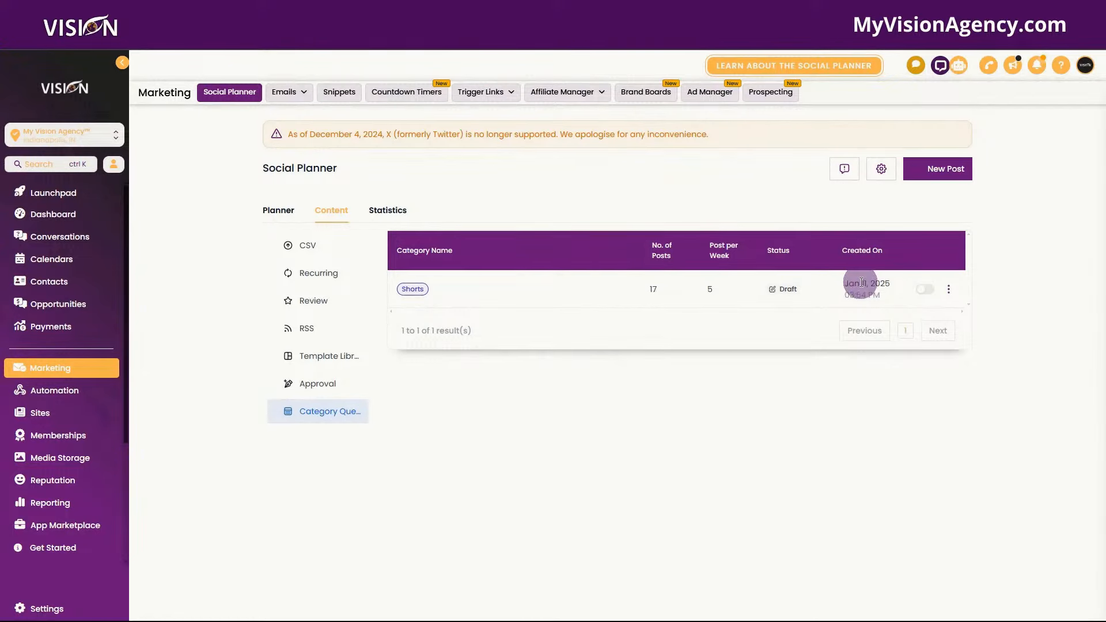
click(387, 209)
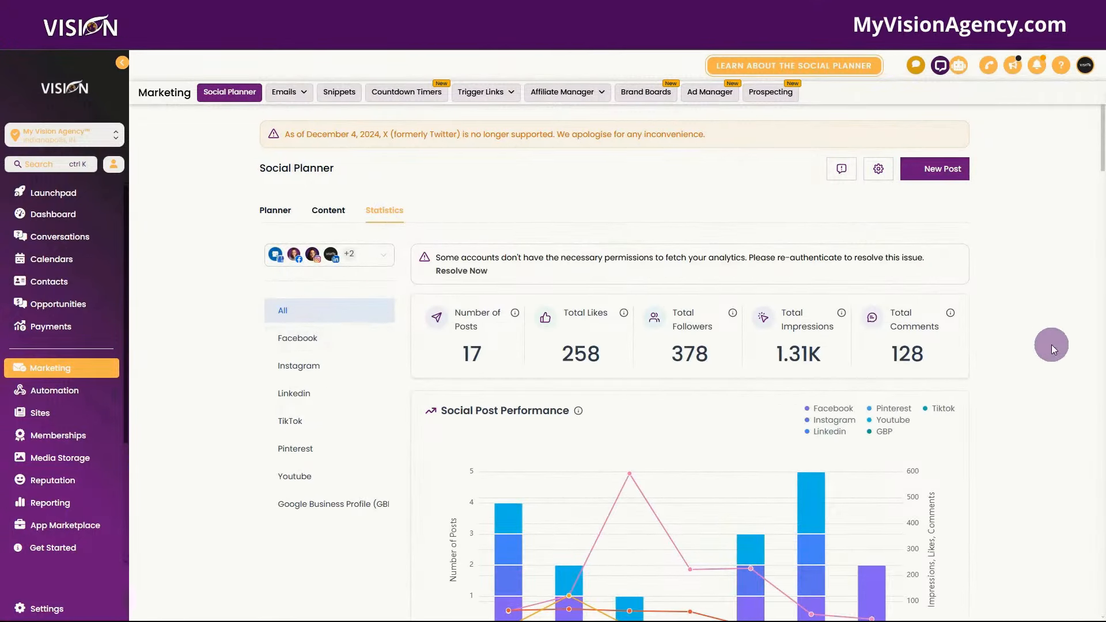
- Compare statistics for Facebook, Instagram, LinkedIn, TikTok, Pinterest, YouTube and Google Business Profile, then open settings
scroll(1052, 345, down, 1)
click(305, 281)
click(320, 311)
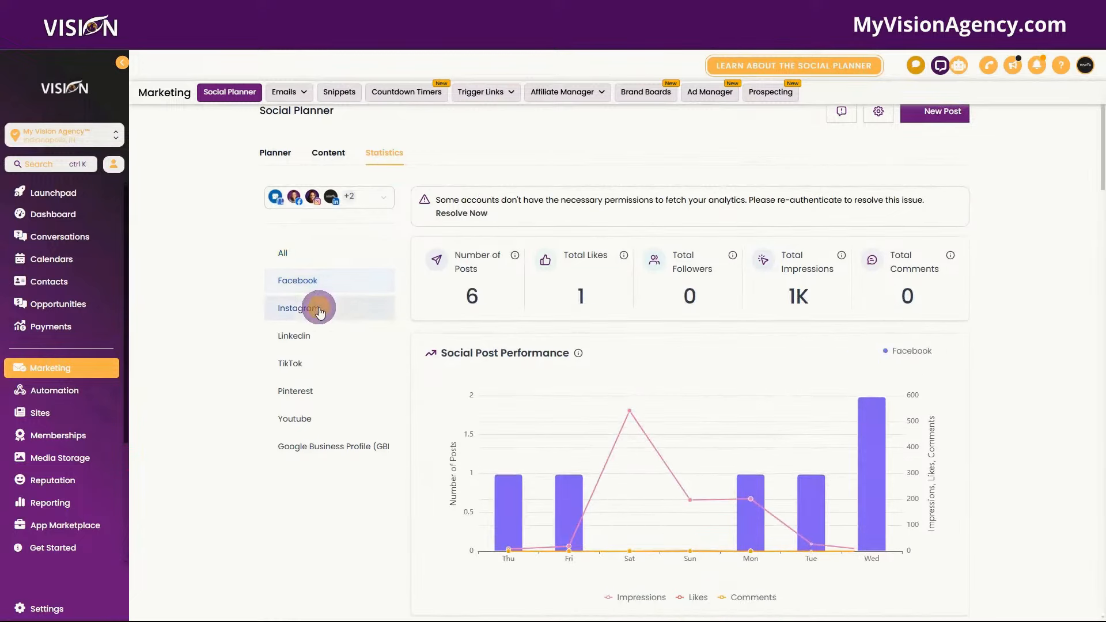
click(316, 337)
click(319, 364)
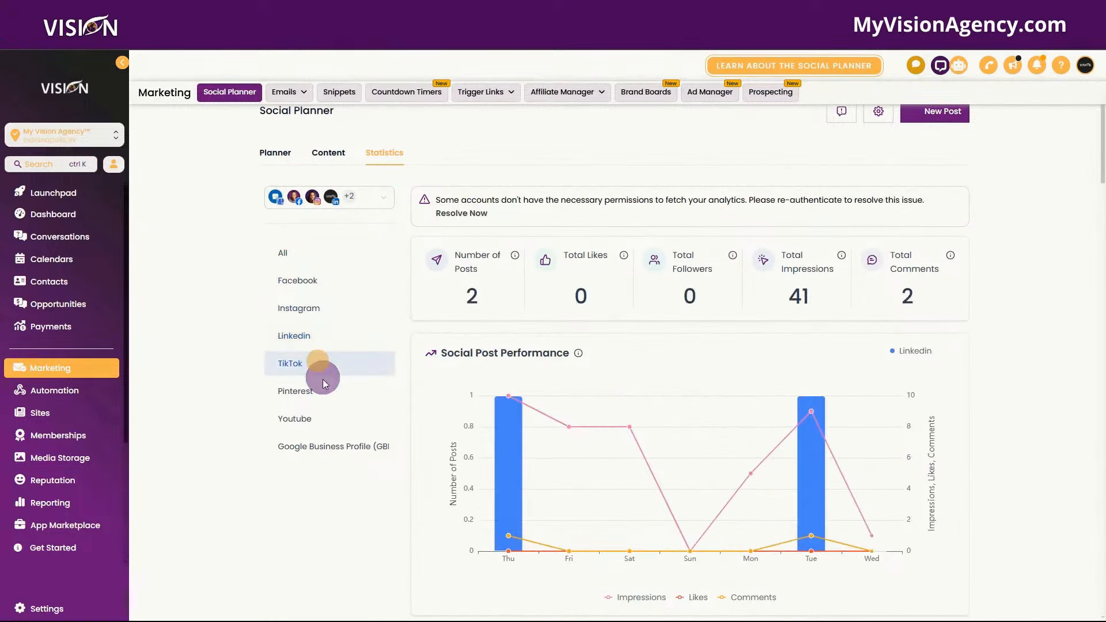
click(323, 391)
click(327, 424)
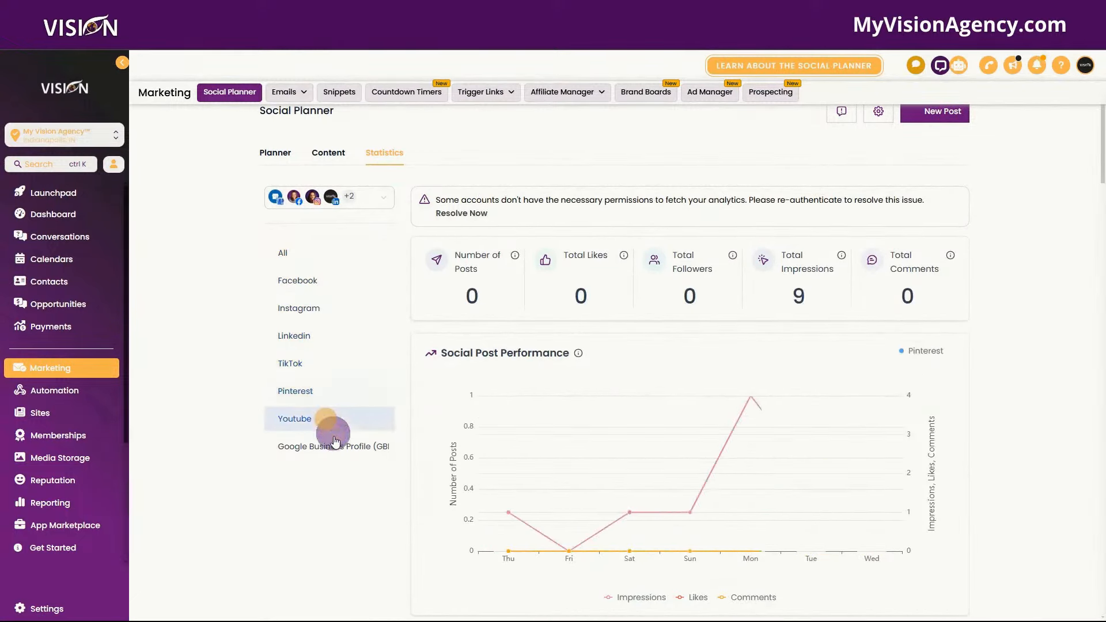
click(340, 449)
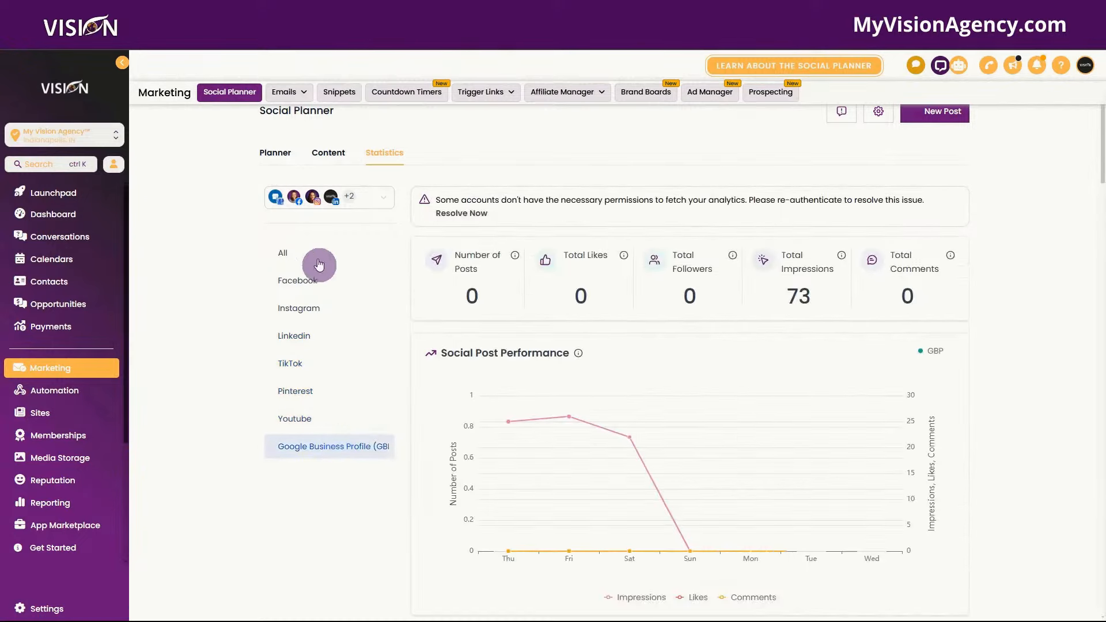
click(878, 111)
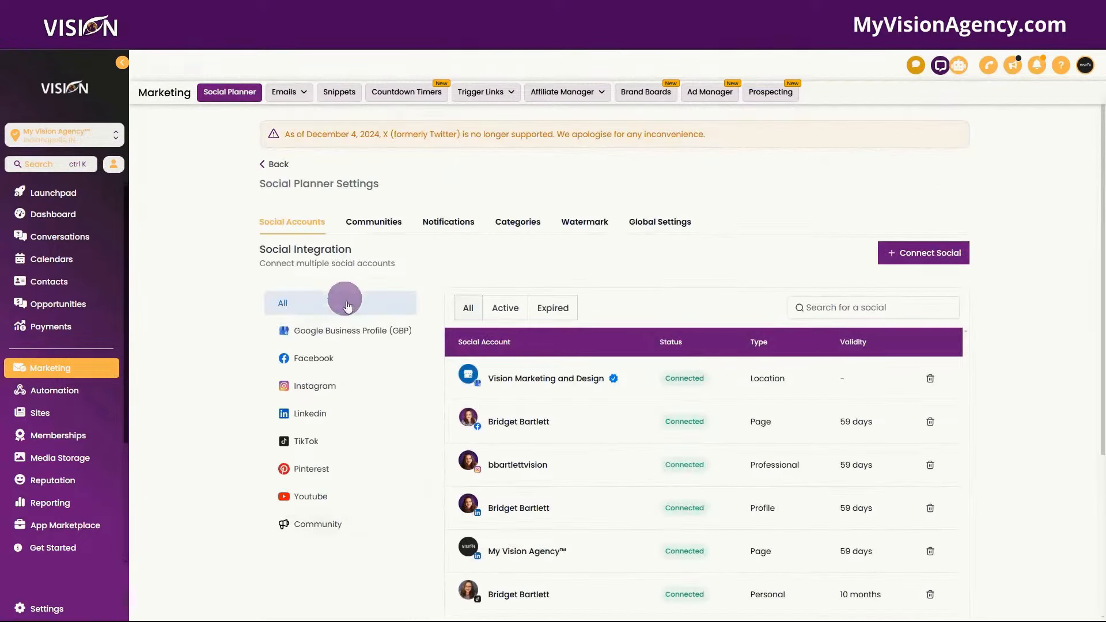
- Filter the Social Accounts list to show only expired accounts
scroll(672, 475, down, 4)
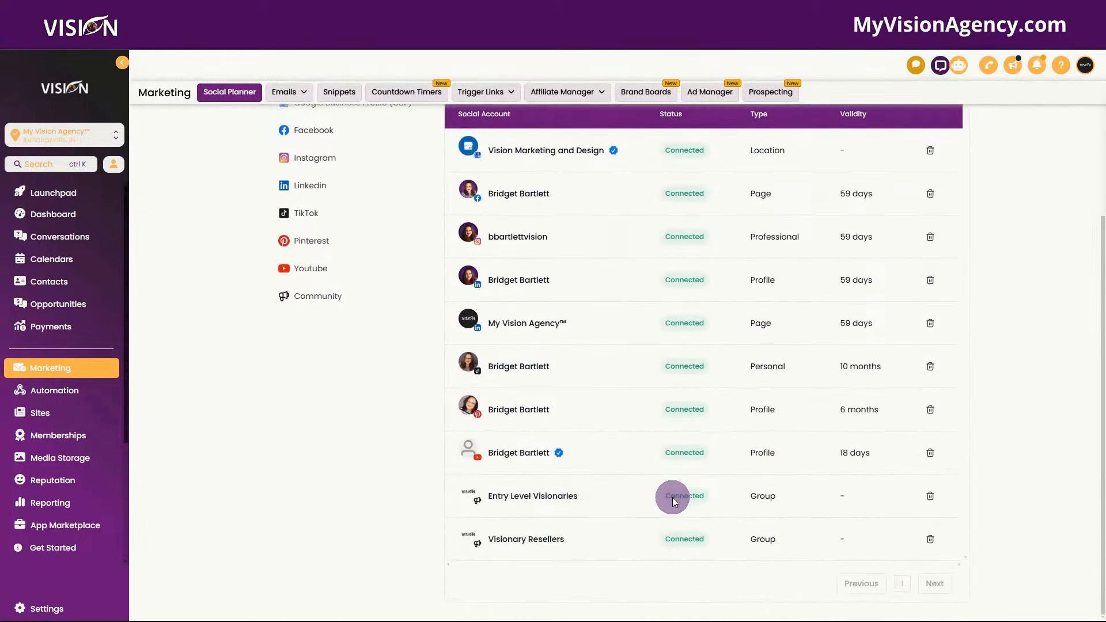
scroll(672, 496, up, 2)
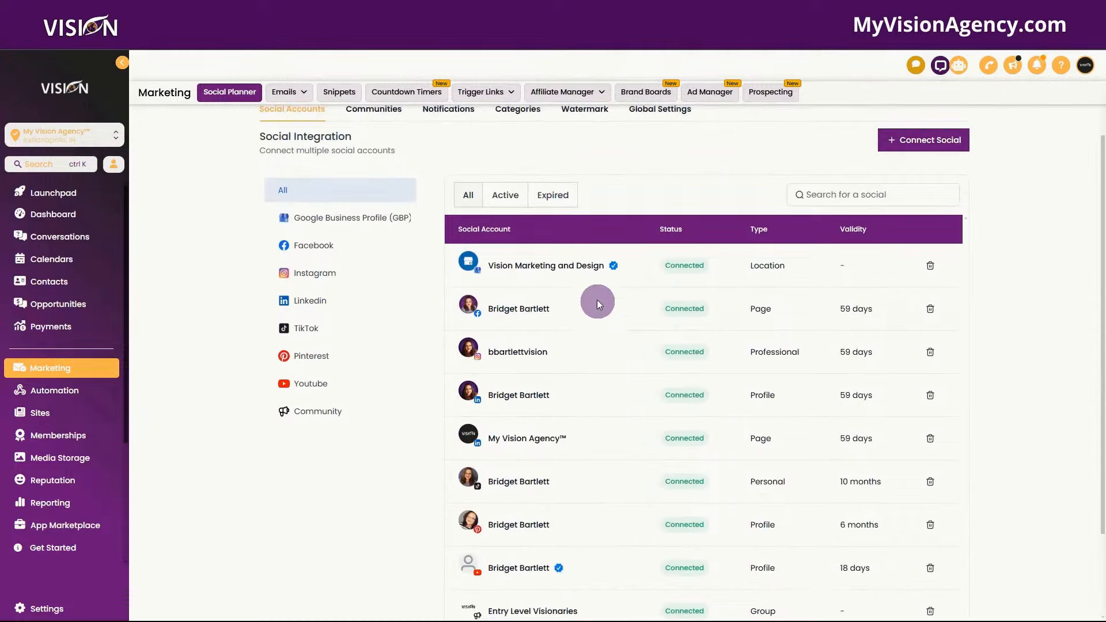
click(555, 195)
- View community groups and check the posting-user choices for Entry Level Visionaries without changes
click(382, 223)
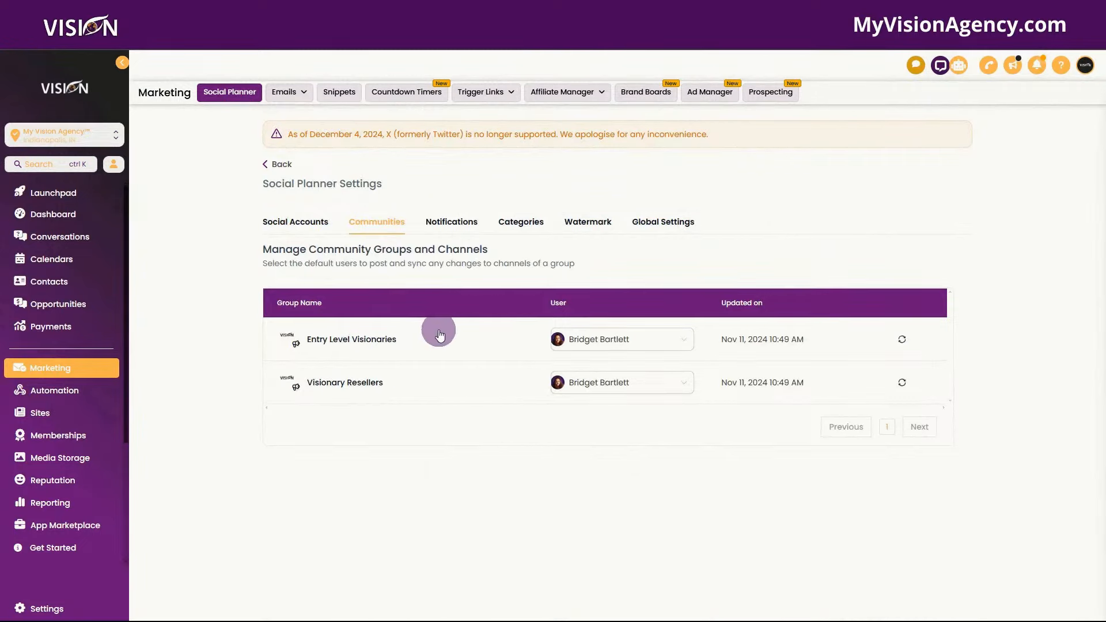
click(615, 341)
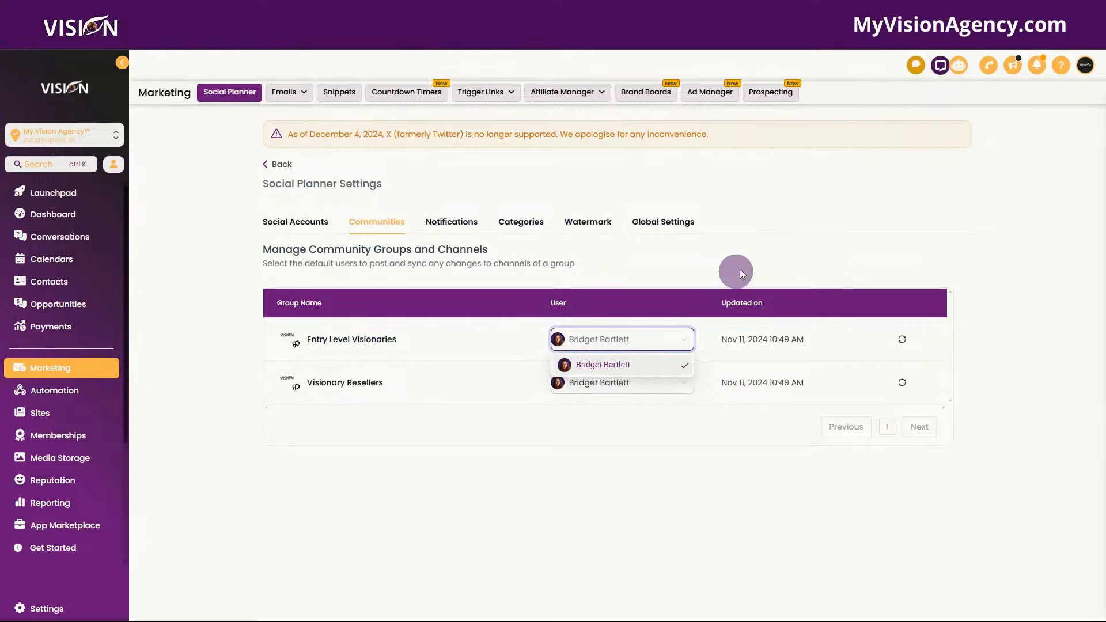
click(819, 219)
- Cancel edits to the pre-expiry notification, then view the Shorts and Tips post categories
click(450, 222)
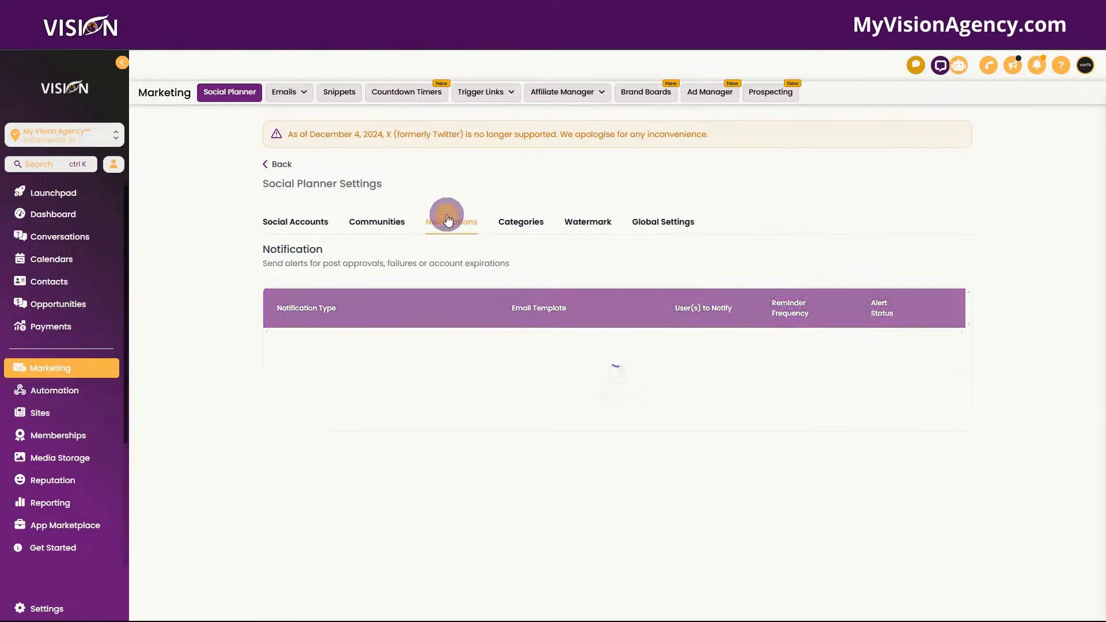
scroll(257, 390, down, 1)
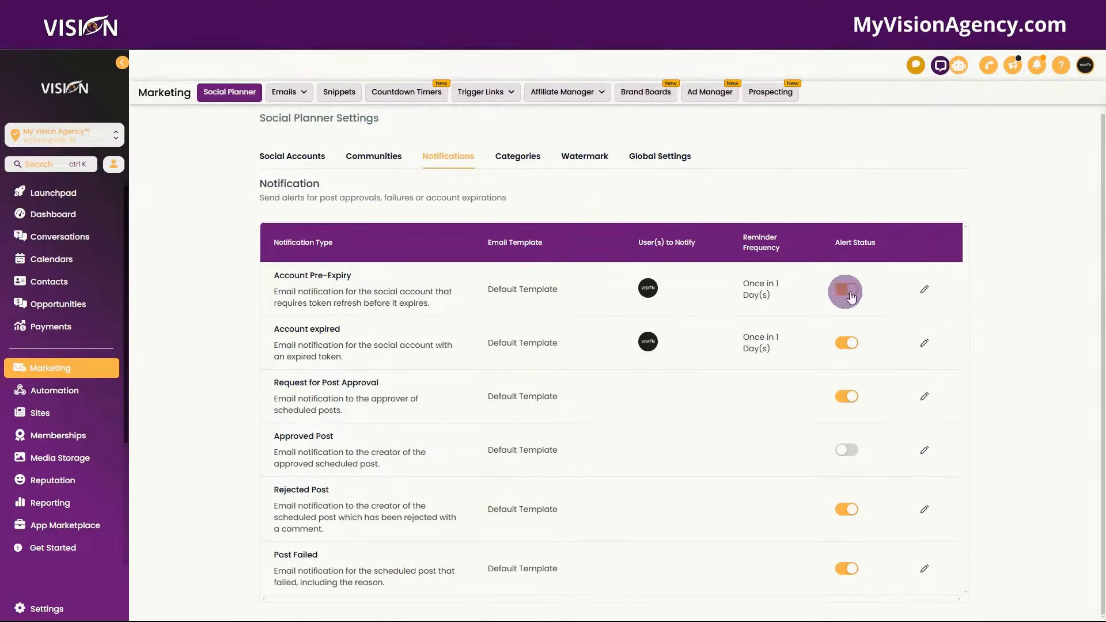
click(924, 288)
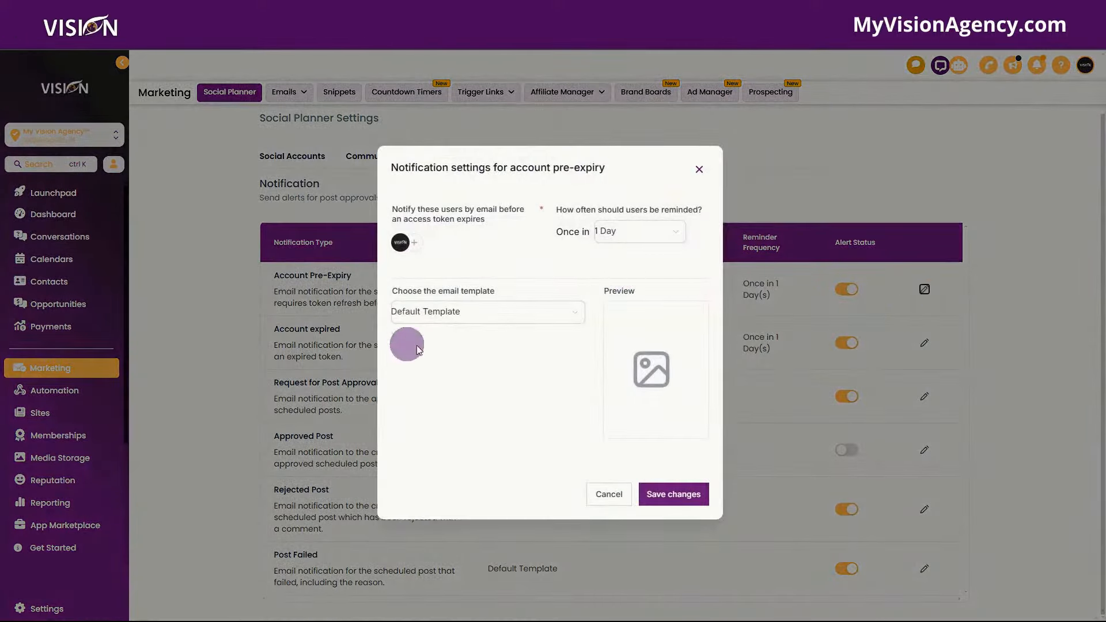
click(507, 316)
click(485, 236)
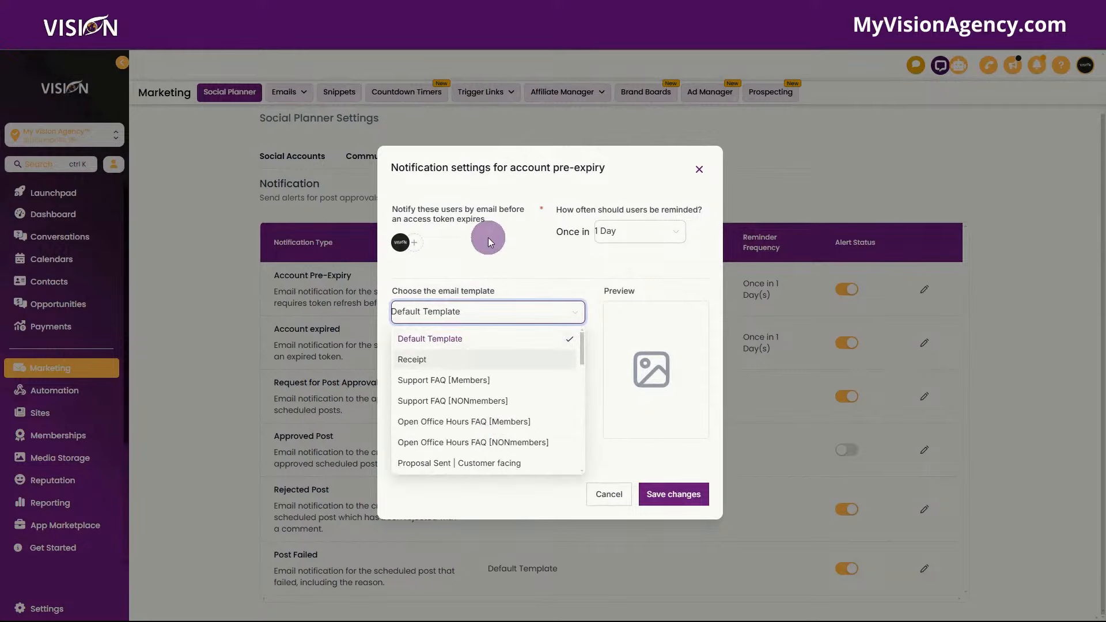
click(611, 495)
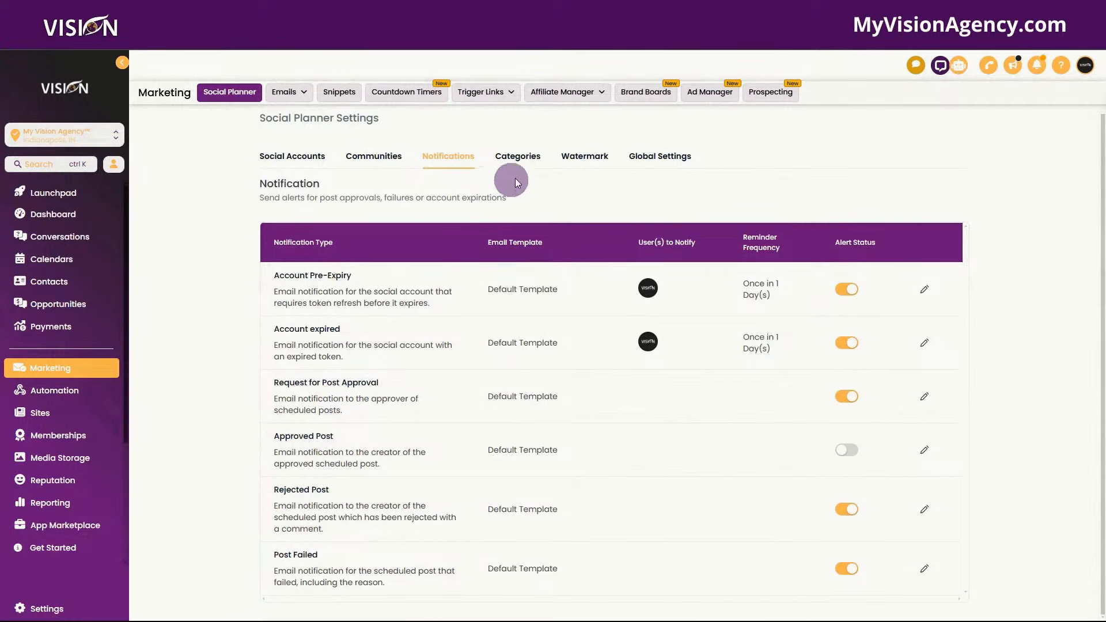
click(523, 157)
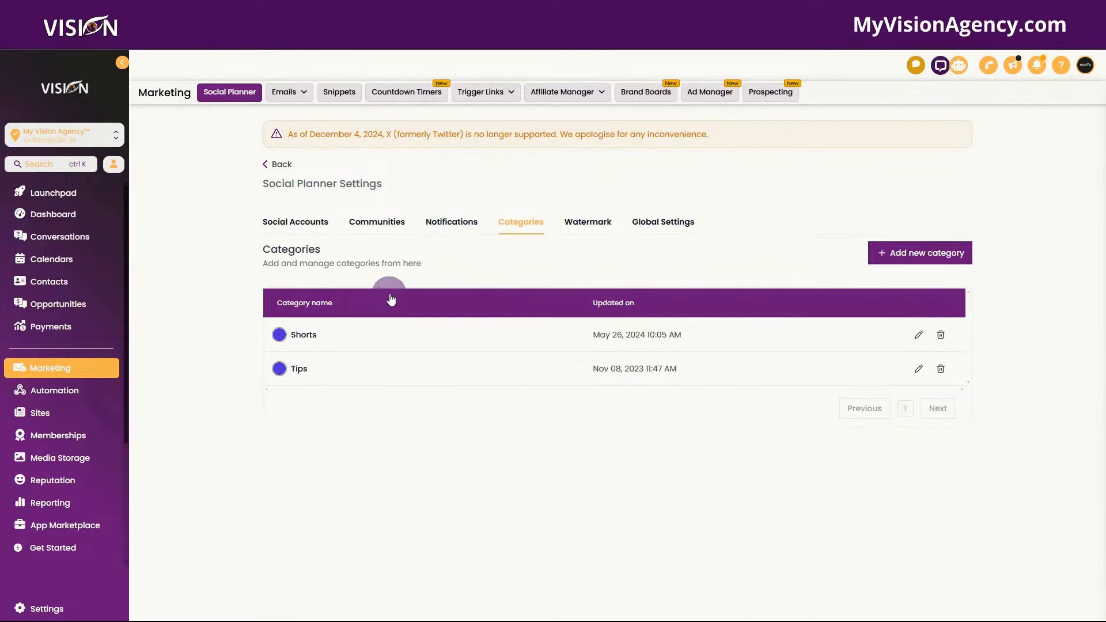
- Review Watermark and Global Settings, highlight the Media Optimization description, and return to the planner
click(587, 222)
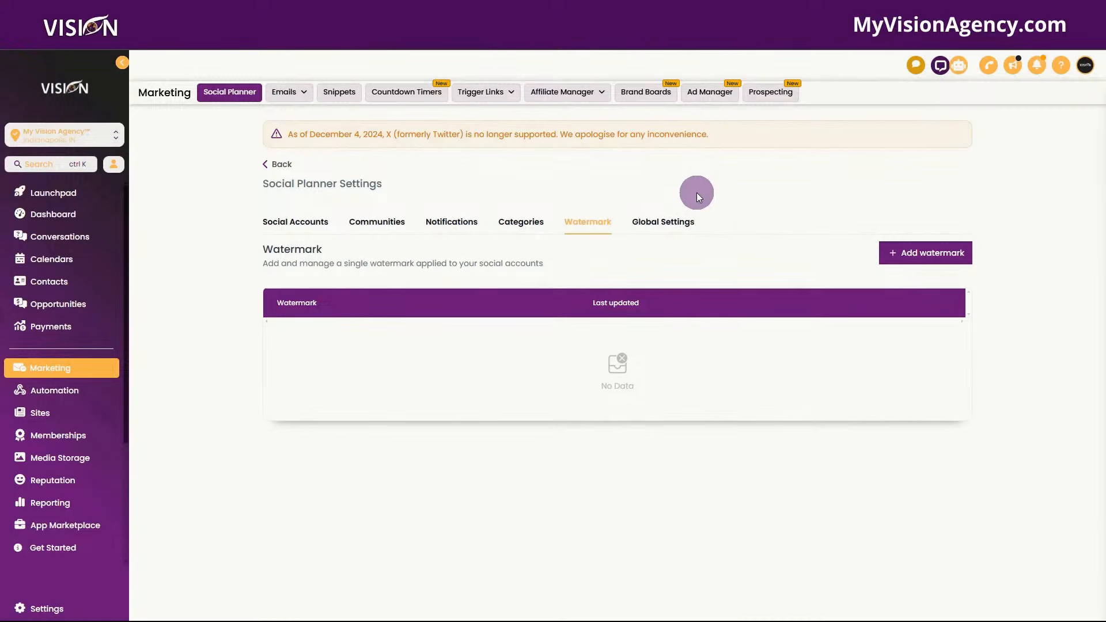
click(701, 219)
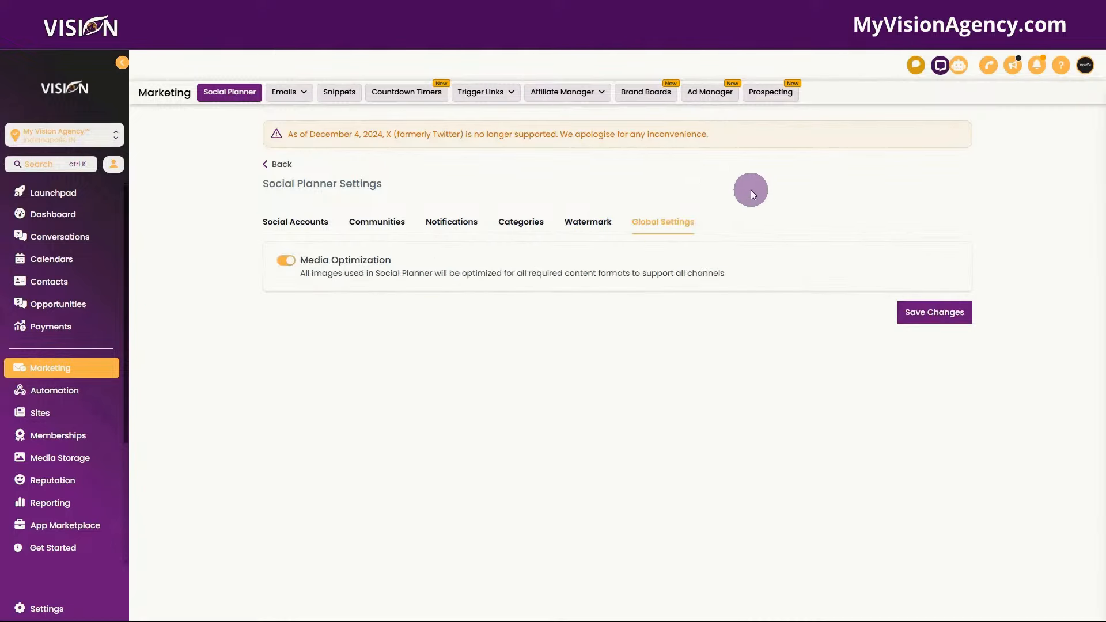
drag(300, 277, 500, 269)
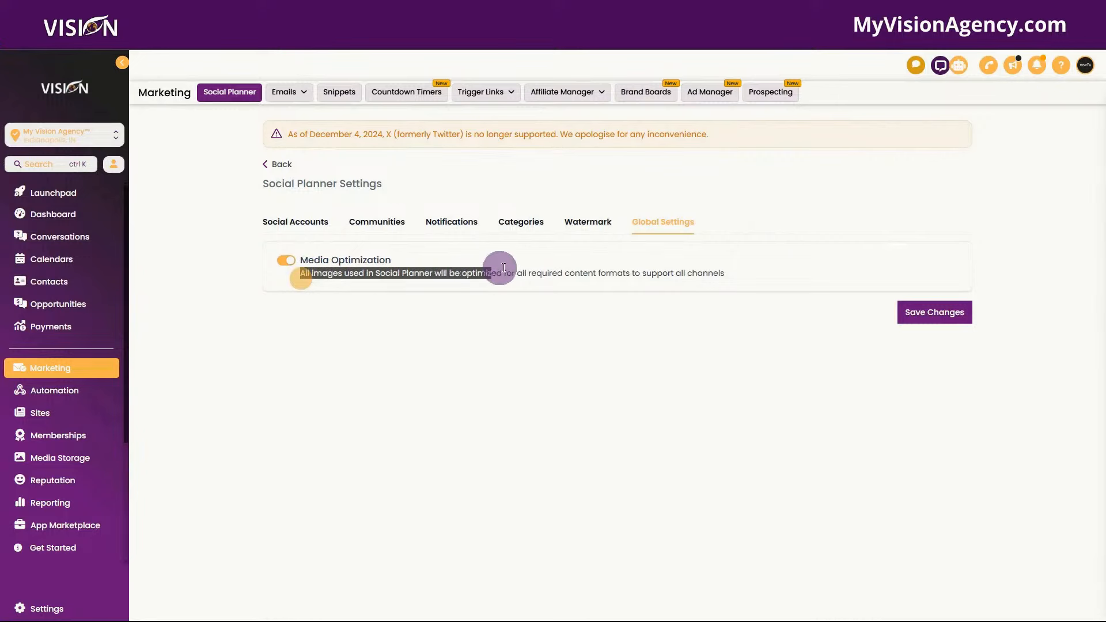
click(561, 266)
drag(301, 273, 724, 270)
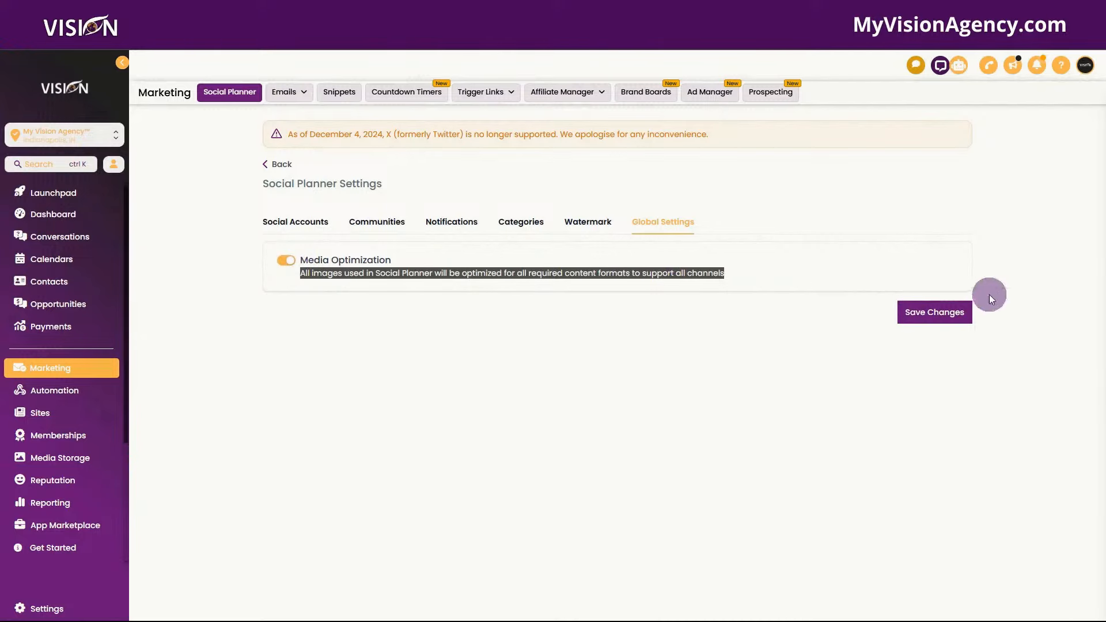
click(278, 164)
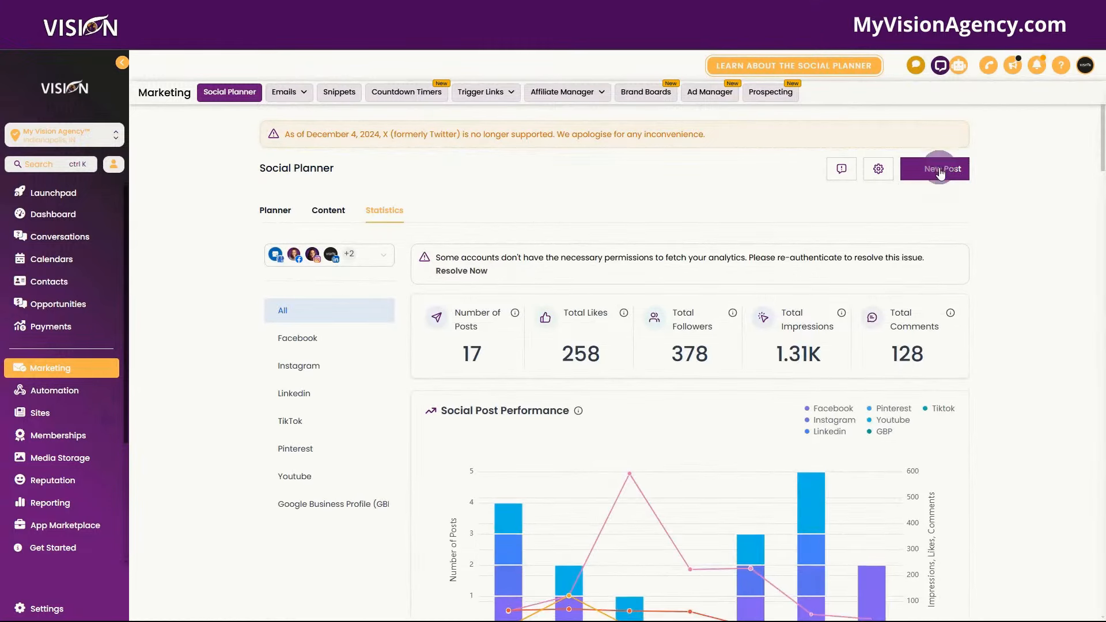
- Choose Create New Post from the New Post menu after briefly opening Category Queue
click(945, 171)
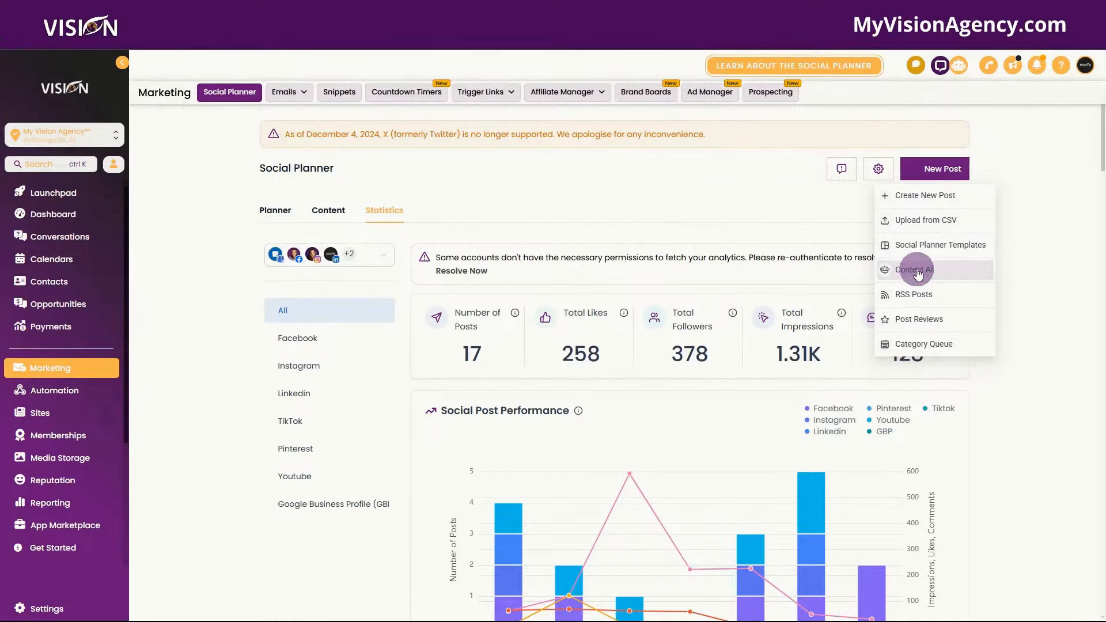
click(923, 344)
click(700, 180)
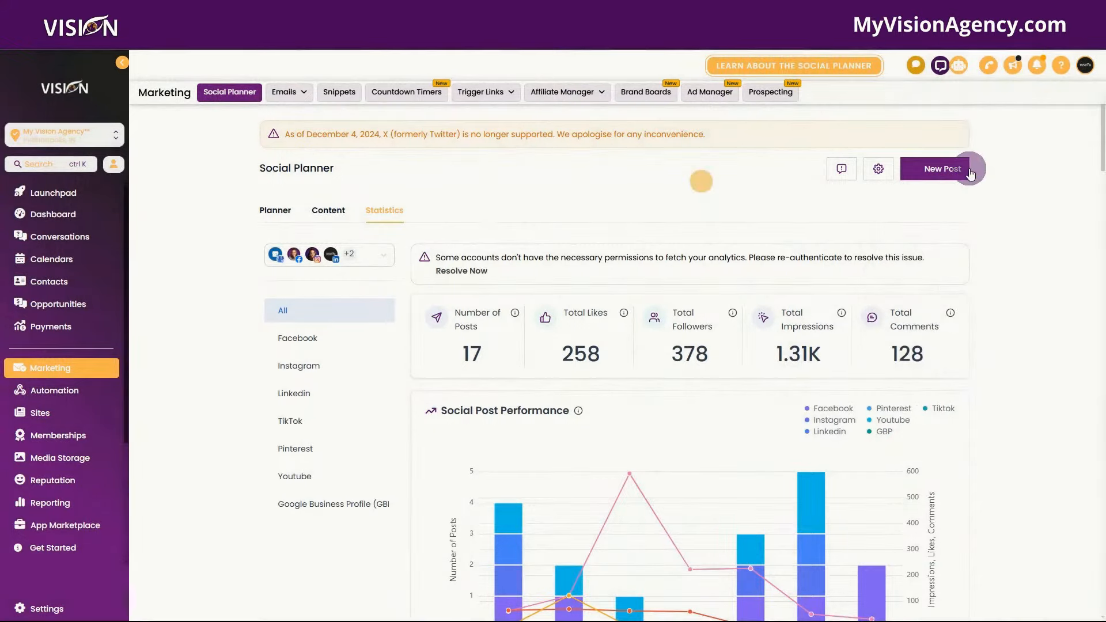
click(951, 167)
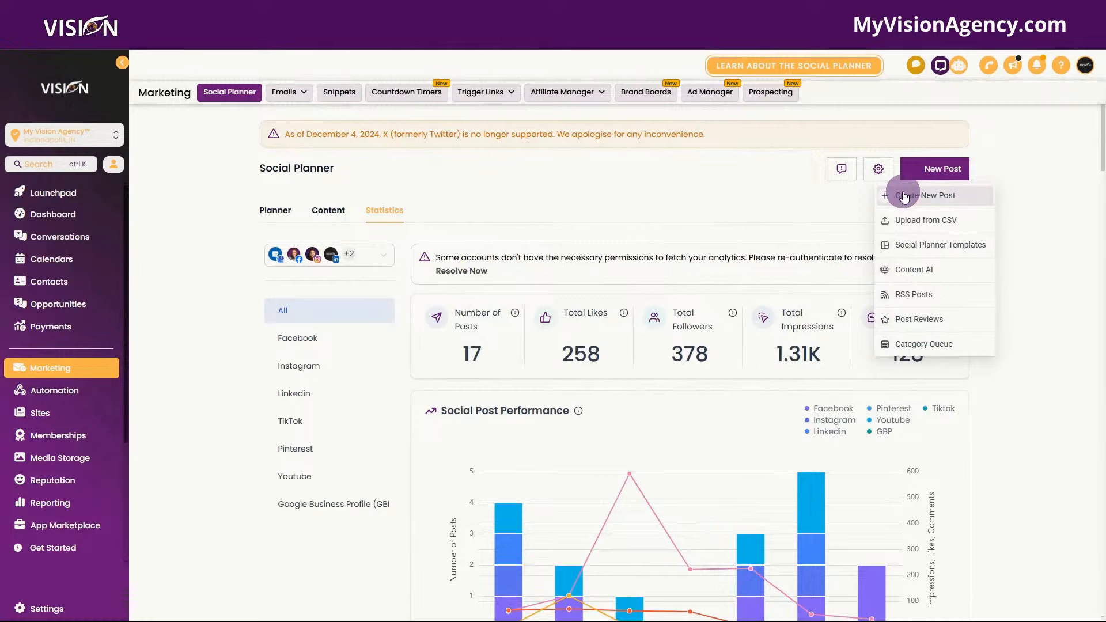
click(903, 196)
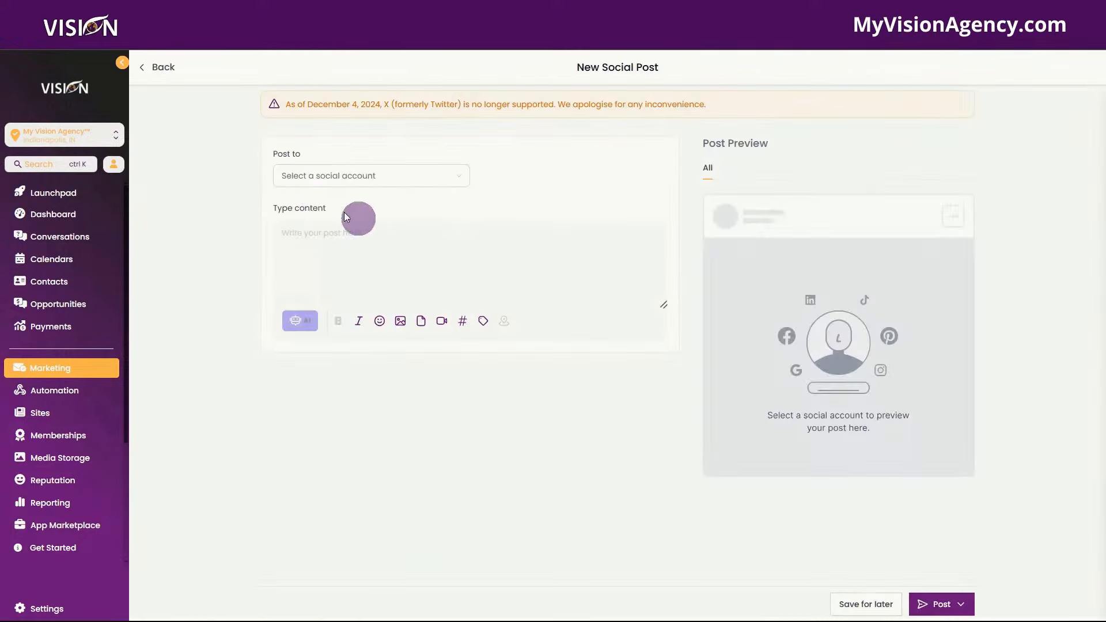
- Tick every account and group in the Post to list with Select All
click(326, 172)
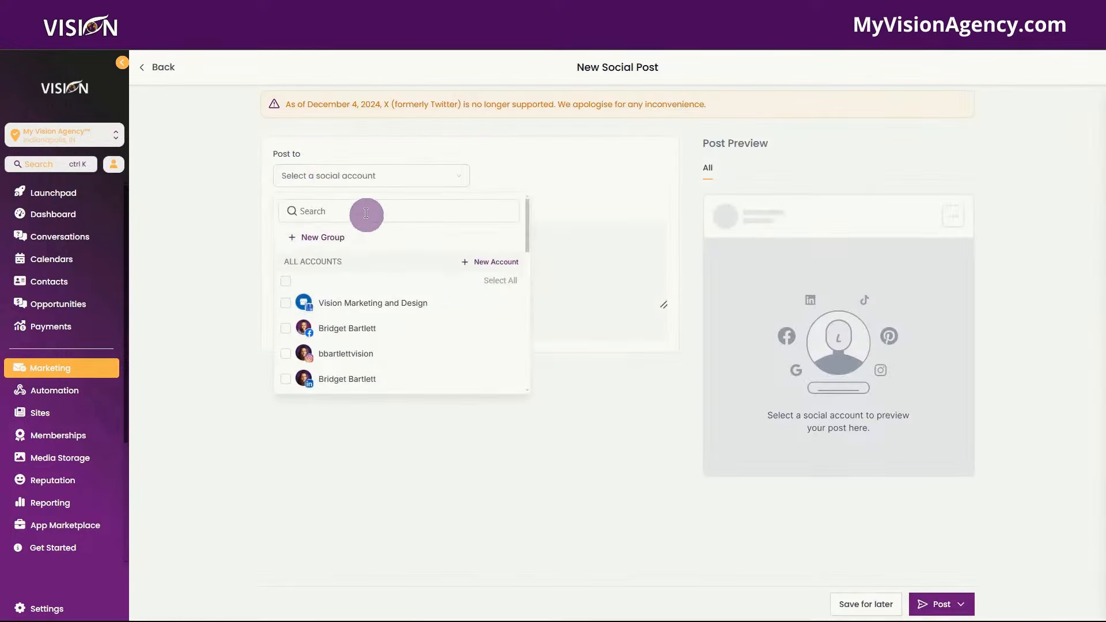
scroll(404, 280, down, 2)
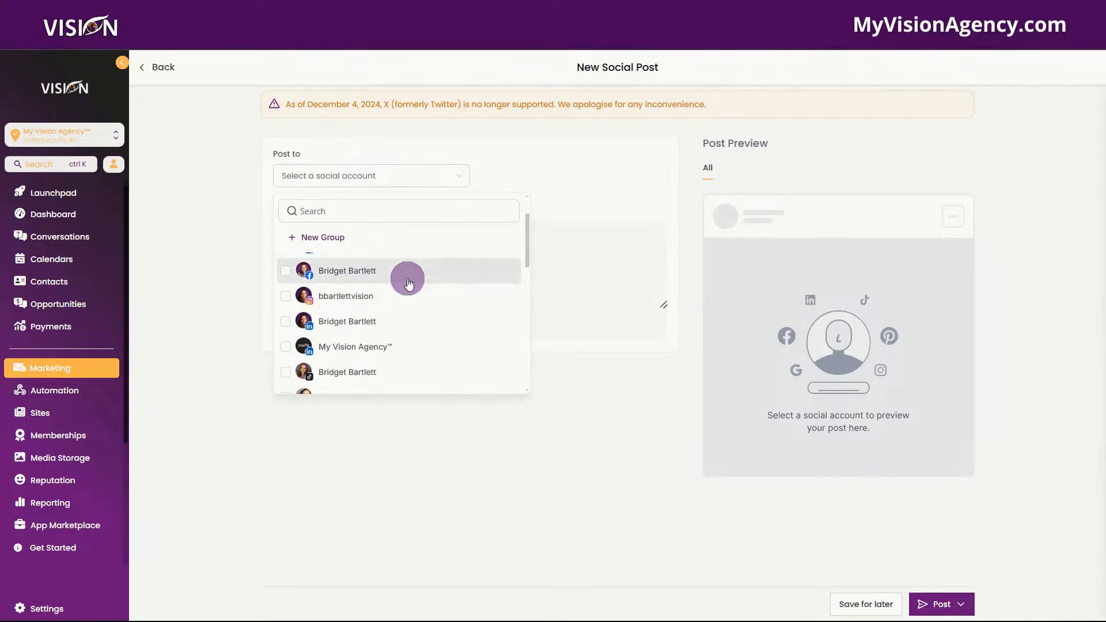
scroll(406, 282, down, 4)
scroll(407, 288, up, 6)
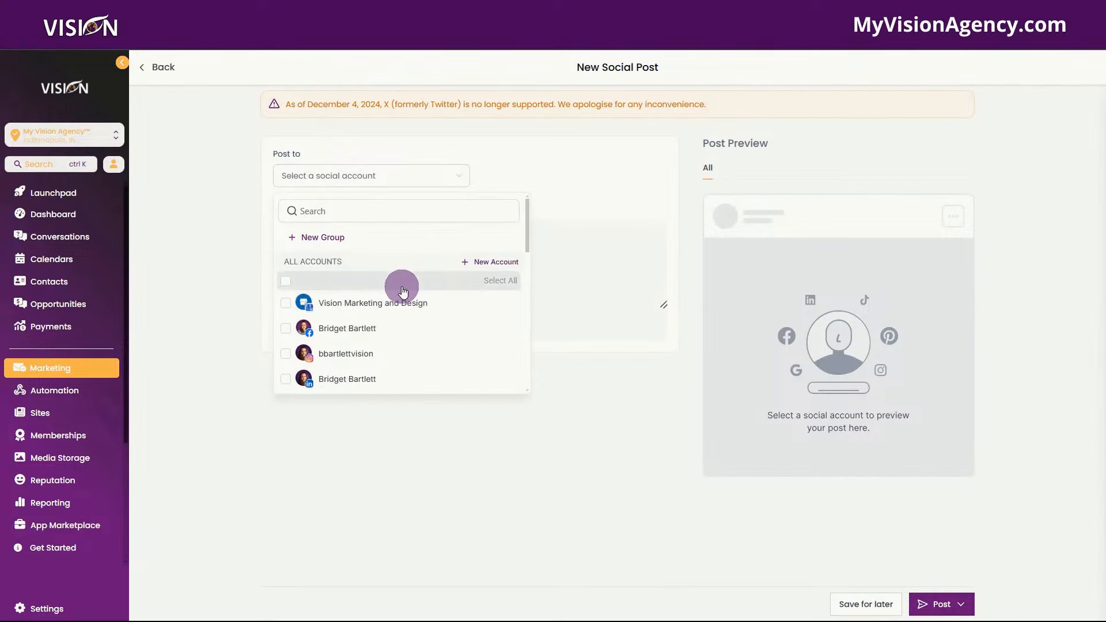
click(283, 303)
click(286, 329)
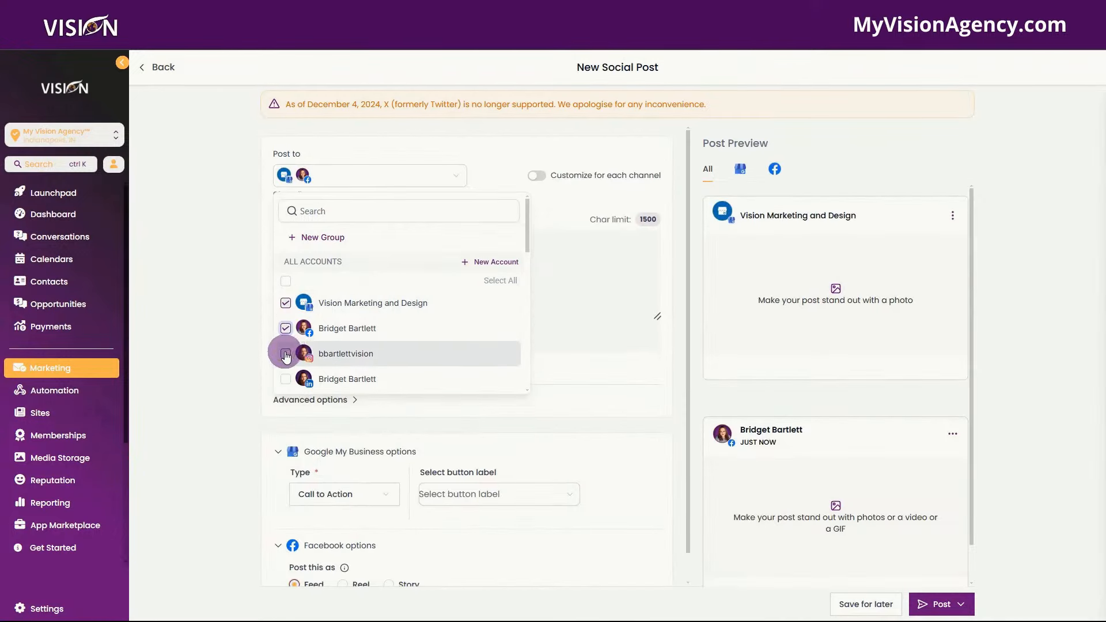
click(286, 354)
click(285, 379)
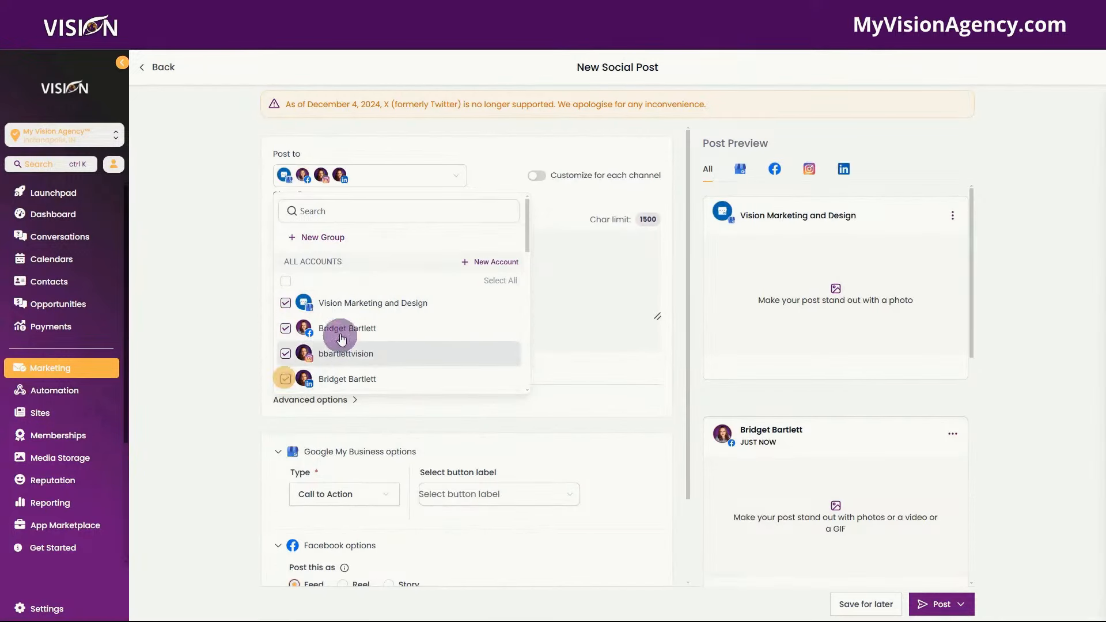
click(285, 281)
- Untick WLS [Vision Leads], Social Autopilot, Plai [A.I. Ads] and MVA Updates
scroll(372, 350, down, 2)
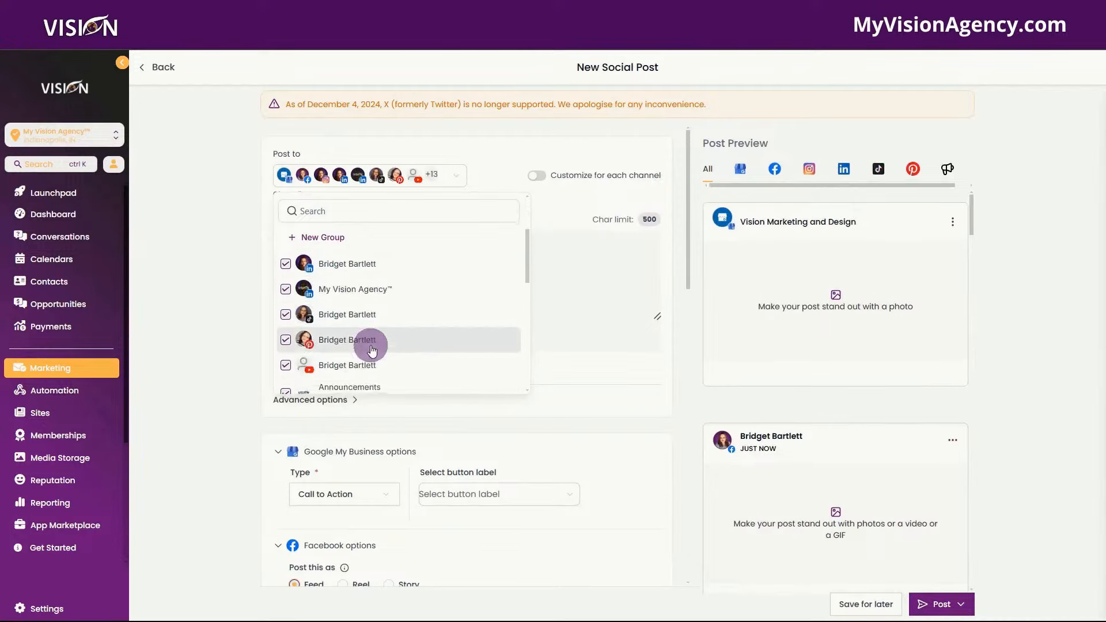
scroll(372, 350, down, 5)
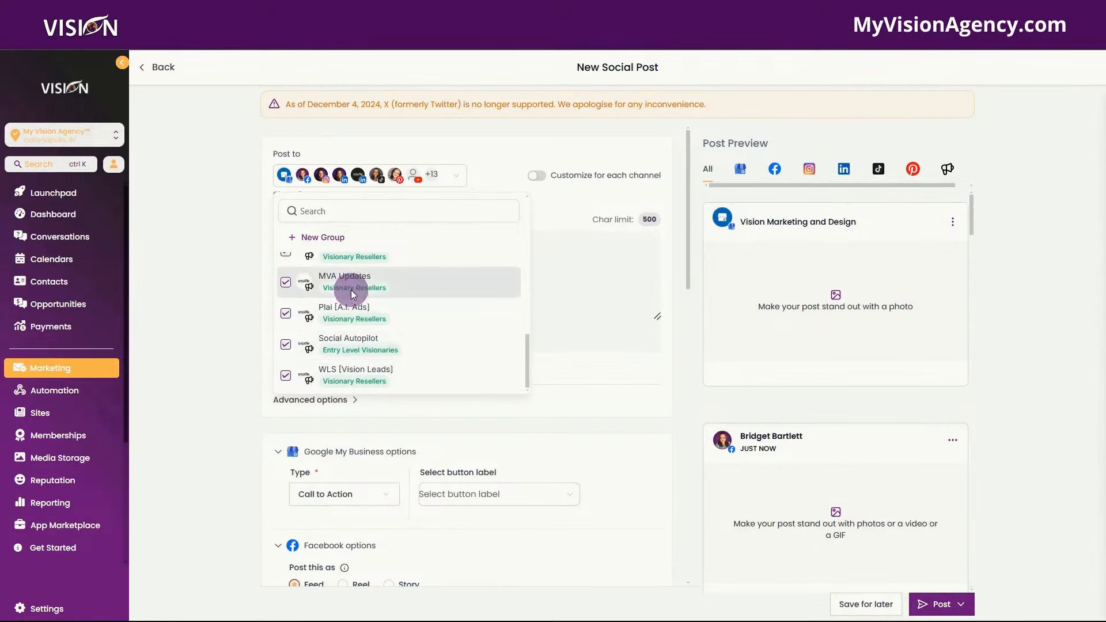
click(288, 376)
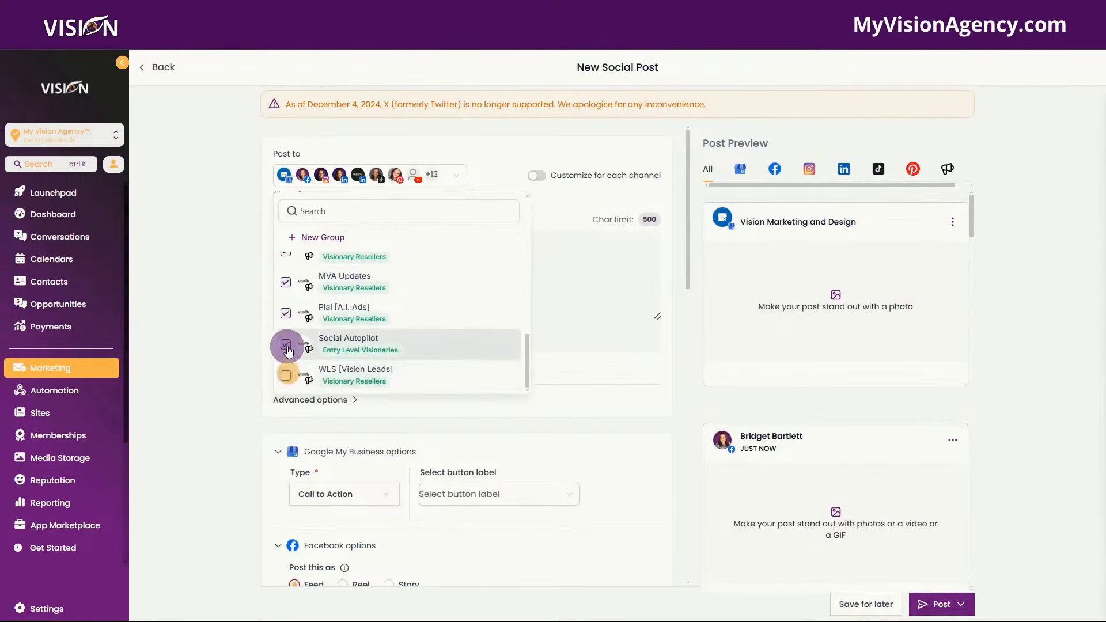
click(286, 344)
click(286, 314)
click(286, 285)
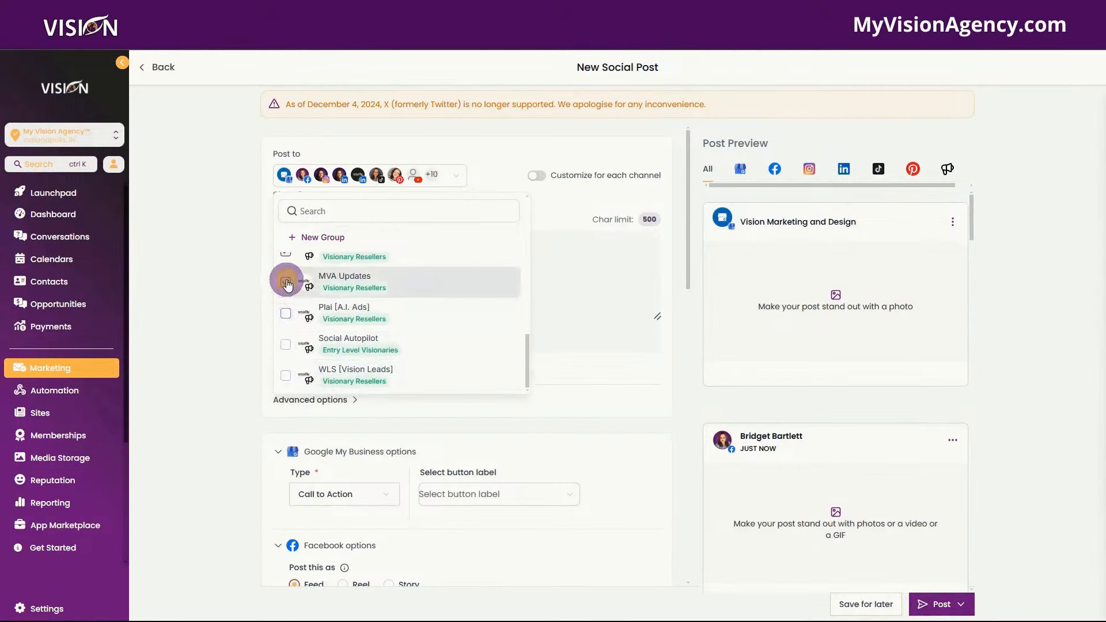
- Untick MVA Resources, HL Pro Tools [WL Support], High Level [Agency], Hey Levi [A.I. Coach] and Free Tools
scroll(286, 300, up, 2)
click(286, 311)
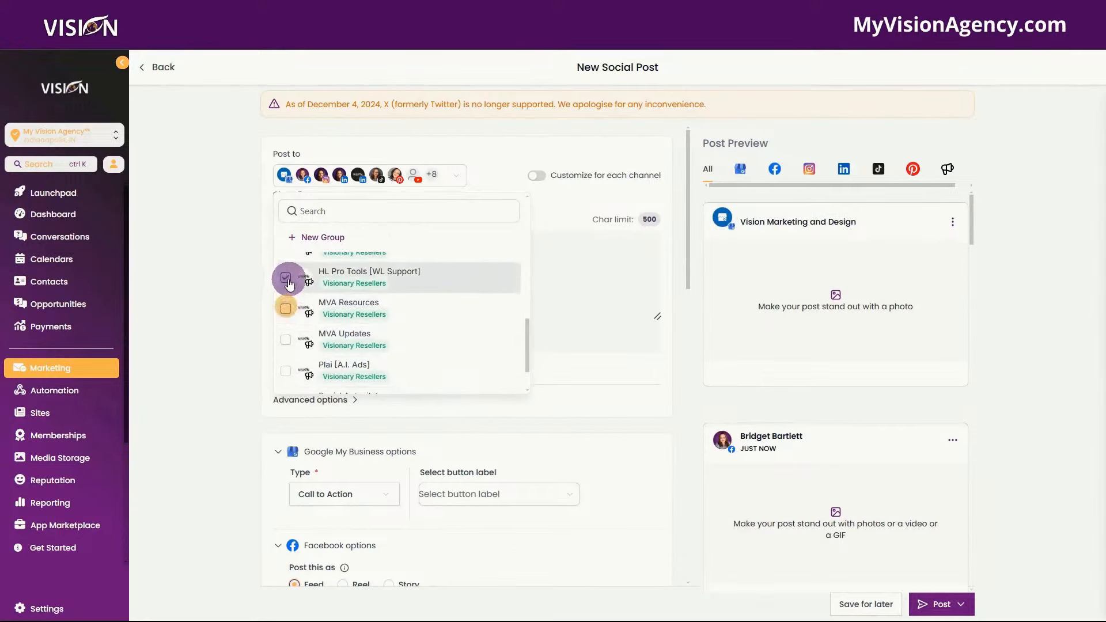
click(285, 277)
scroll(292, 331, up, 4)
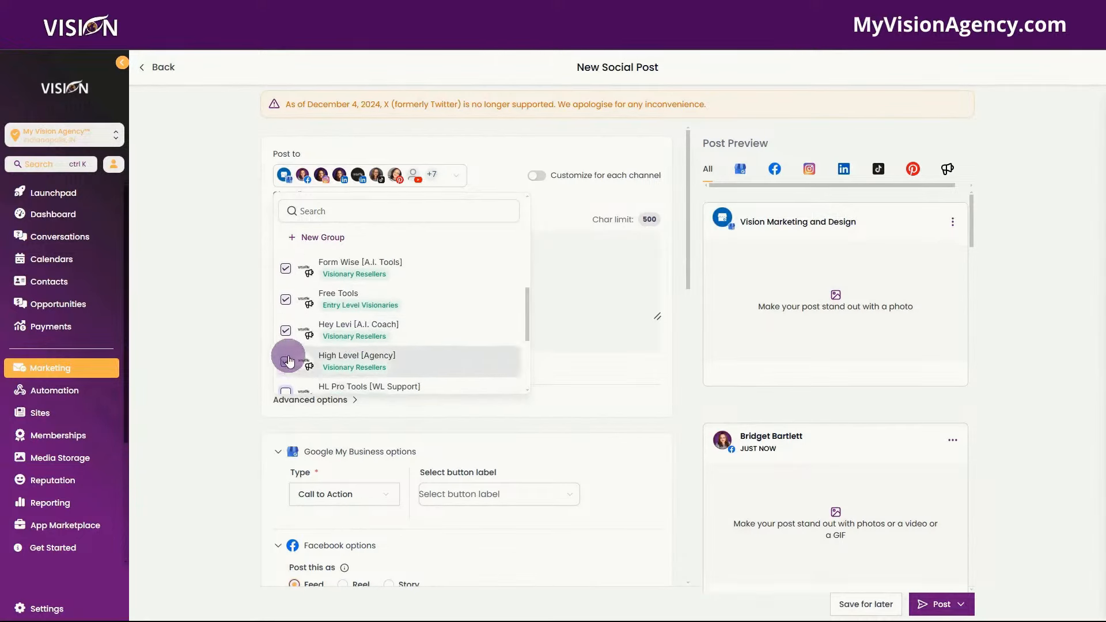
click(286, 362)
click(285, 331)
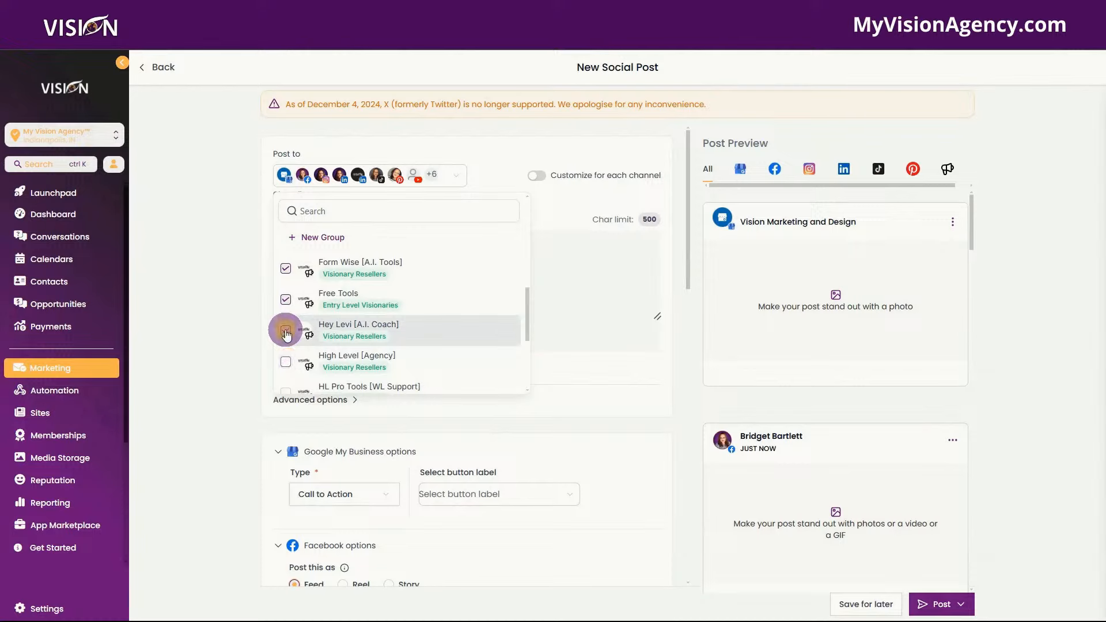
click(287, 301)
click(553, 265)
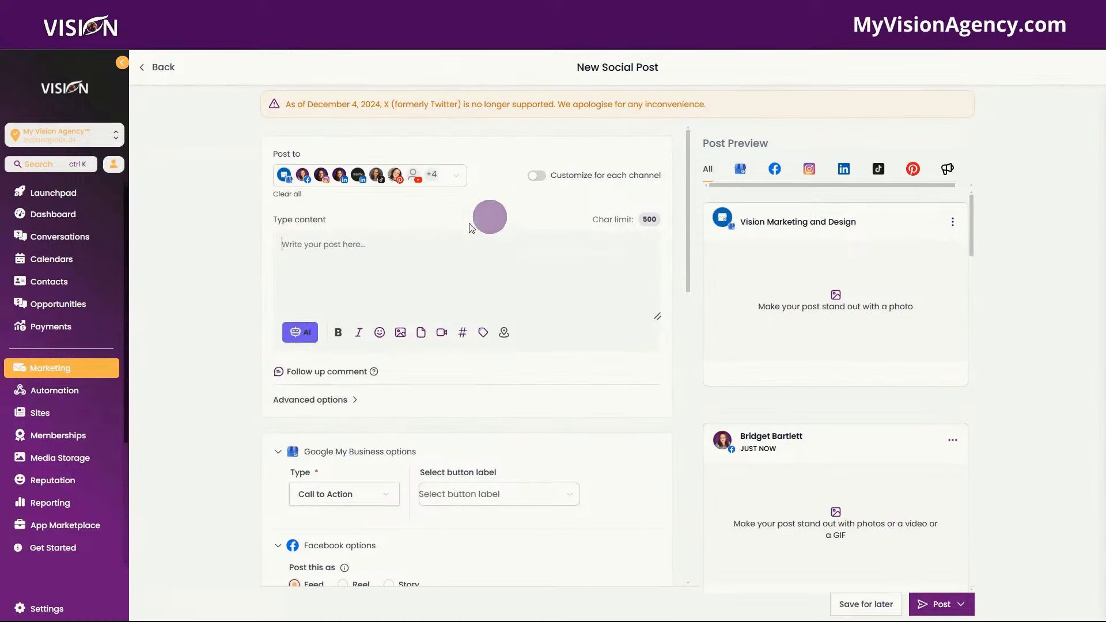
- Start an AI content brief with a title and description about a business owner saving time through automation
click(298, 335)
click(224, 334)
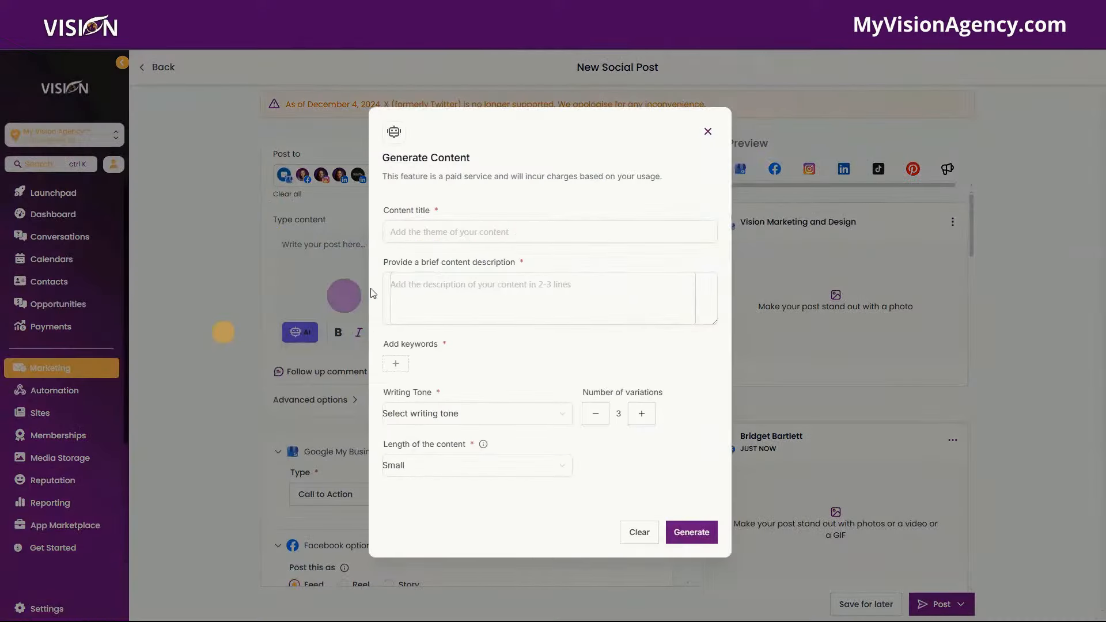
click(492, 230)
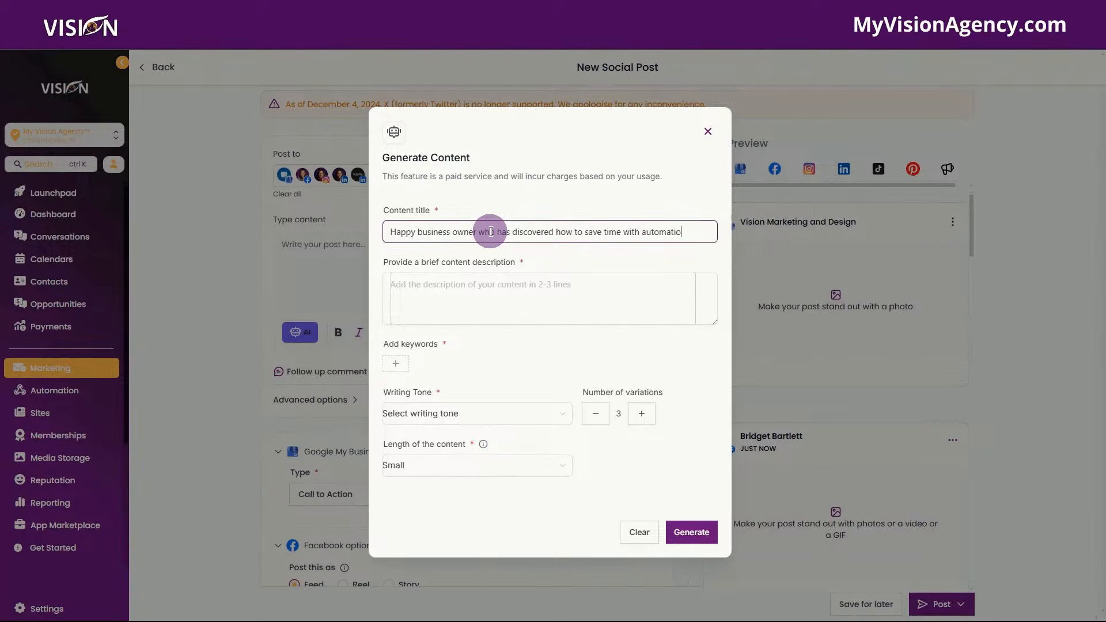
text(n)
click(447, 285)
text(What)
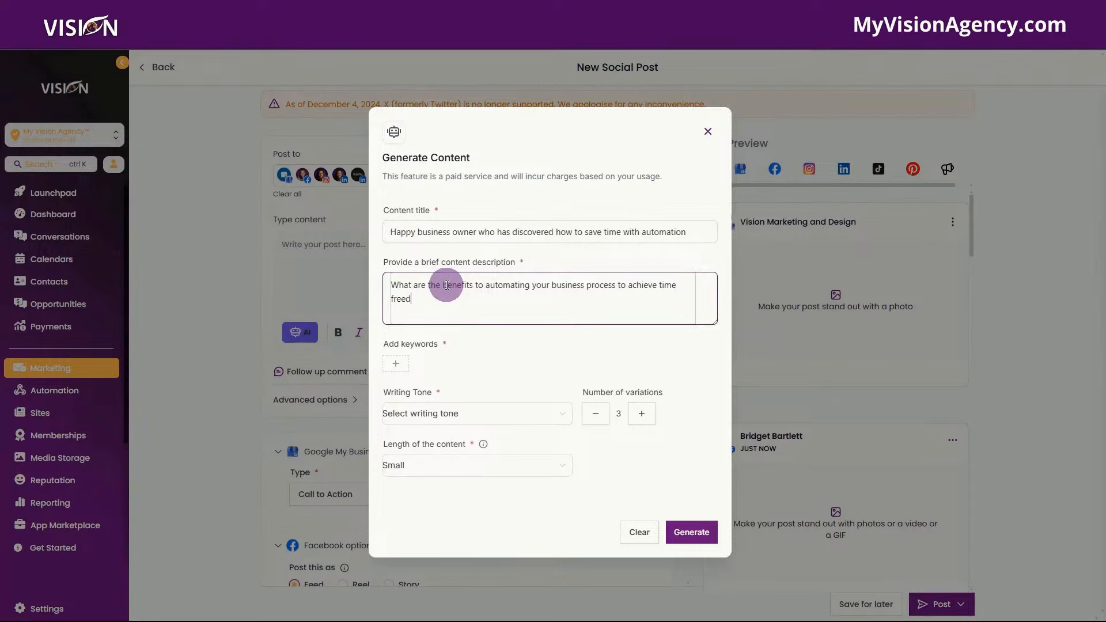
text(om)
- Add keyword 'business' and Funny tone, then generate 3 Small variations
click(395, 364)
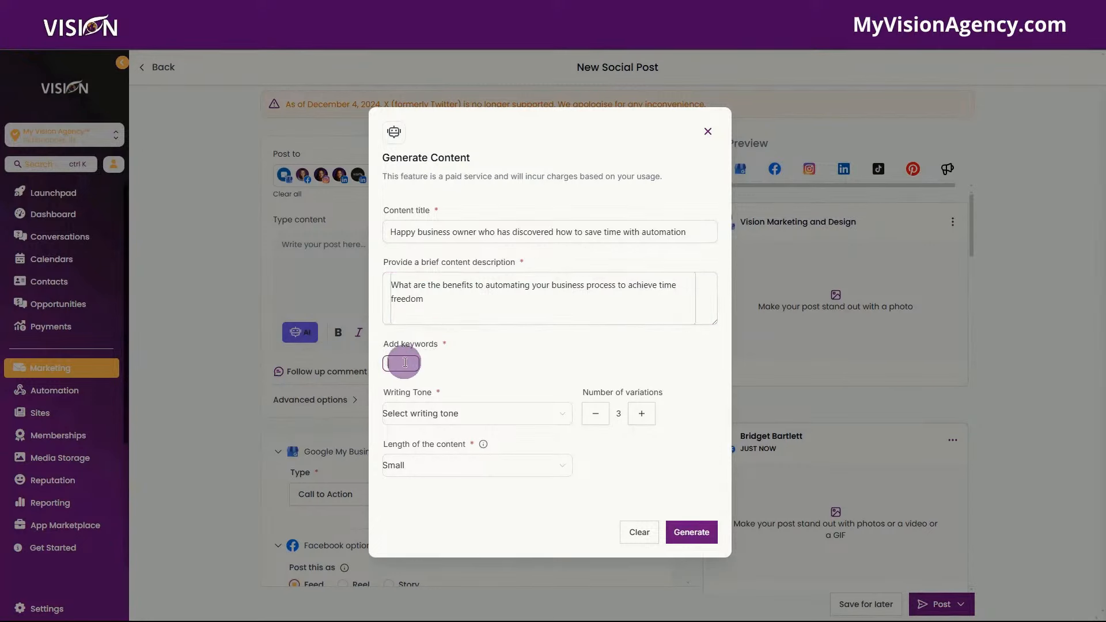
text(business)
click(406, 415)
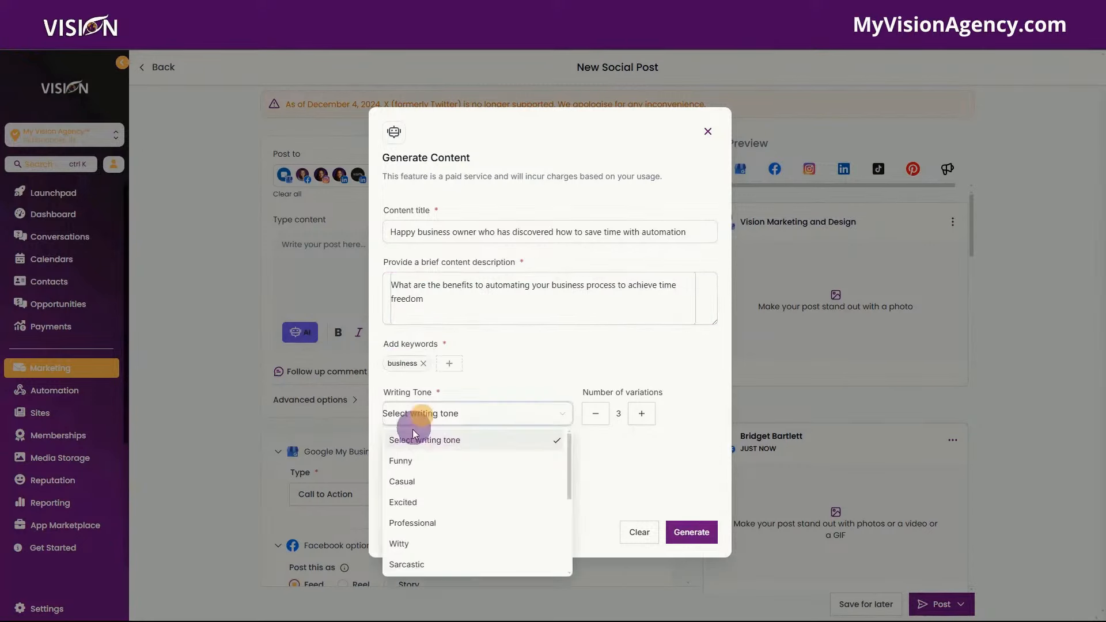
click(413, 469)
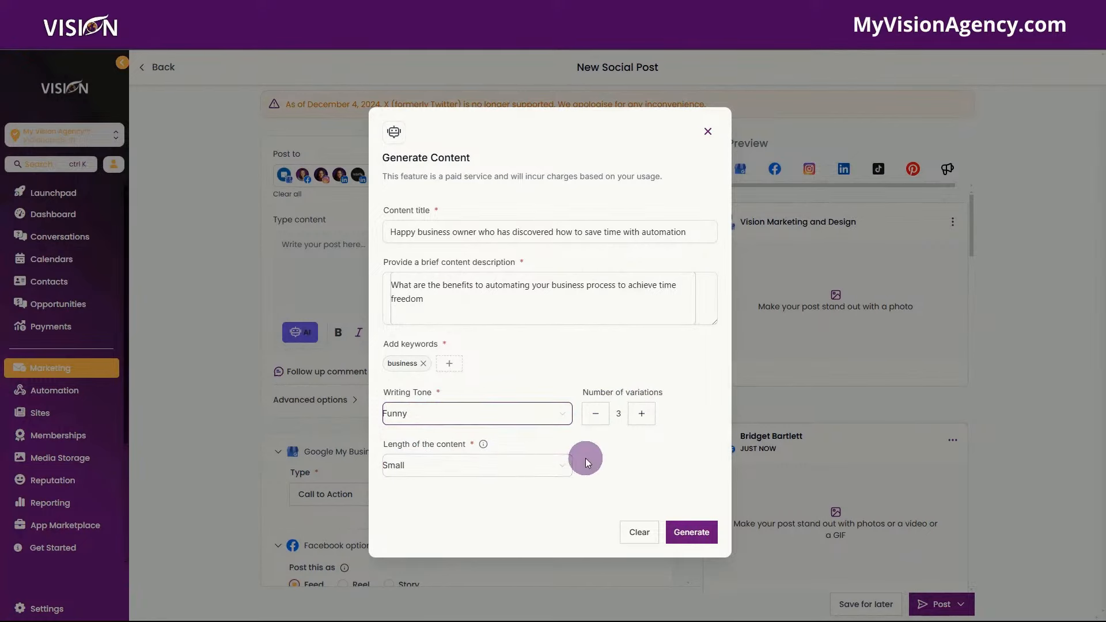
click(690, 533)
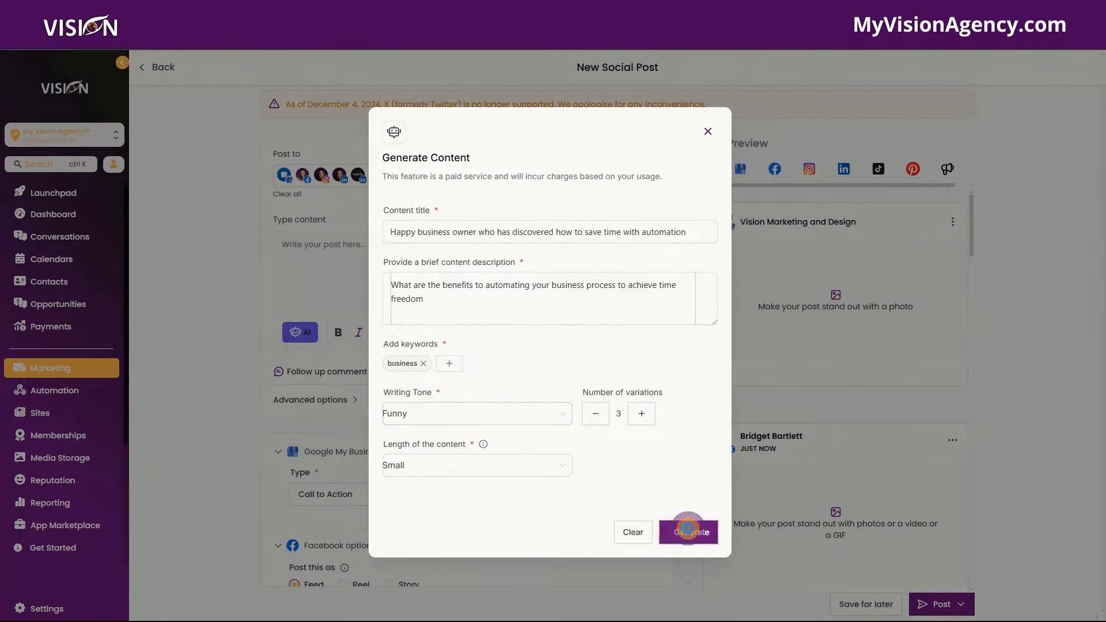
- Insert AI variation 2, the 'Breaking News' automation text, into the post
scroll(348, 374, down, 5)
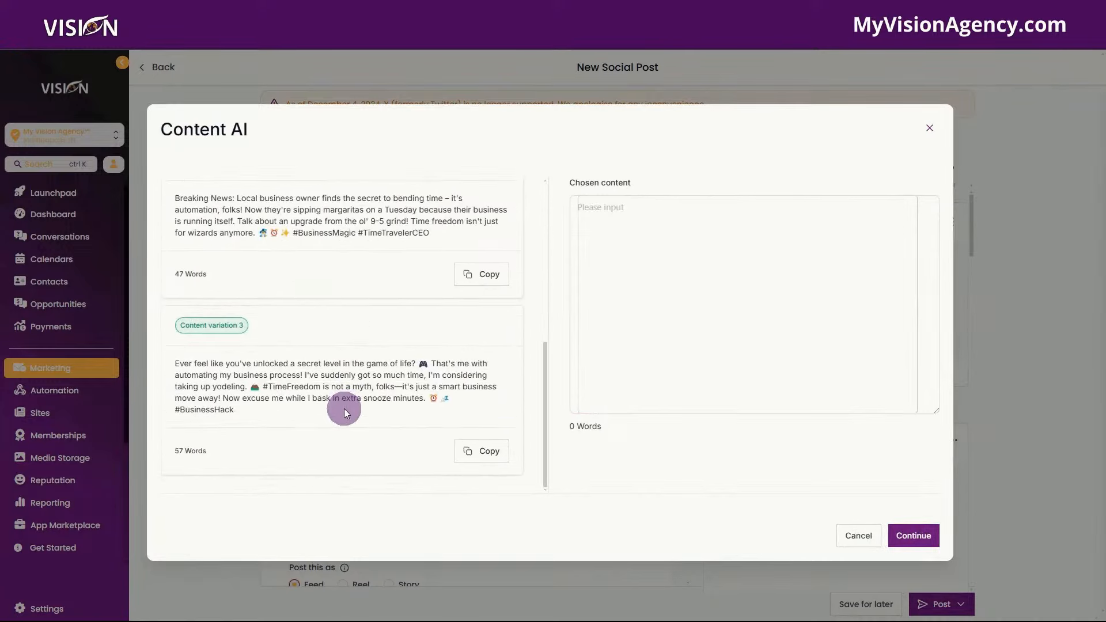
scroll(341, 404, up, 10)
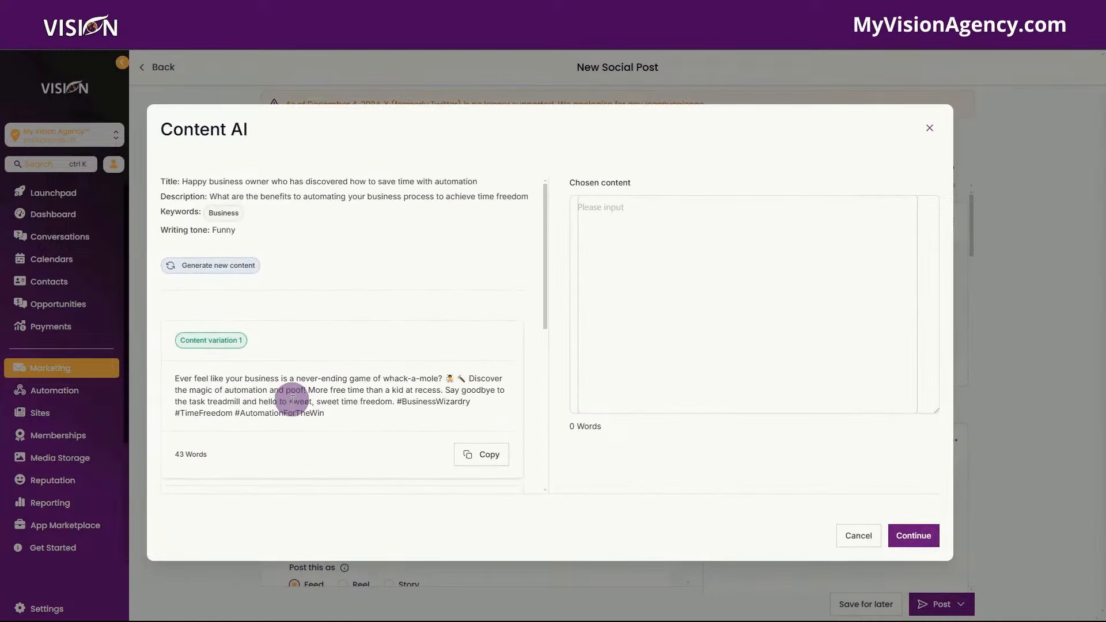
scroll(292, 397, down, 6)
scroll(288, 386, up, 4)
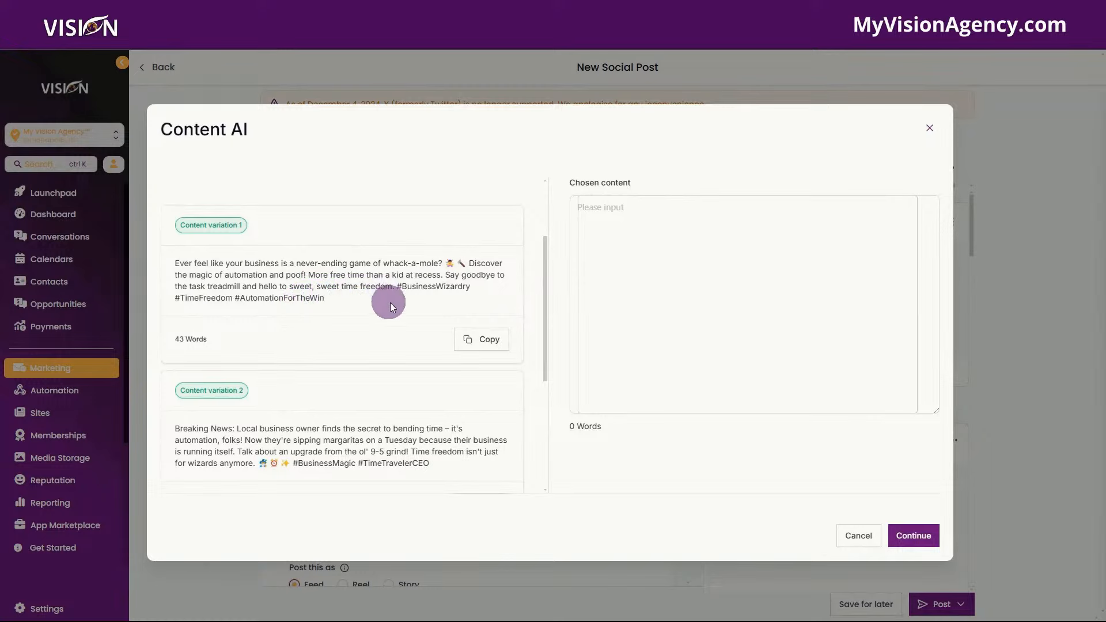
scroll(375, 360, down, 1)
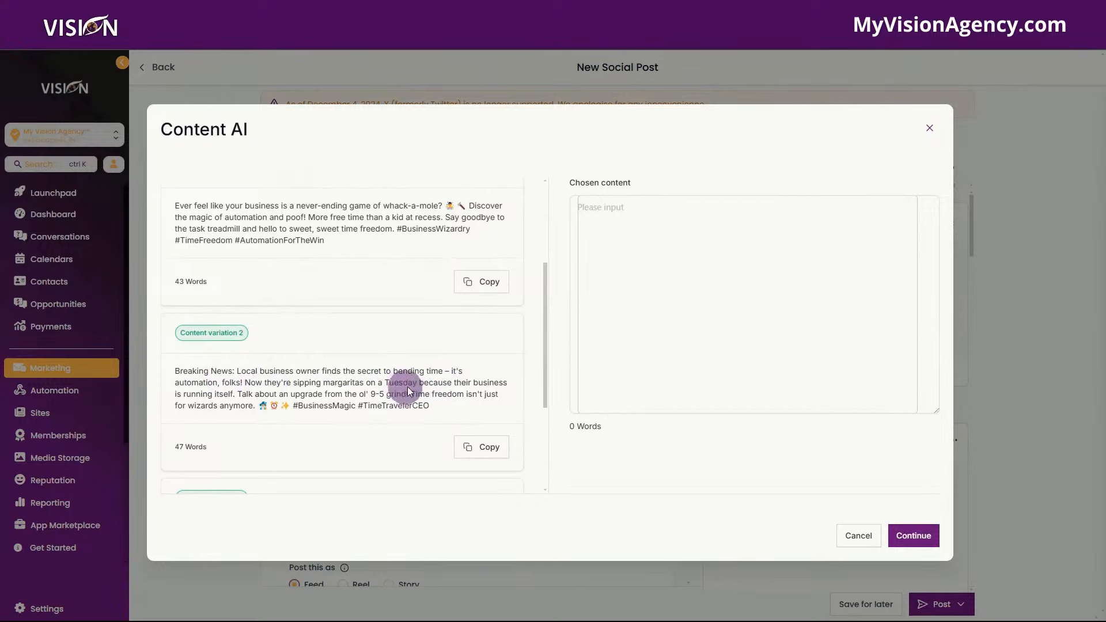
scroll(409, 387, down, 2)
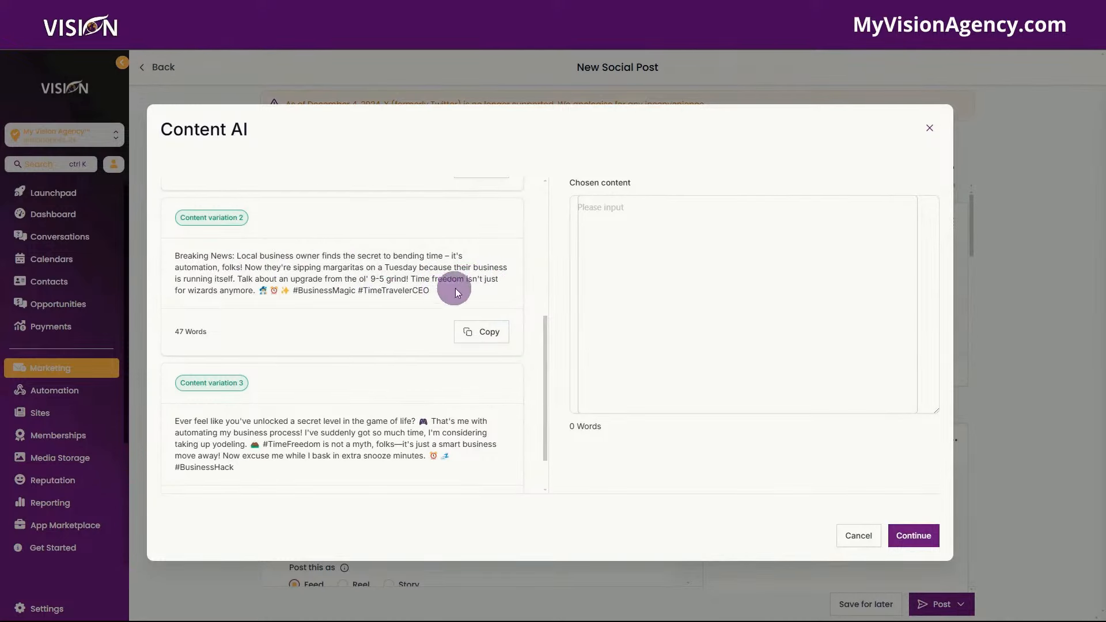
scroll(448, 298, down, 1)
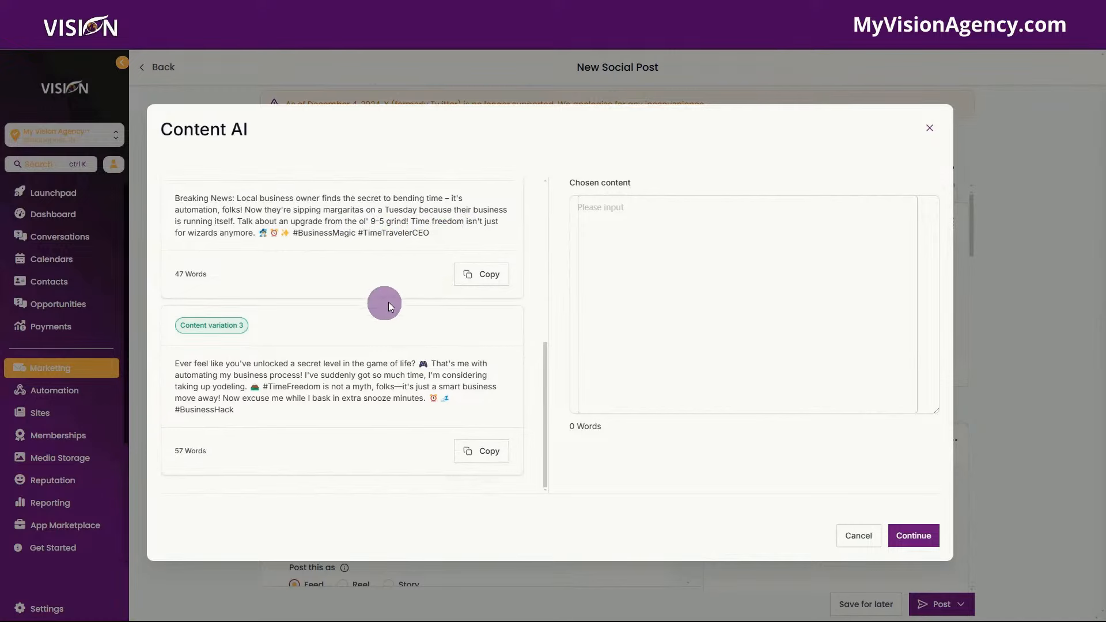
scroll(426, 285, up, 3)
click(482, 448)
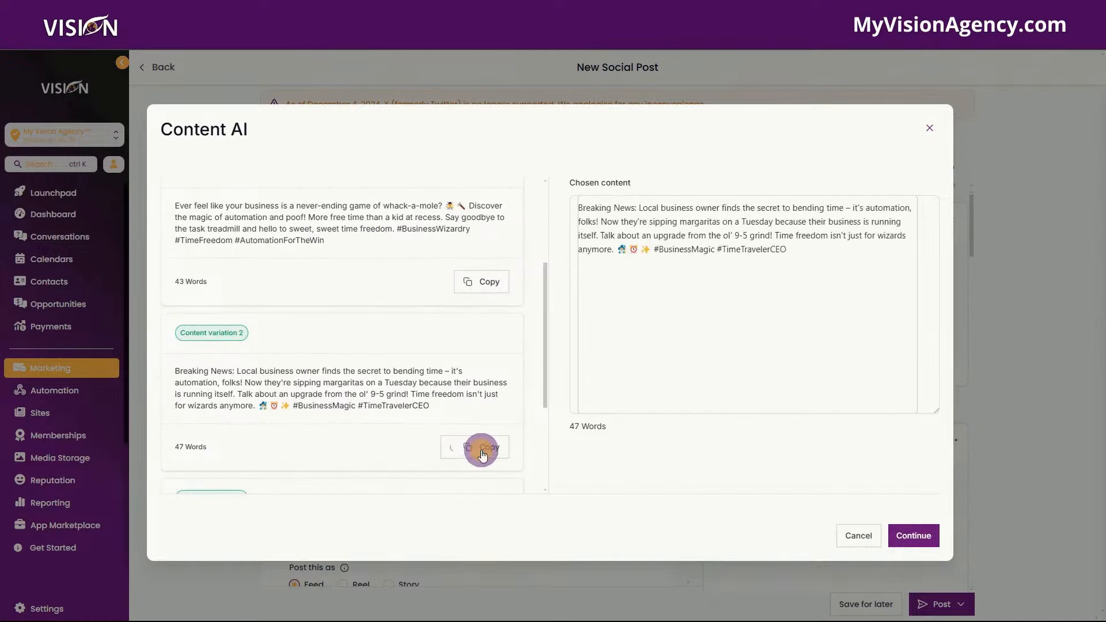
click(907, 542)
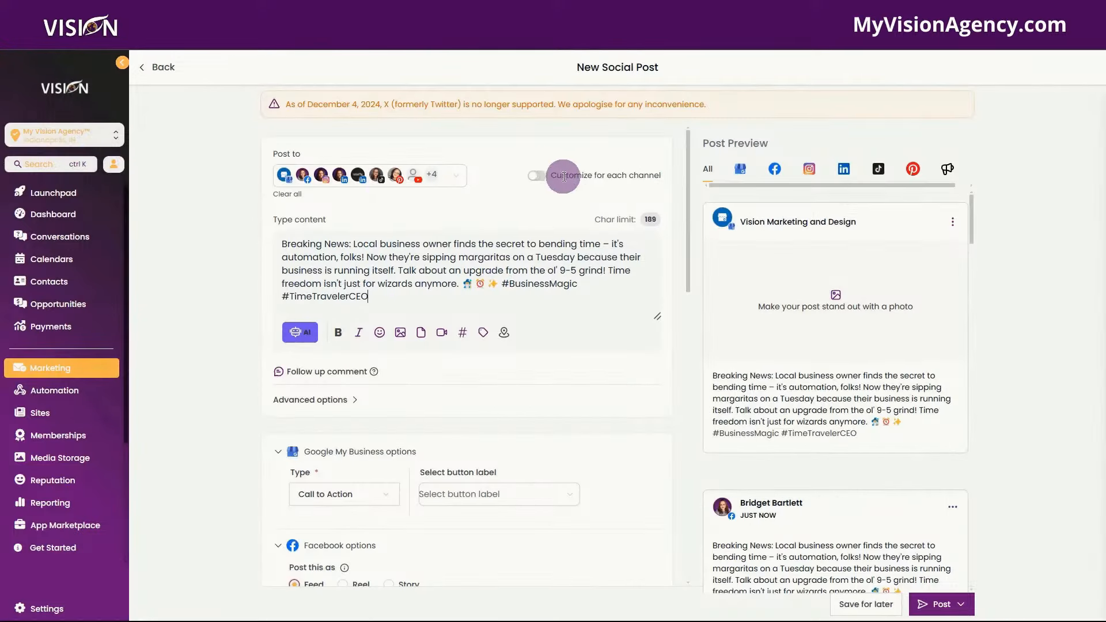
click(537, 176)
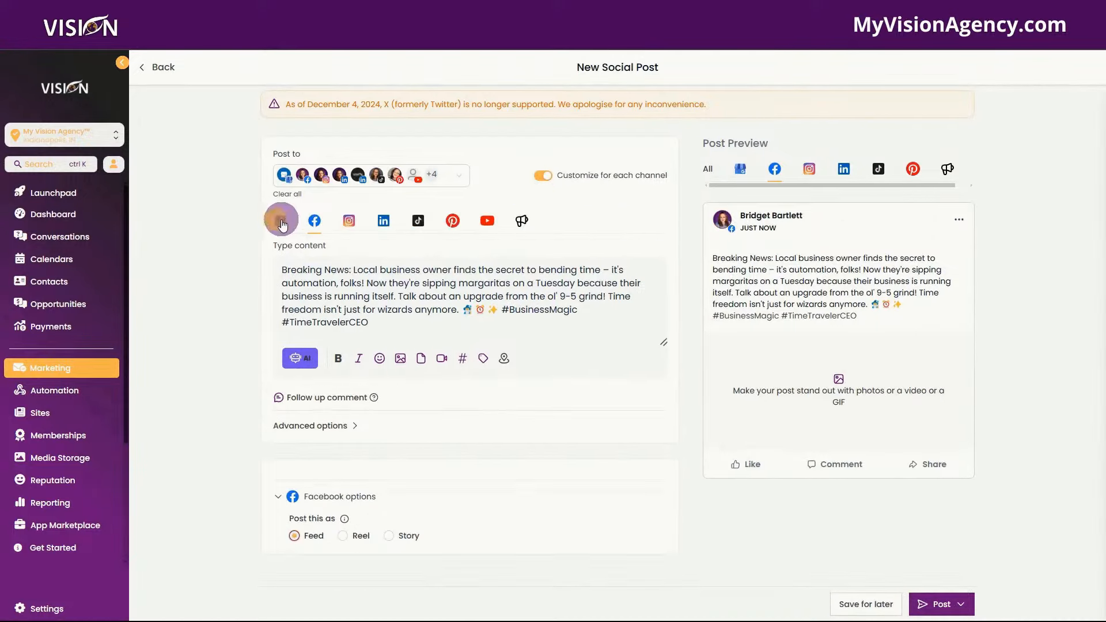
click(281, 221)
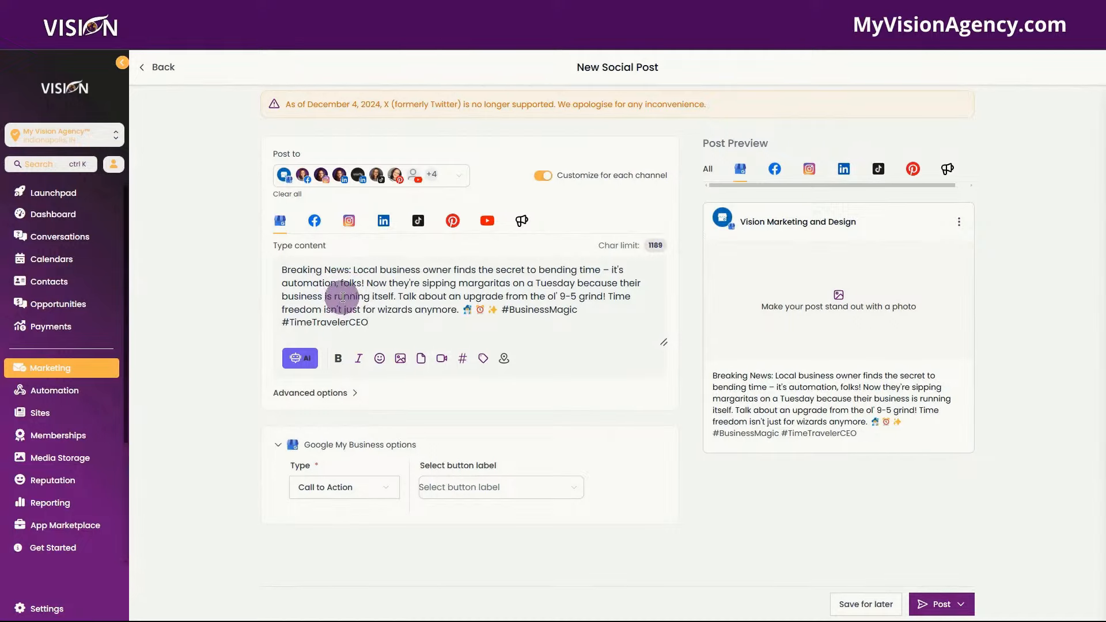
click(351, 221)
click(383, 221)
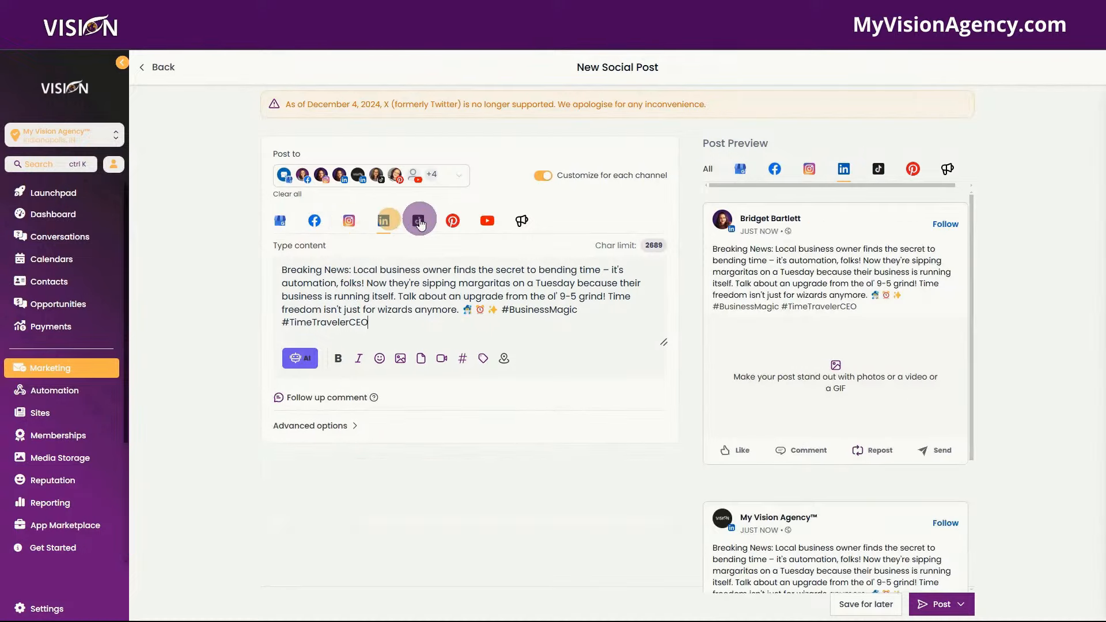
click(419, 222)
click(452, 221)
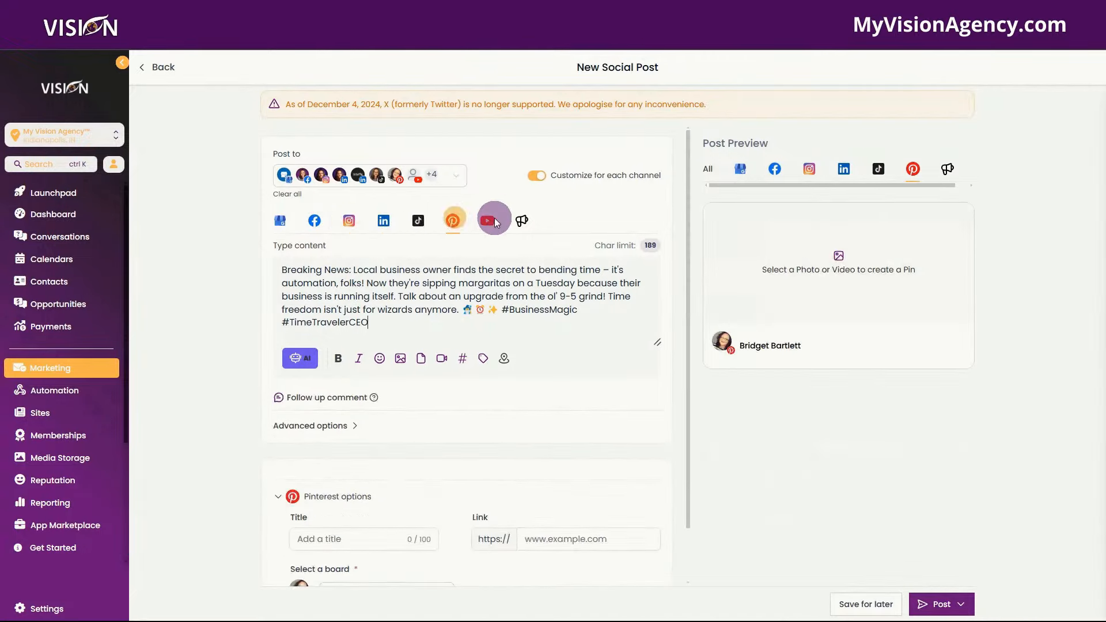
click(486, 223)
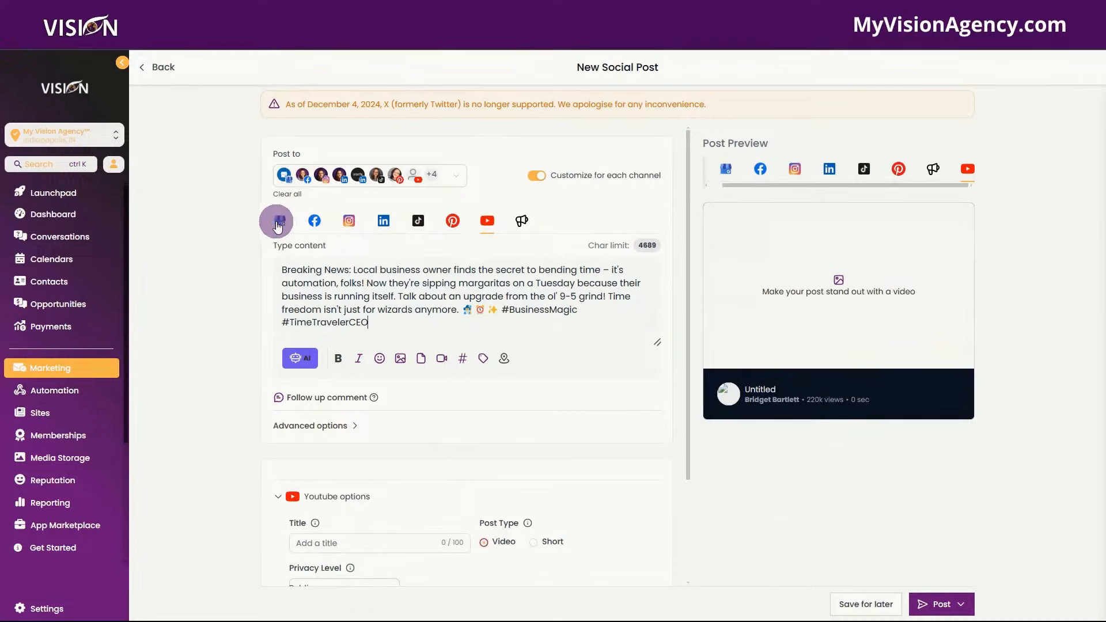
click(278, 222)
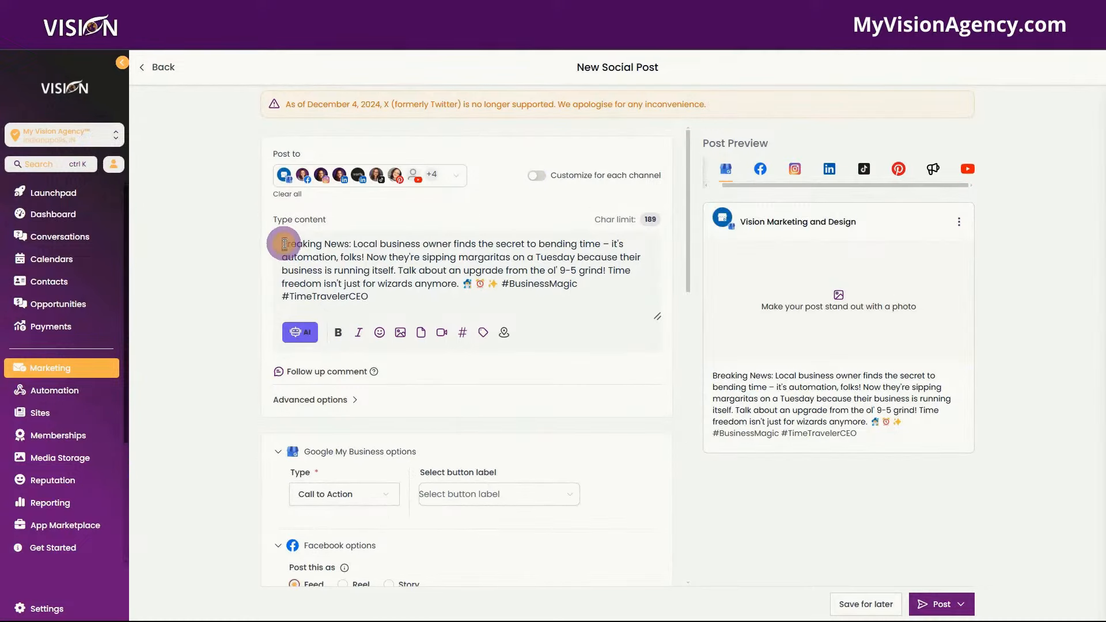
drag(283, 243, 351, 243)
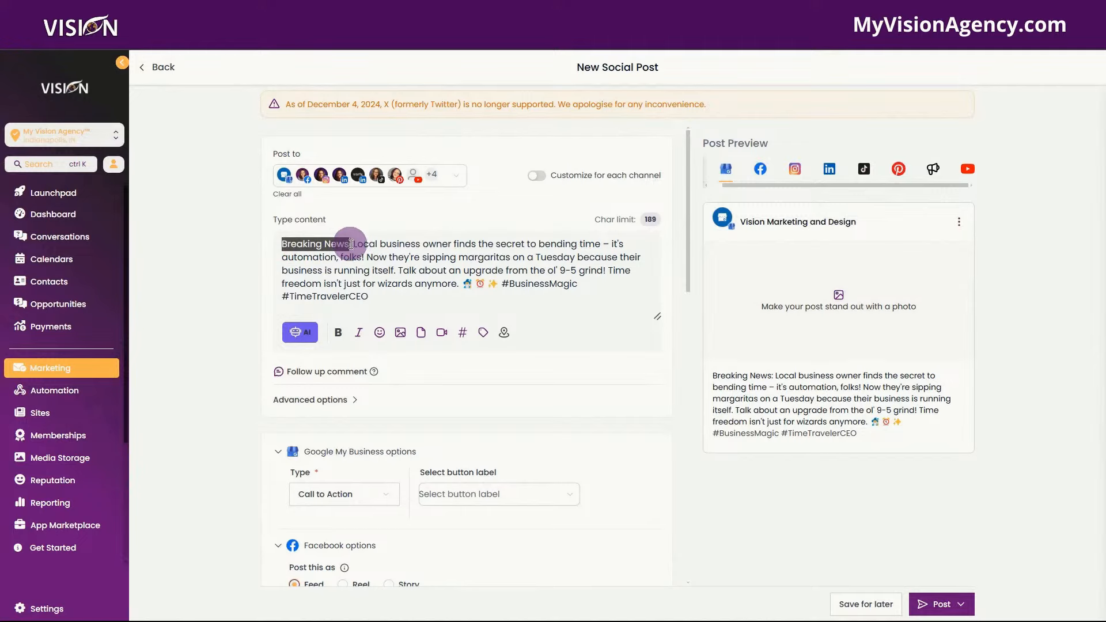
- Bold the opening 'Breaking News:' and close Media Storage without adding anything
click(338, 332)
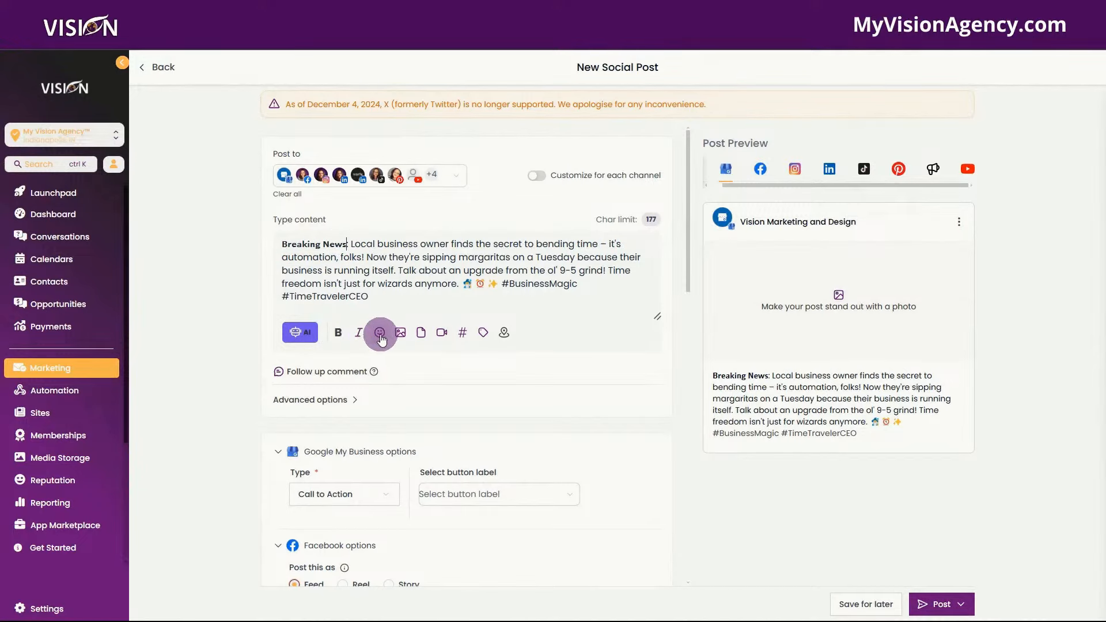
click(422, 334)
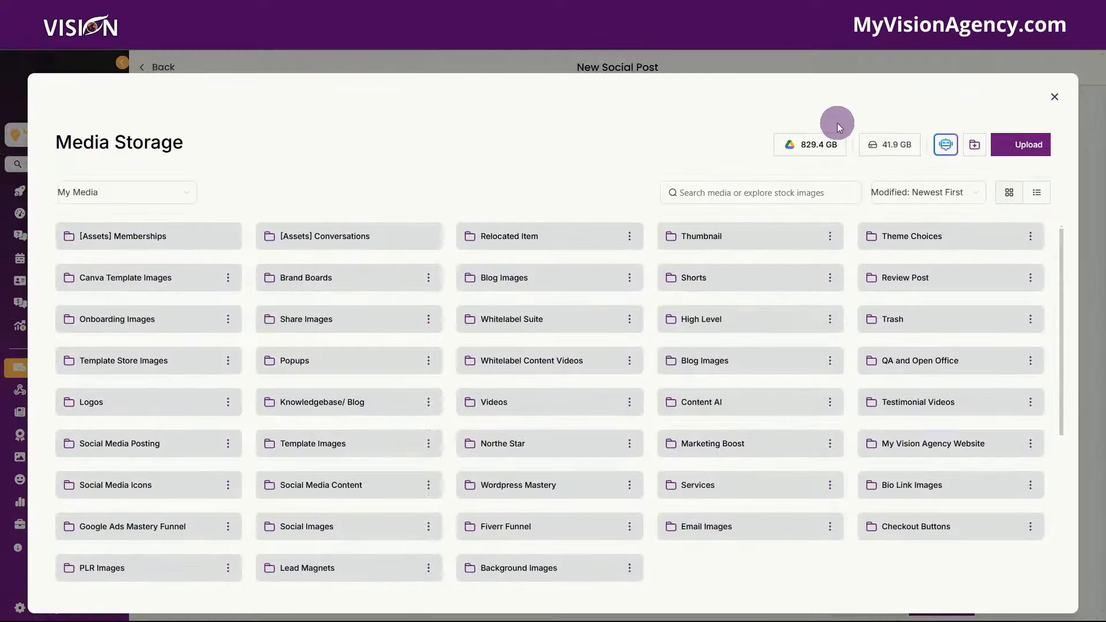
click(1057, 99)
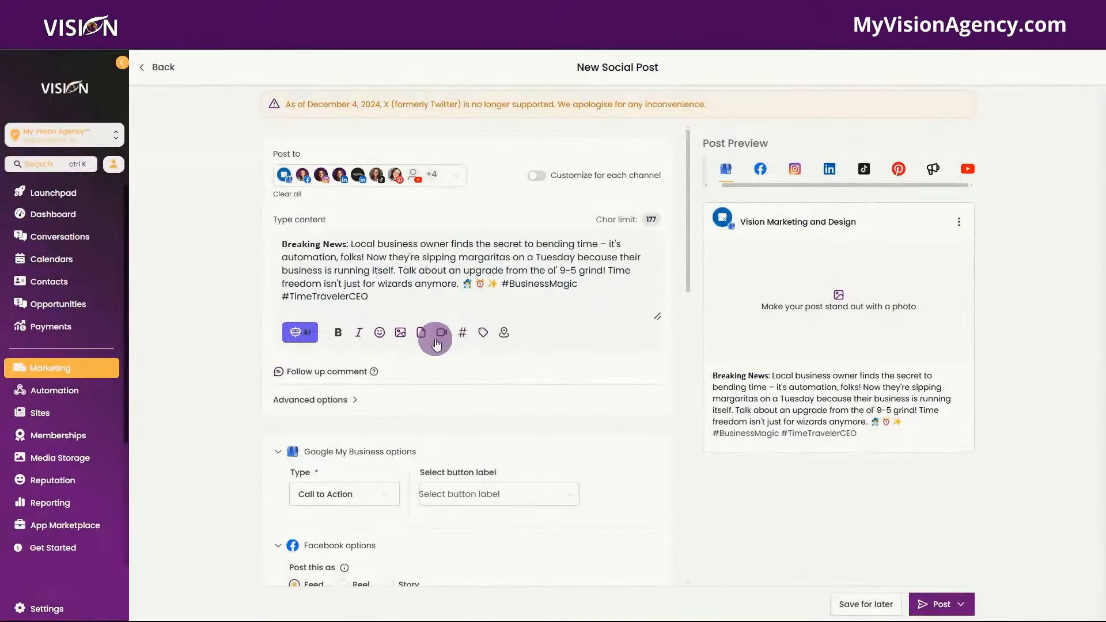
- Append #myvisionagency #marketing #reseller from the Universal saved hashtag set
click(464, 334)
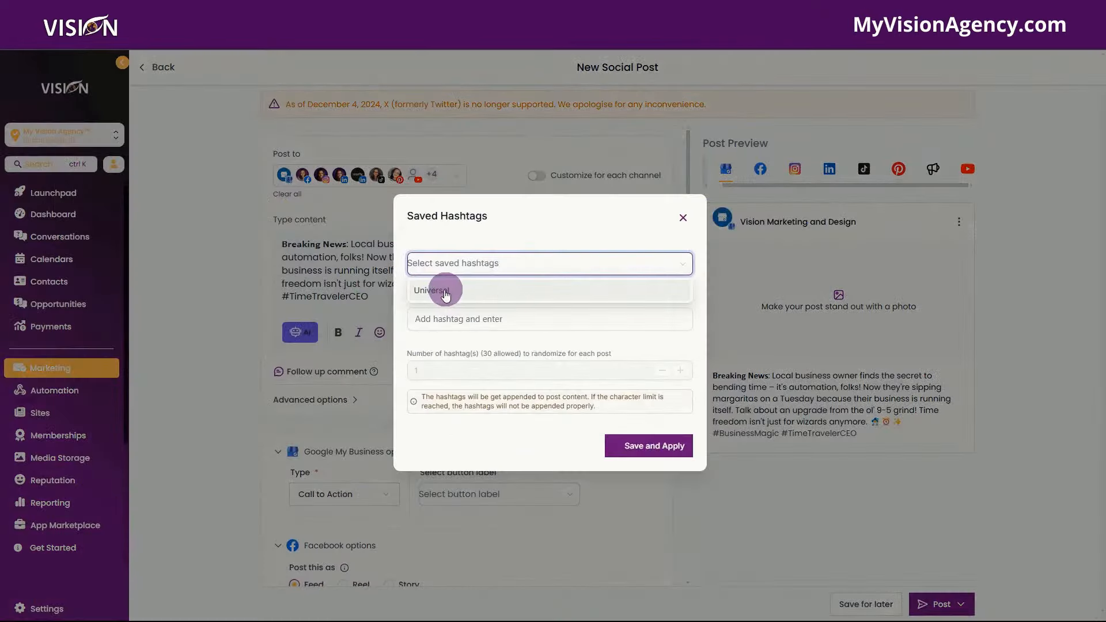
click(445, 293)
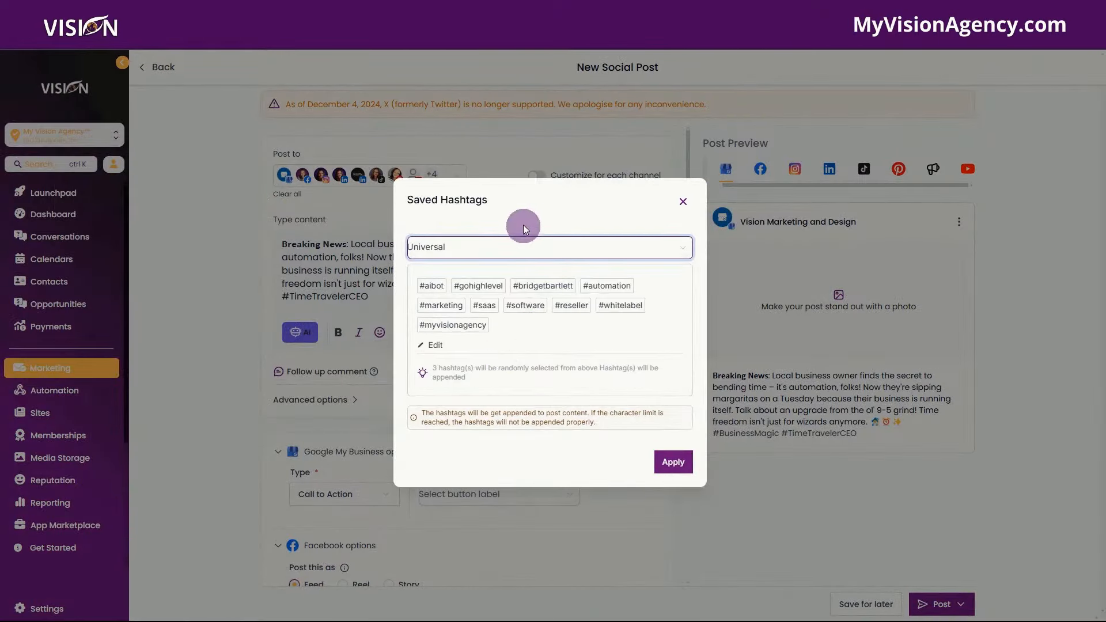
click(445, 248)
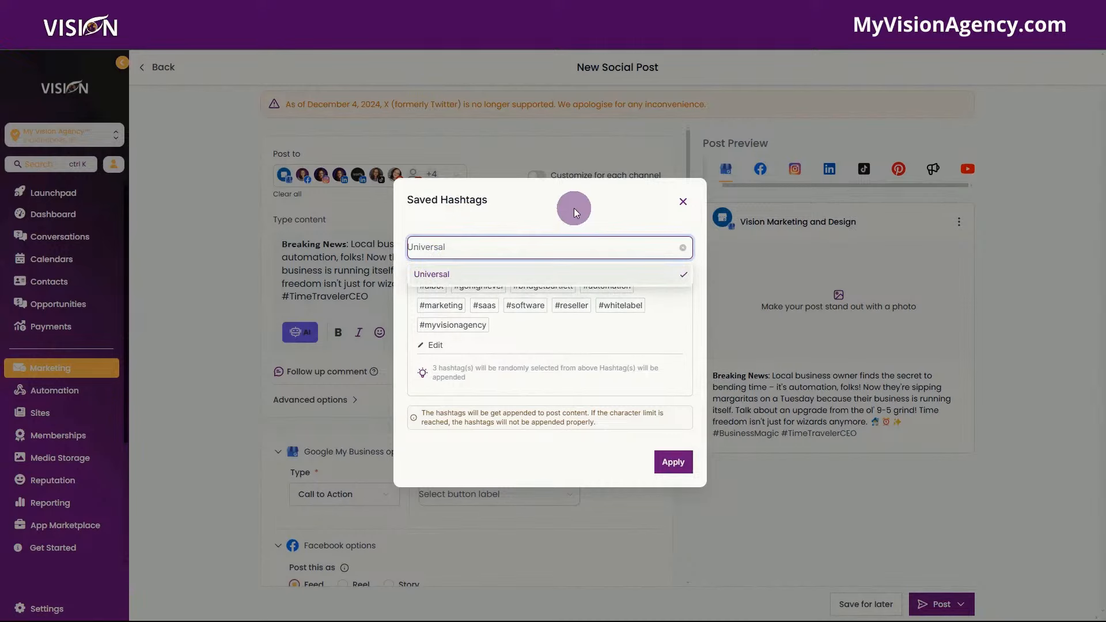
click(435, 345)
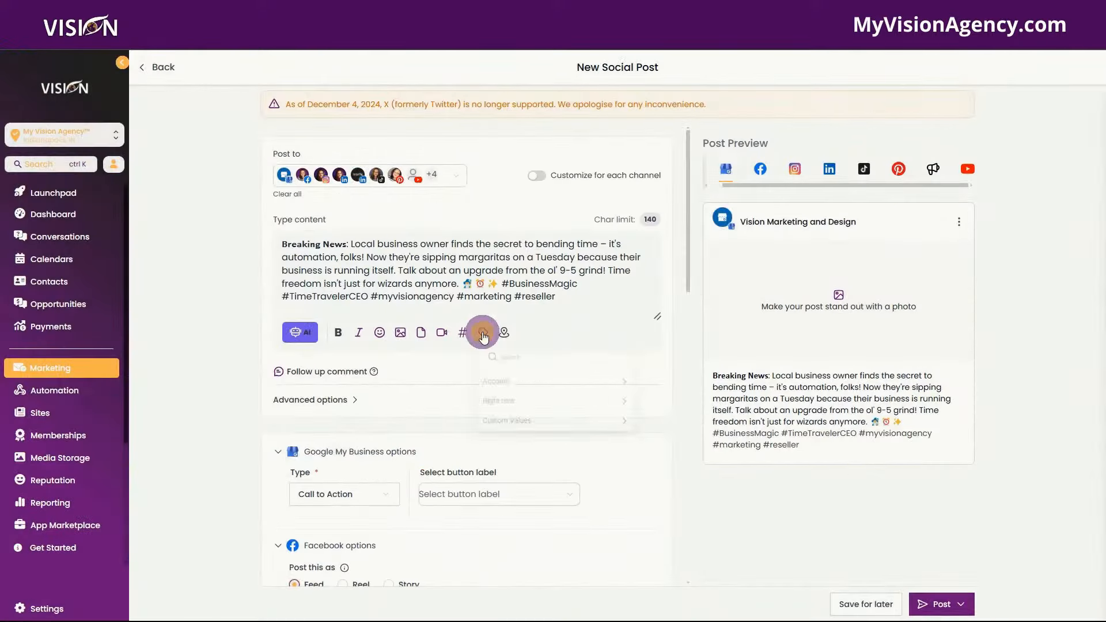
click(483, 332)
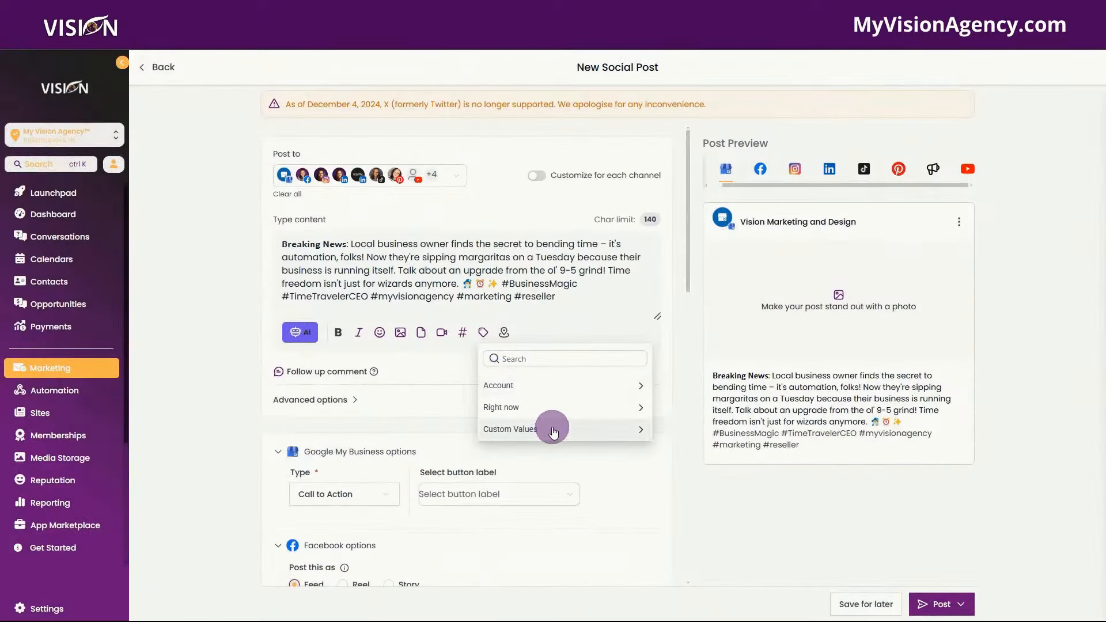
click(504, 334)
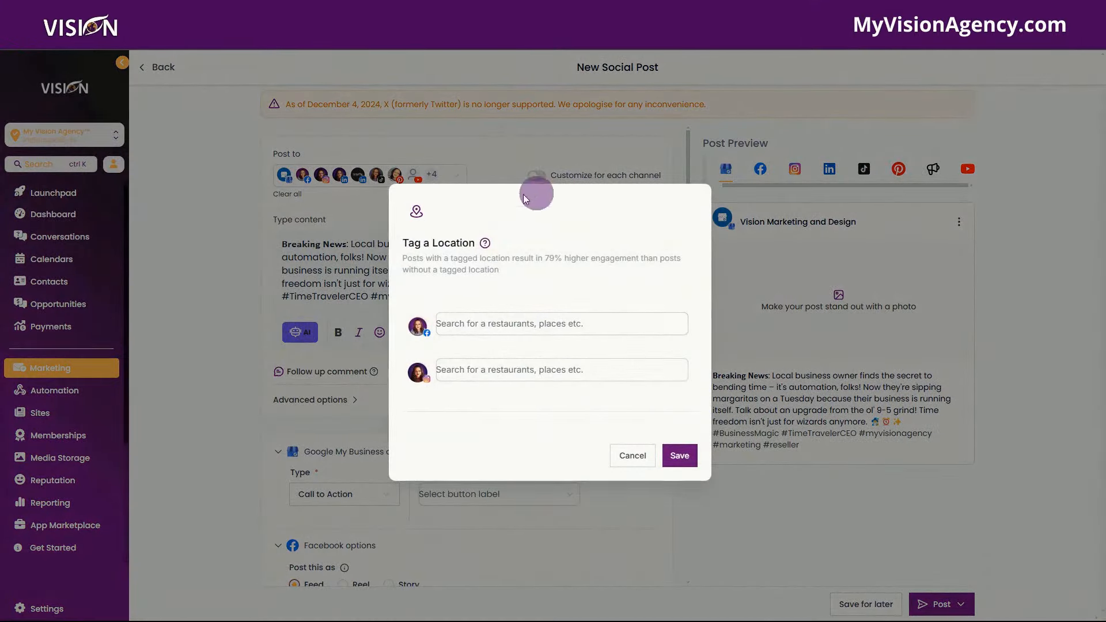
click(631, 455)
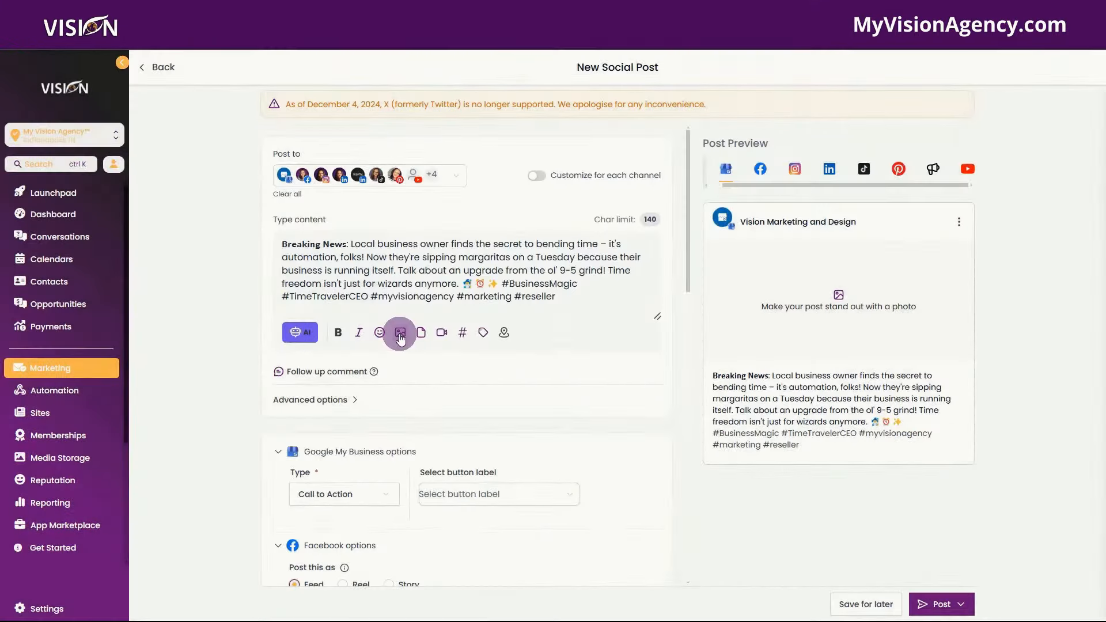
- Generate a Dreamlike AI image of a business owner in a sunny park and attach variation V1
click(400, 334)
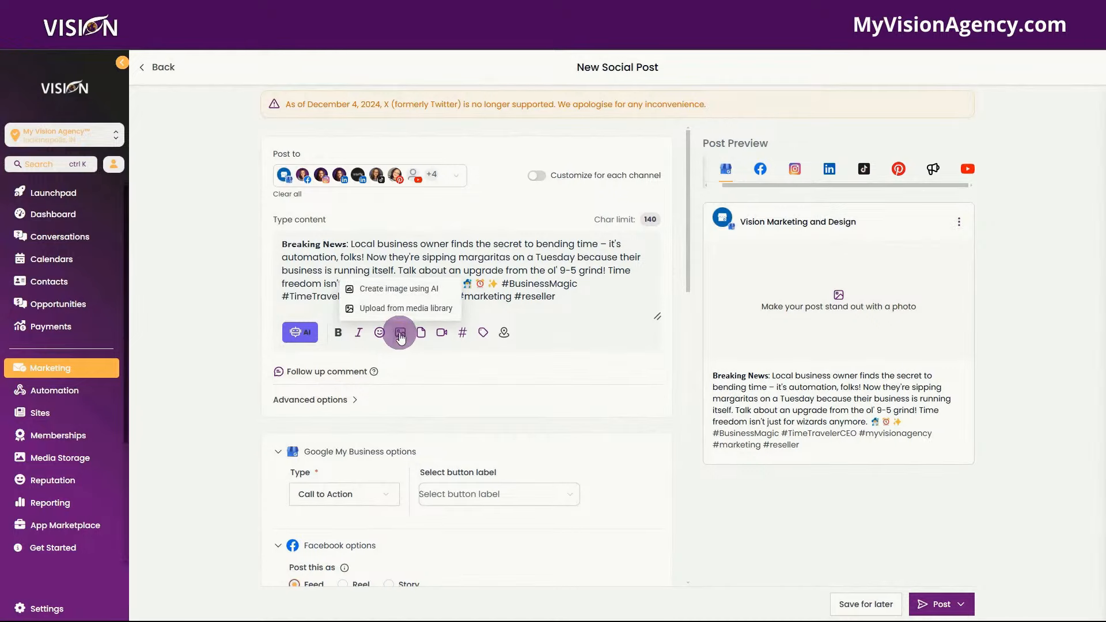
click(399, 290)
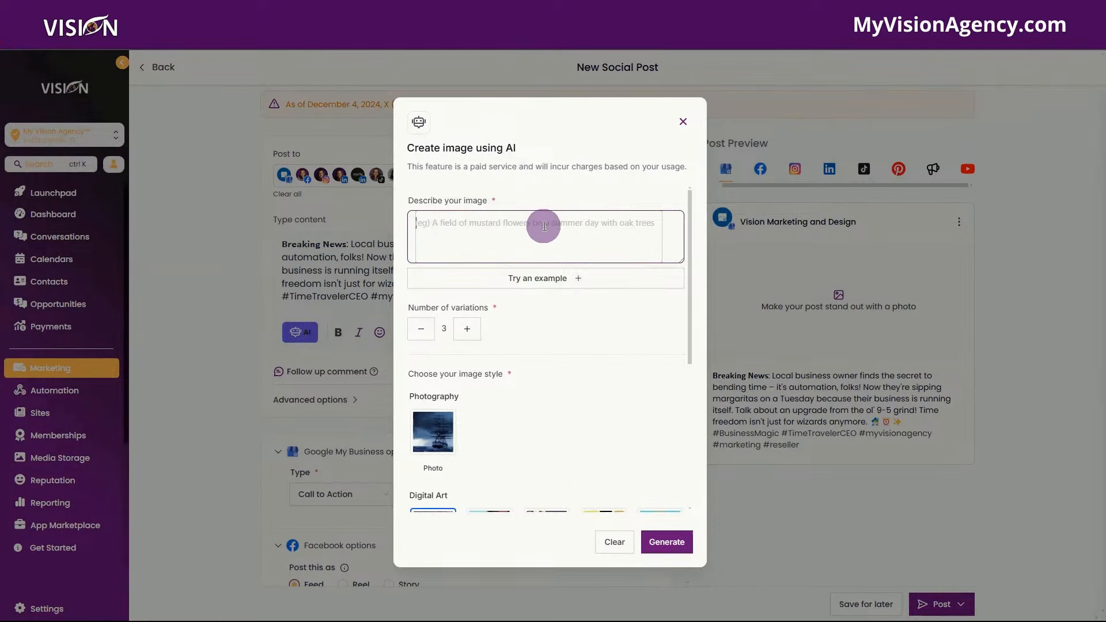
text(BUsd)
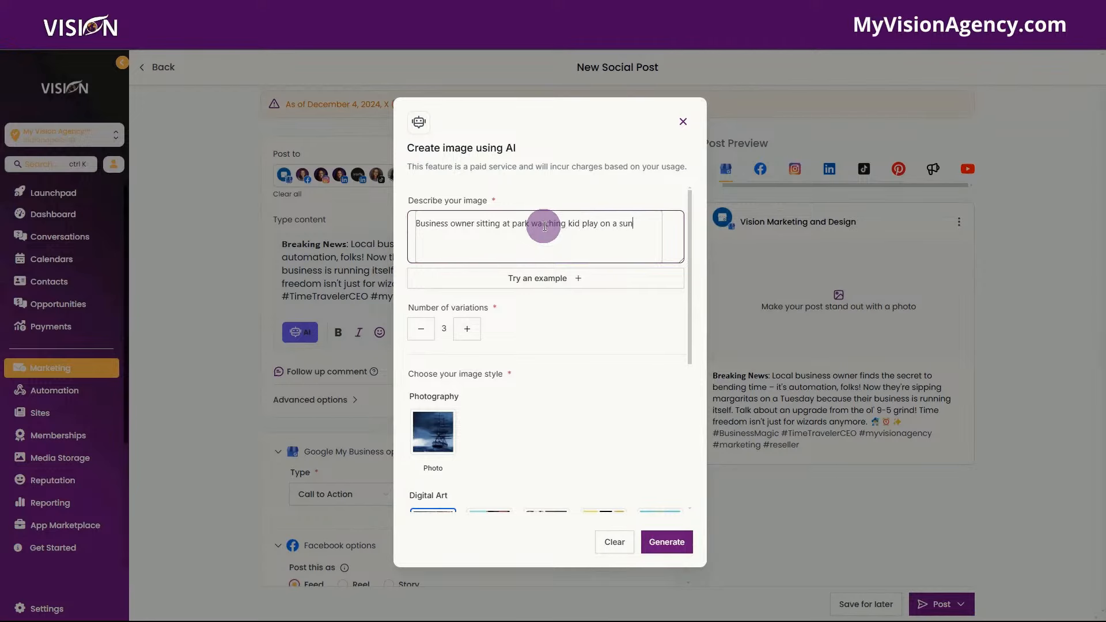
scroll(484, 349, down, 3)
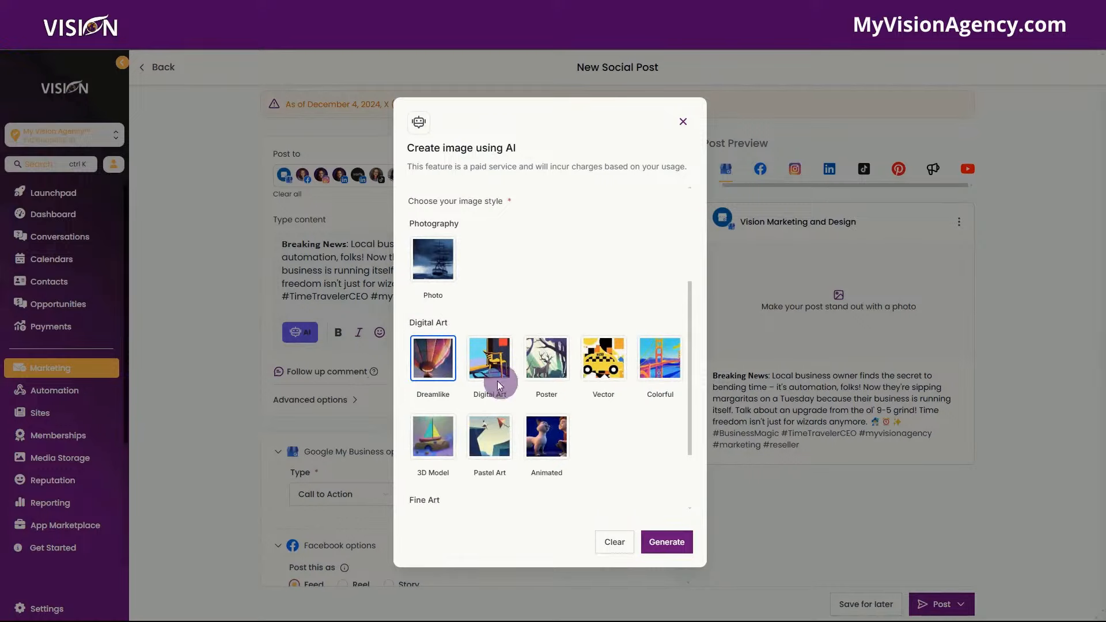
scroll(484, 438, down, 2)
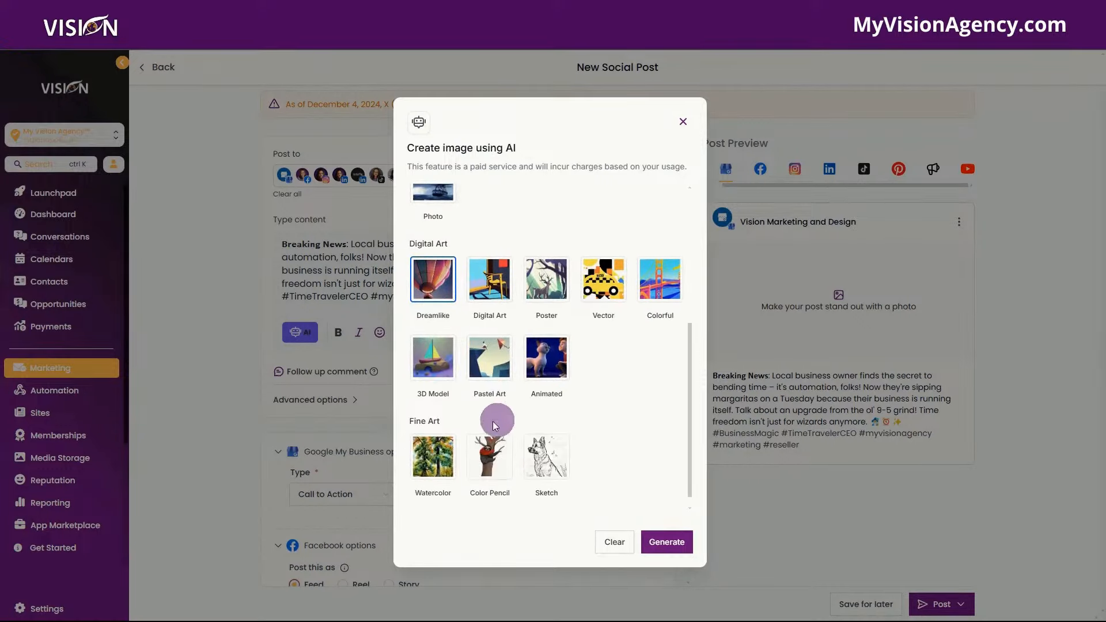
click(667, 542)
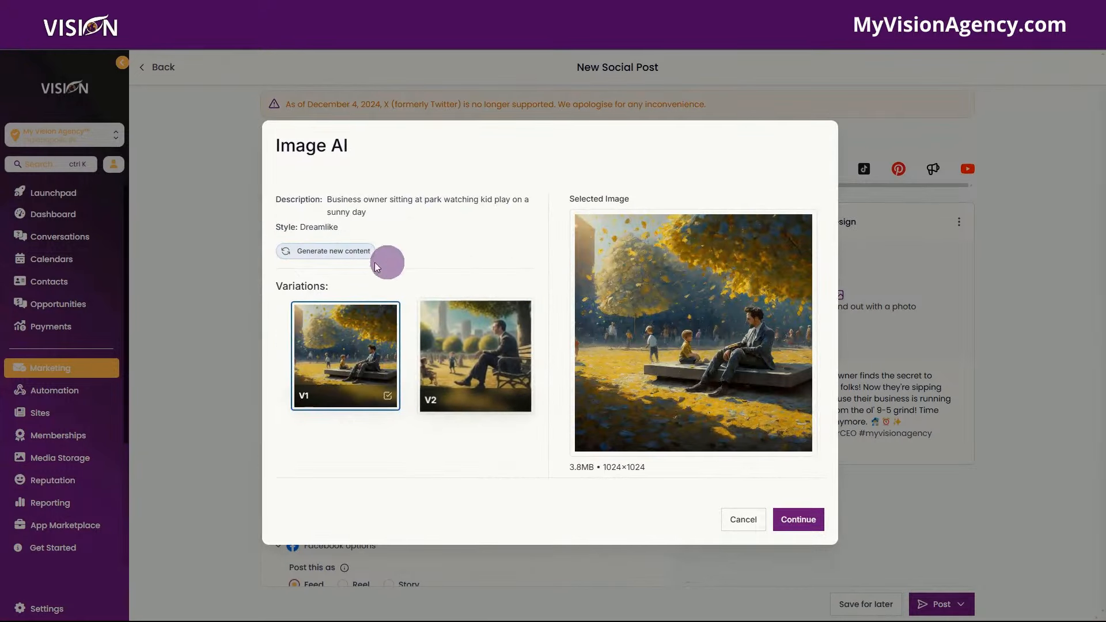
click(492, 386)
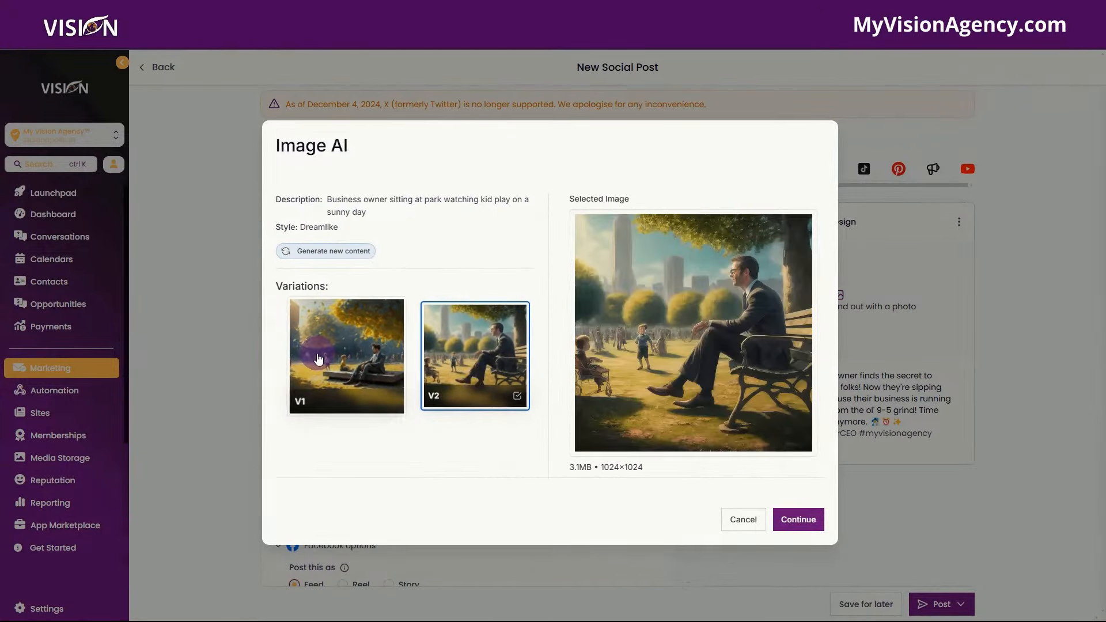
click(352, 355)
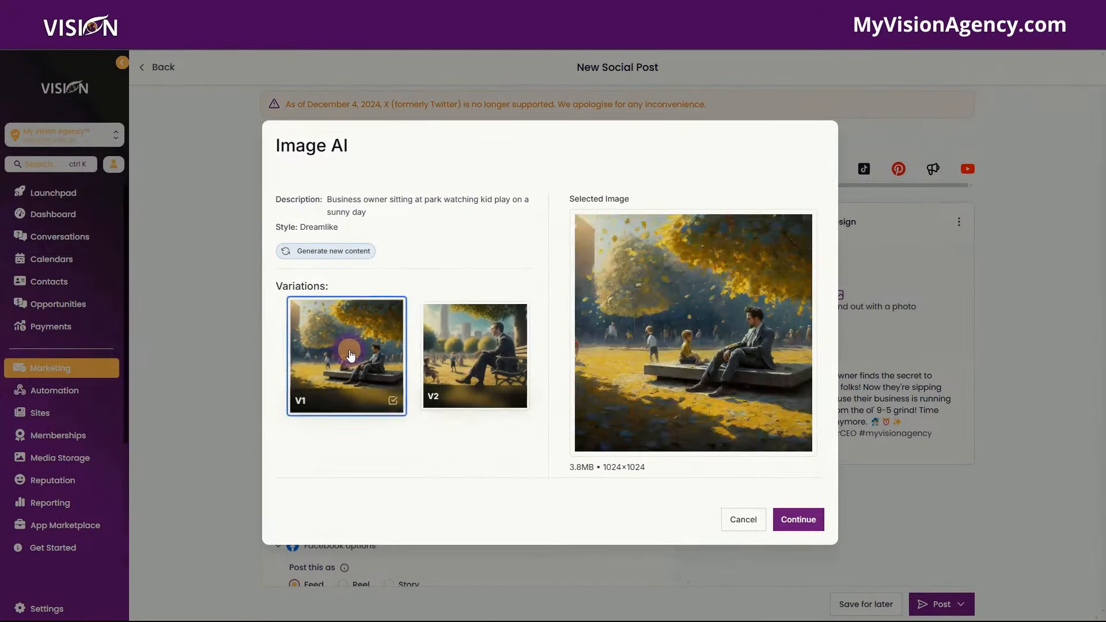
click(807, 521)
click(277, 225)
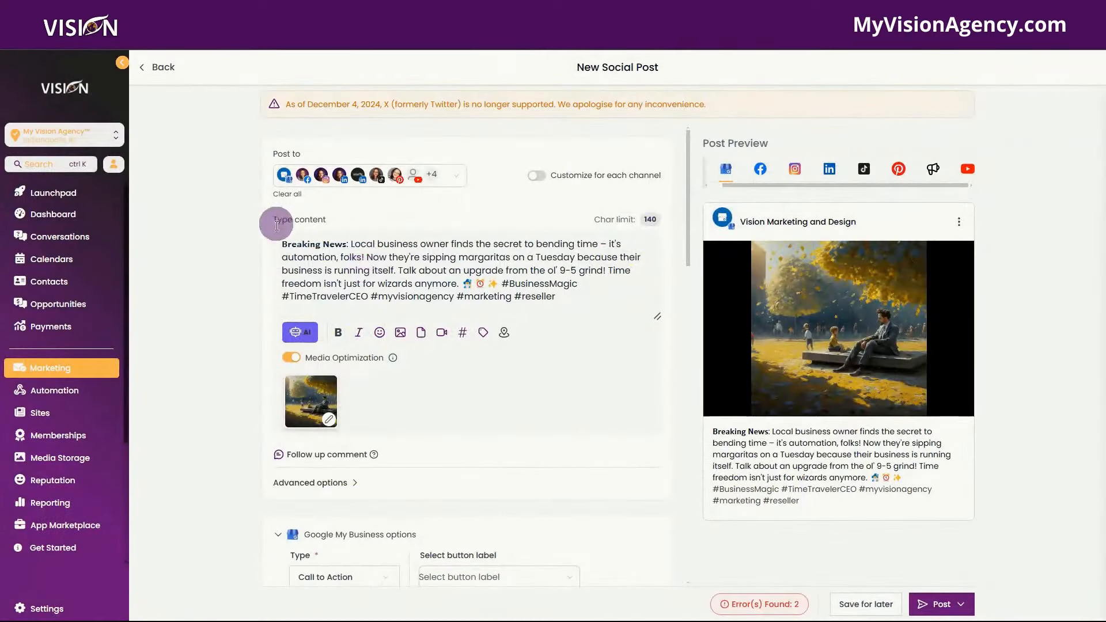
- Expand an empty Follow up comment box below the post caption
mouse_move(284, 384)
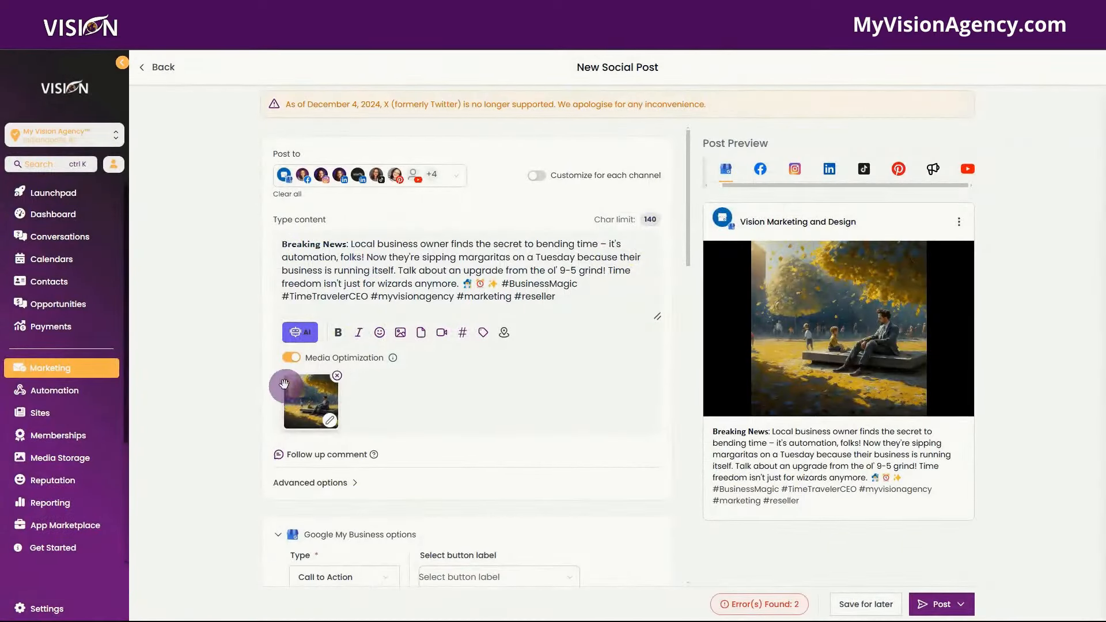
scroll(369, 403, down, 3)
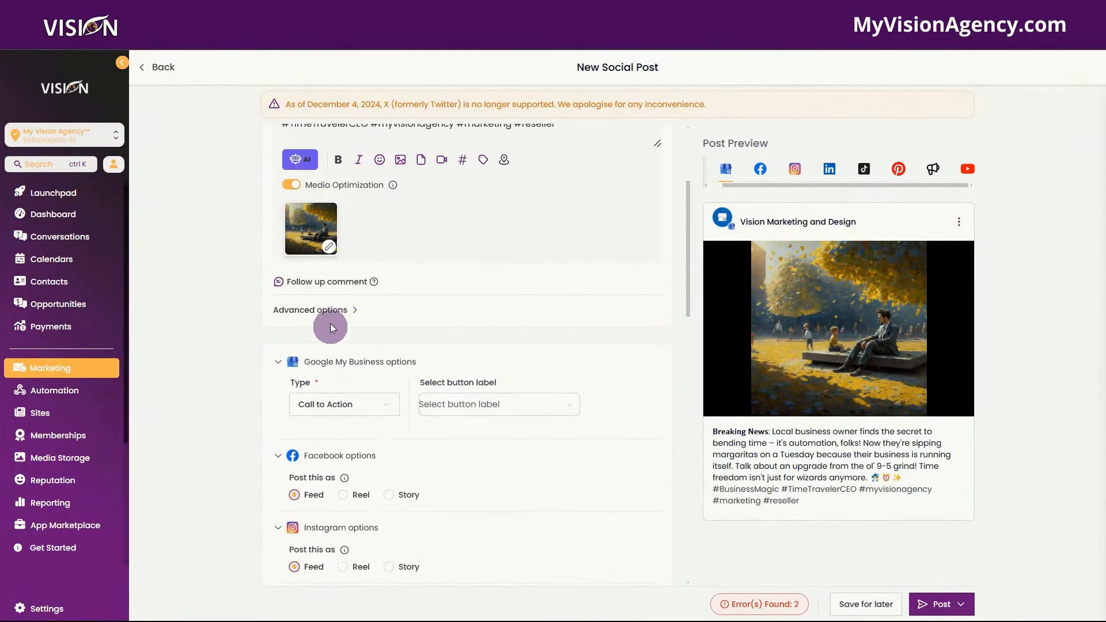
click(337, 282)
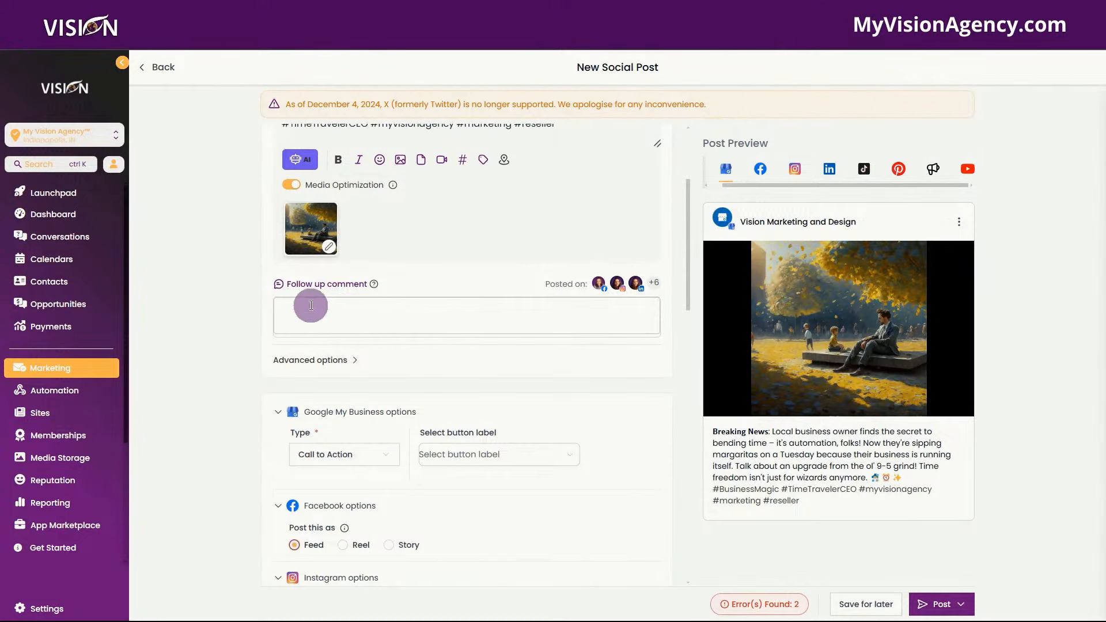
mouse_move(374, 285)
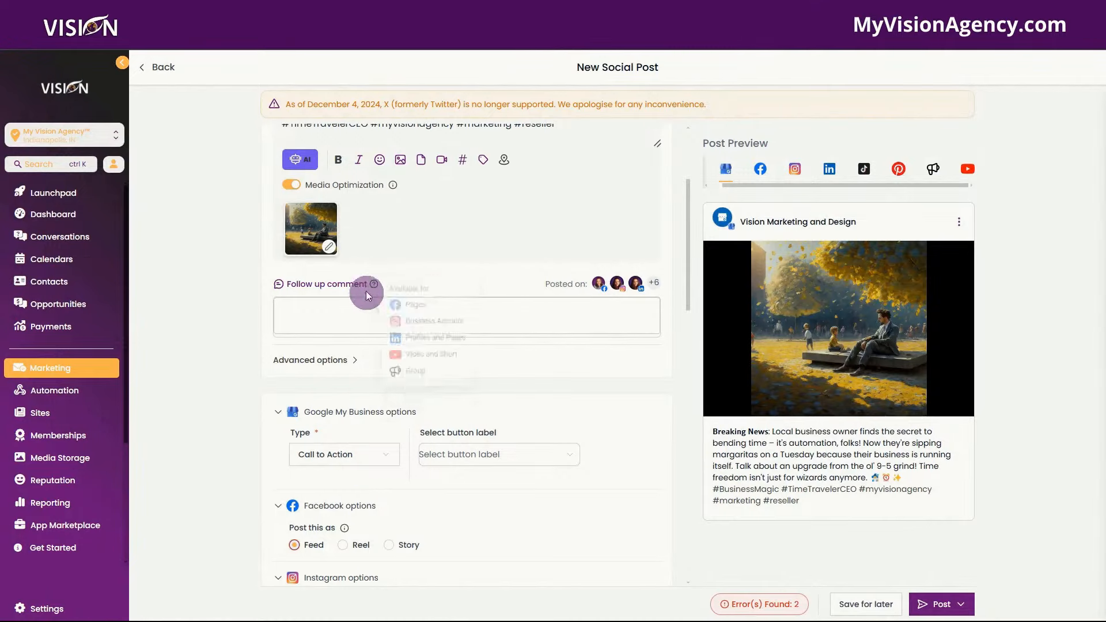
scroll(449, 257, up, 1)
scroll(448, 257, up, 1)
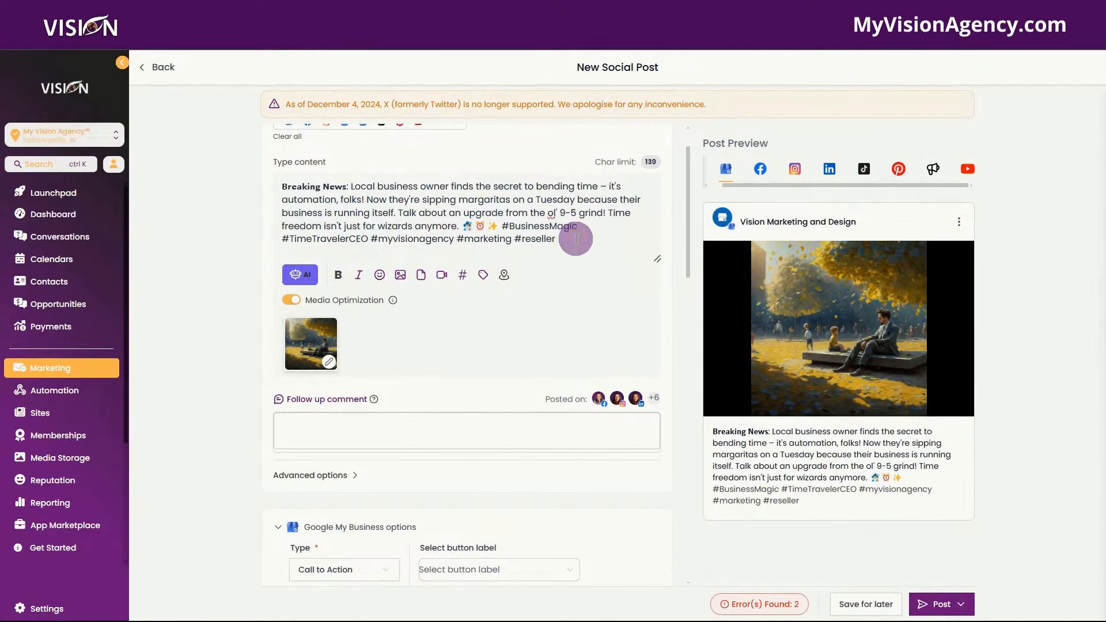
- Add a 'For more info, check the first comment' line ending in 👇 below the hashtags
key(Return)
key(Return)
text(For more info, check the first com)
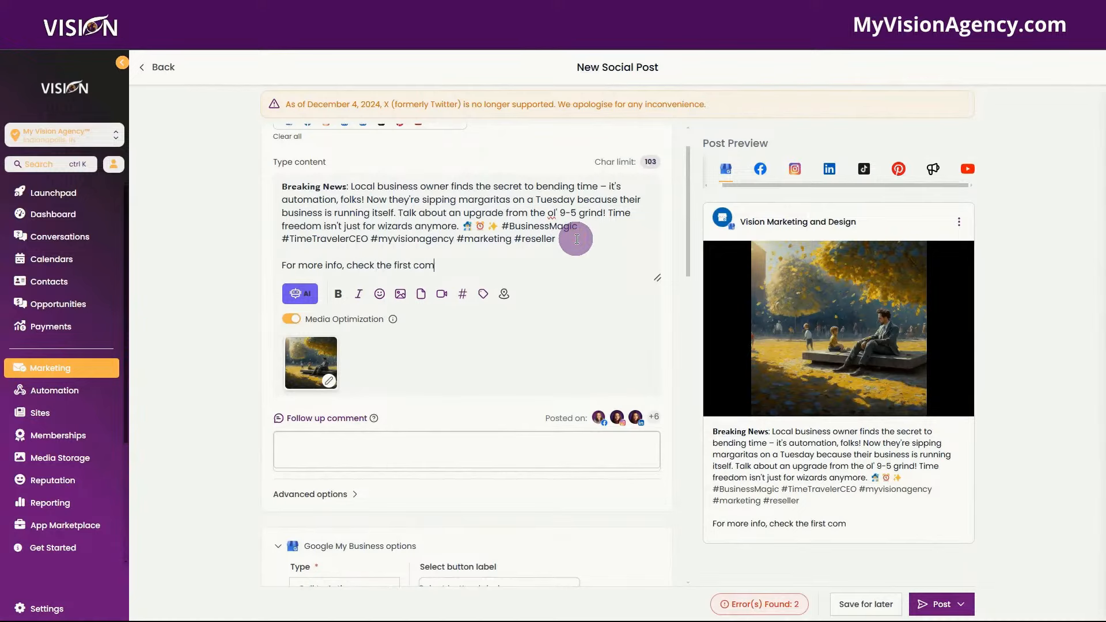
text(in our free comm)
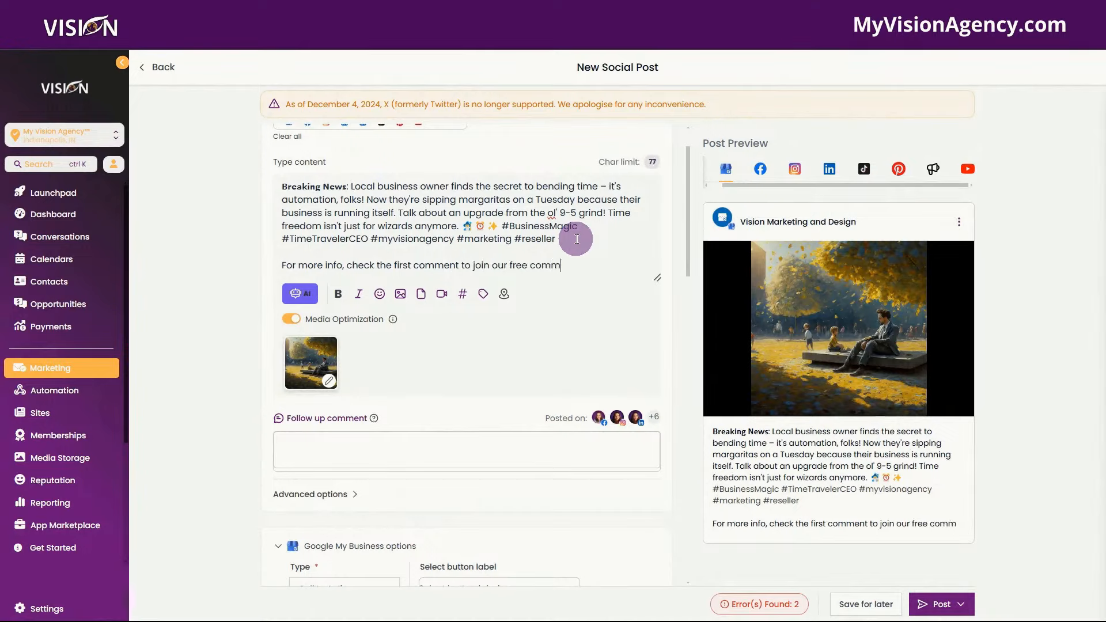
text(unity)
right_click(602, 262)
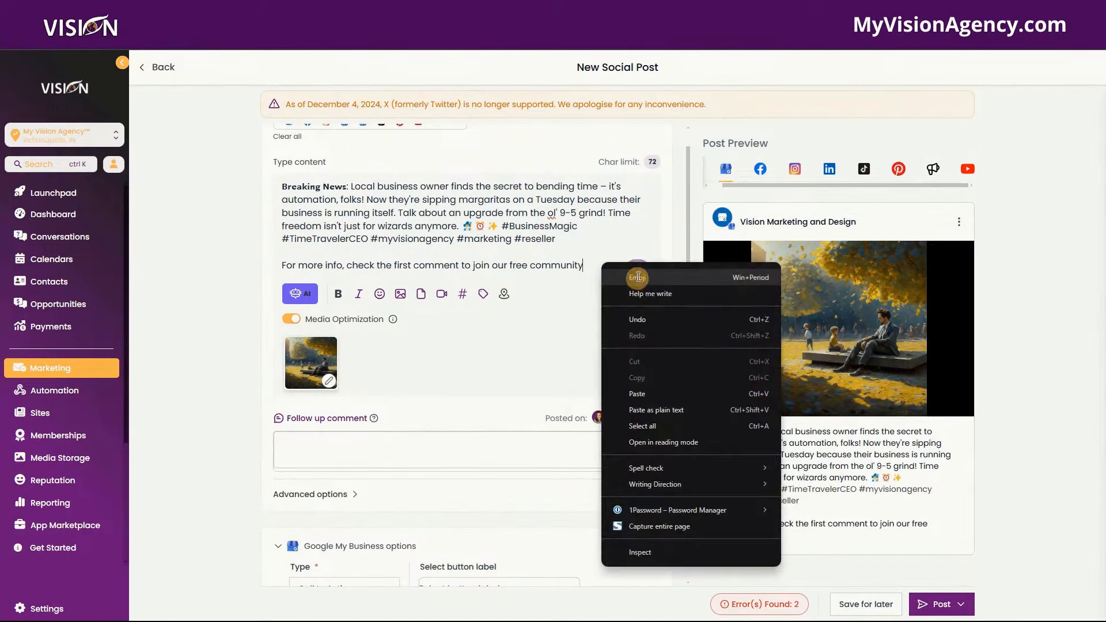
click(638, 277)
click(639, 394)
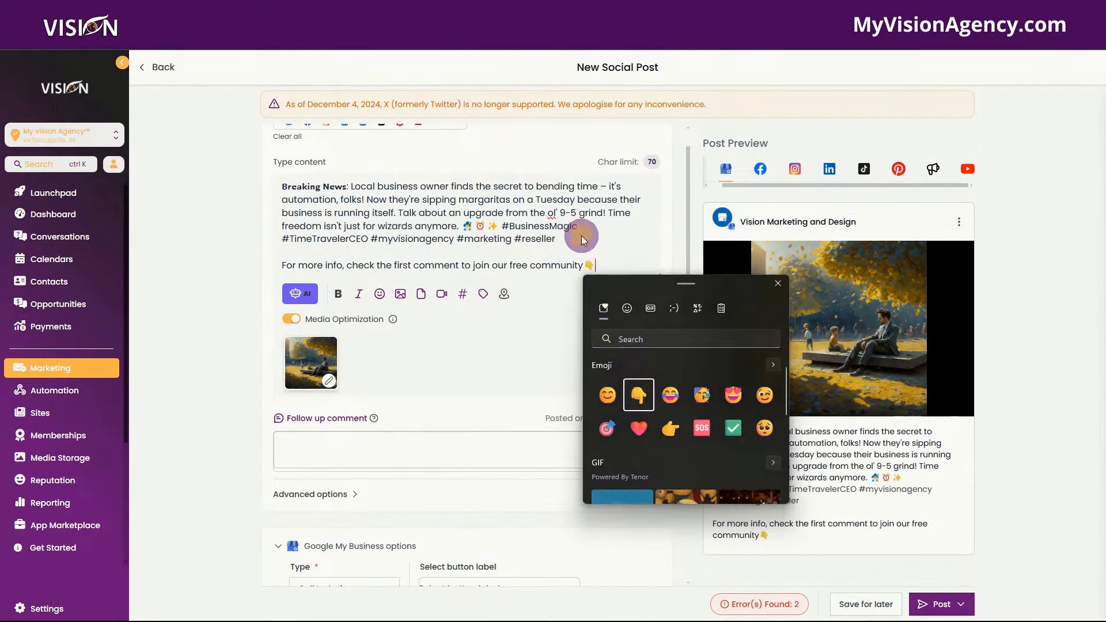
key(Escape)
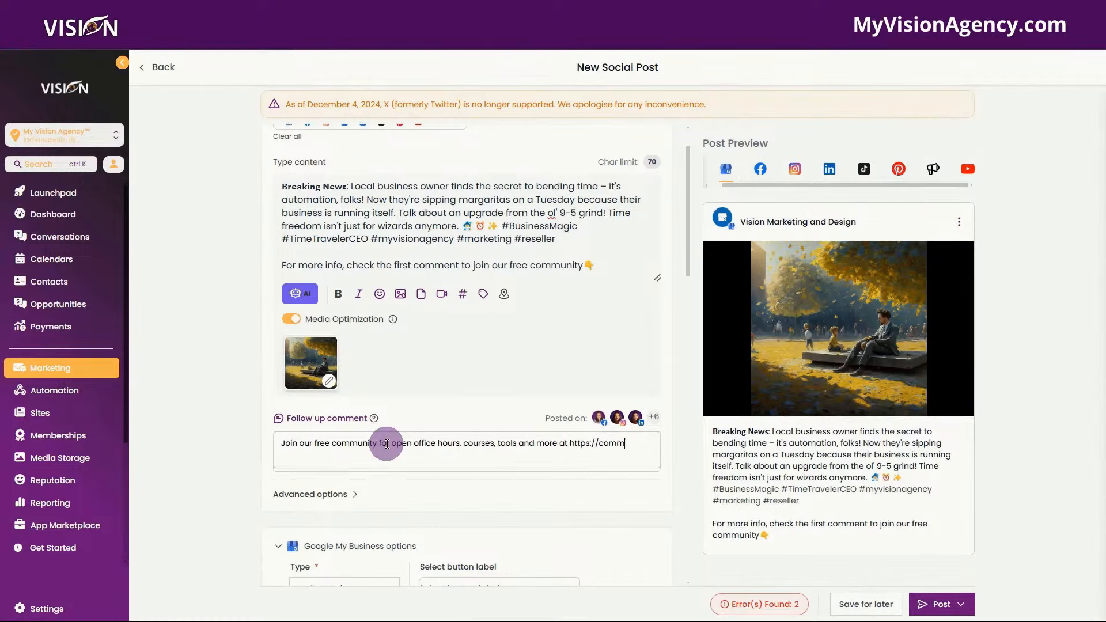
text(.myvisionagency.com)
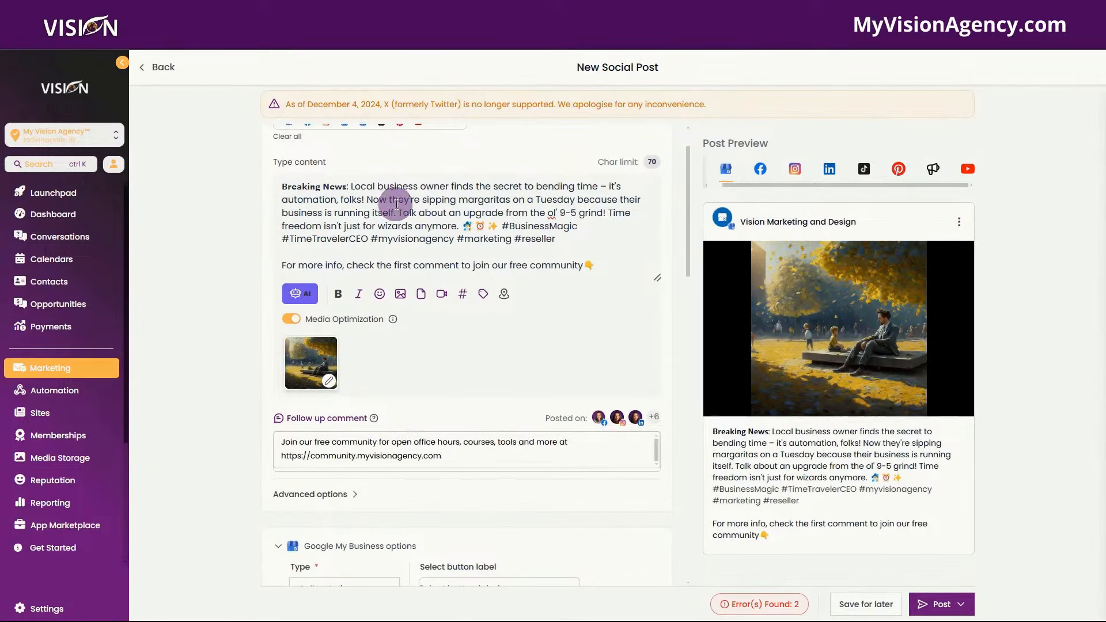
scroll(415, 190, up, 1)
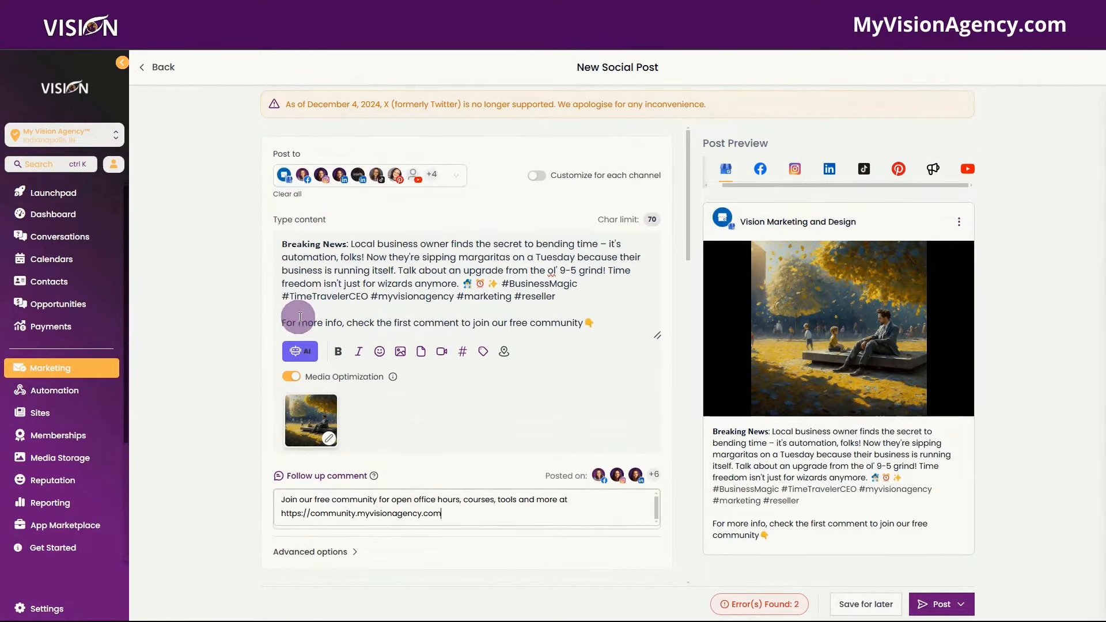
drag(282, 321, 607, 318)
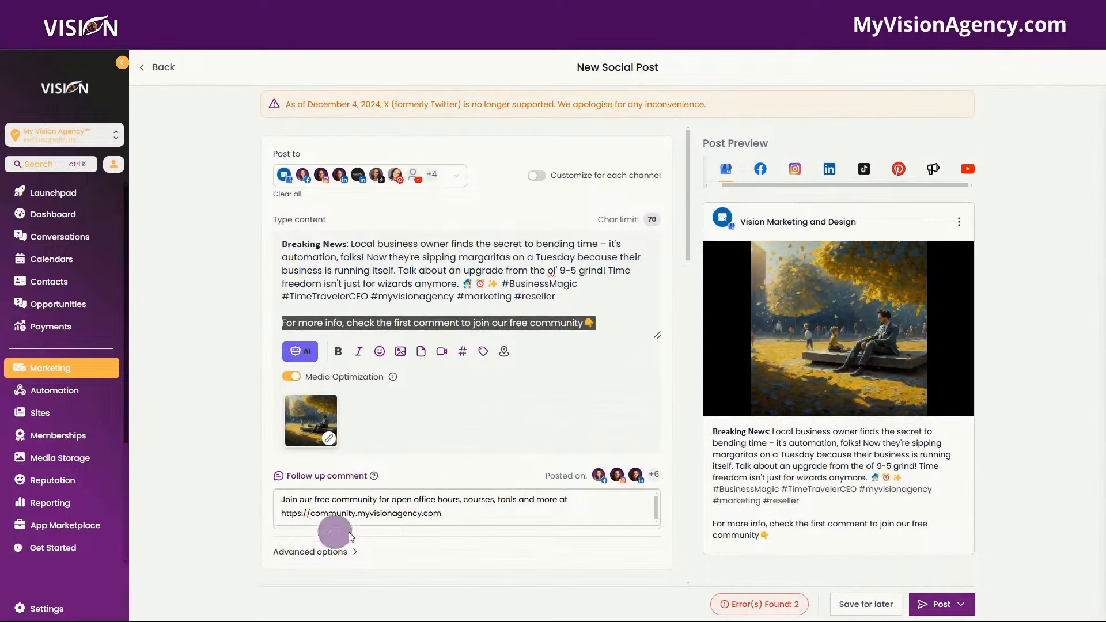
click(374, 476)
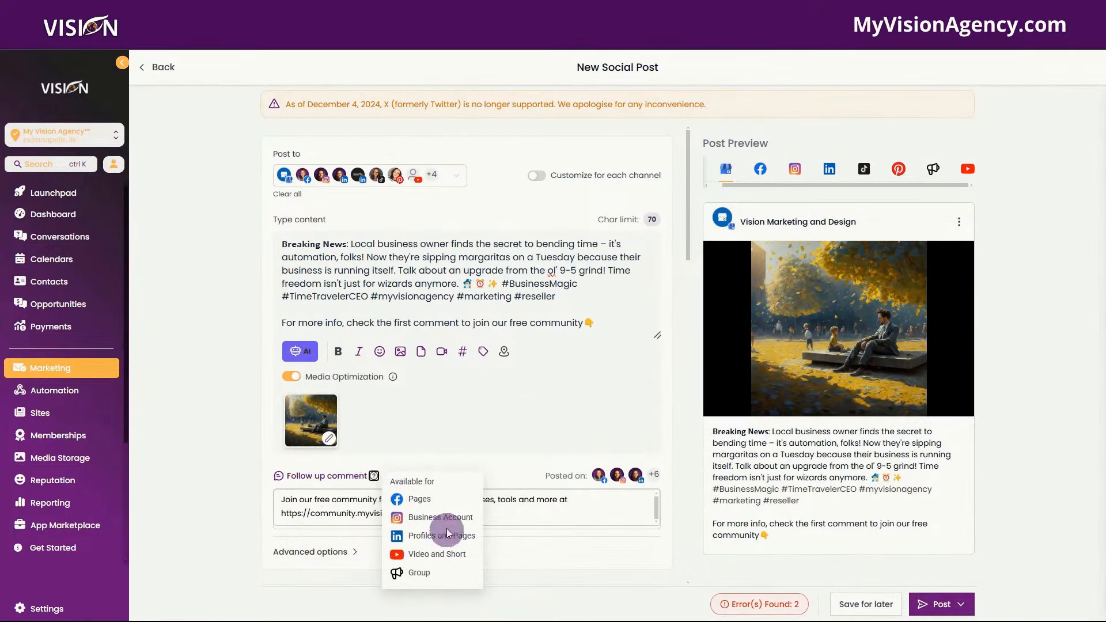
- Turn on per-channel customization and review the TikTok version's video-required errors
click(537, 176)
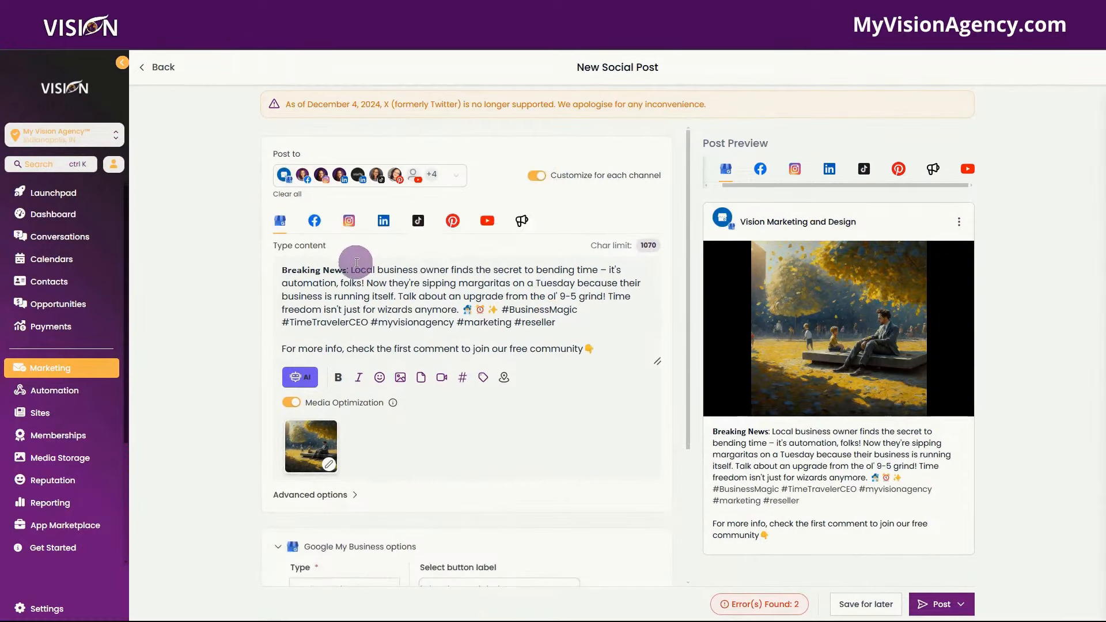
click(418, 221)
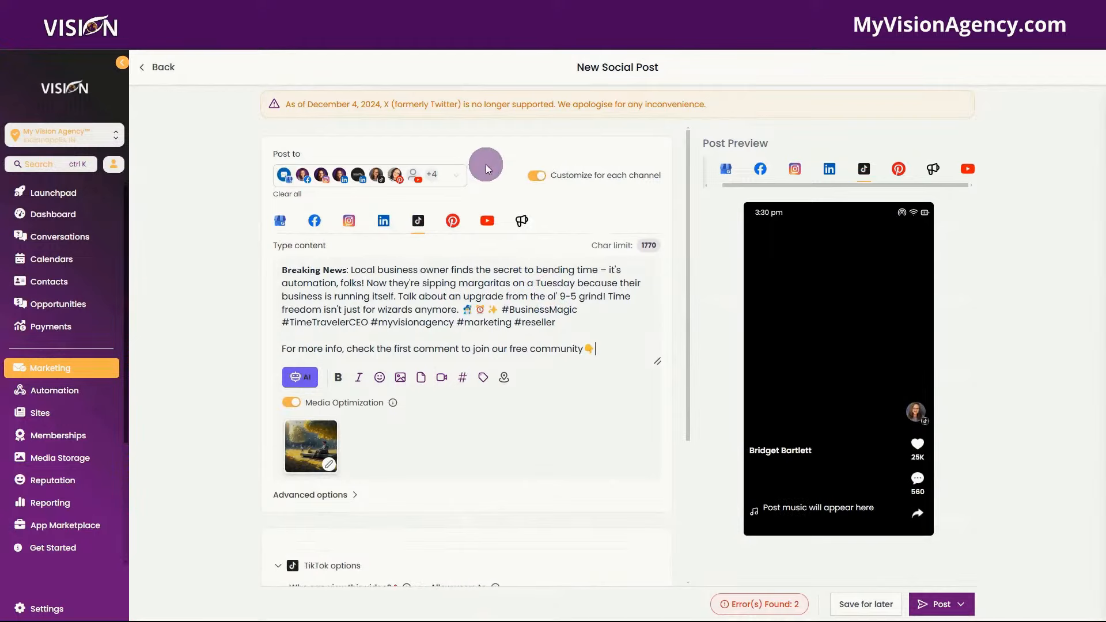
click(747, 606)
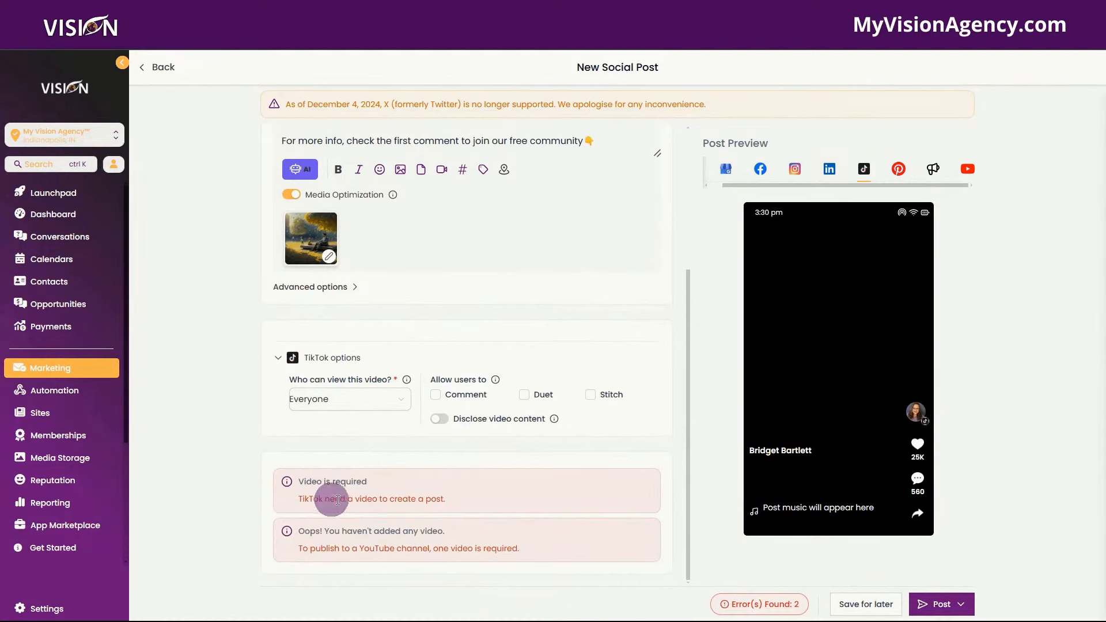
mouse_move(314, 231)
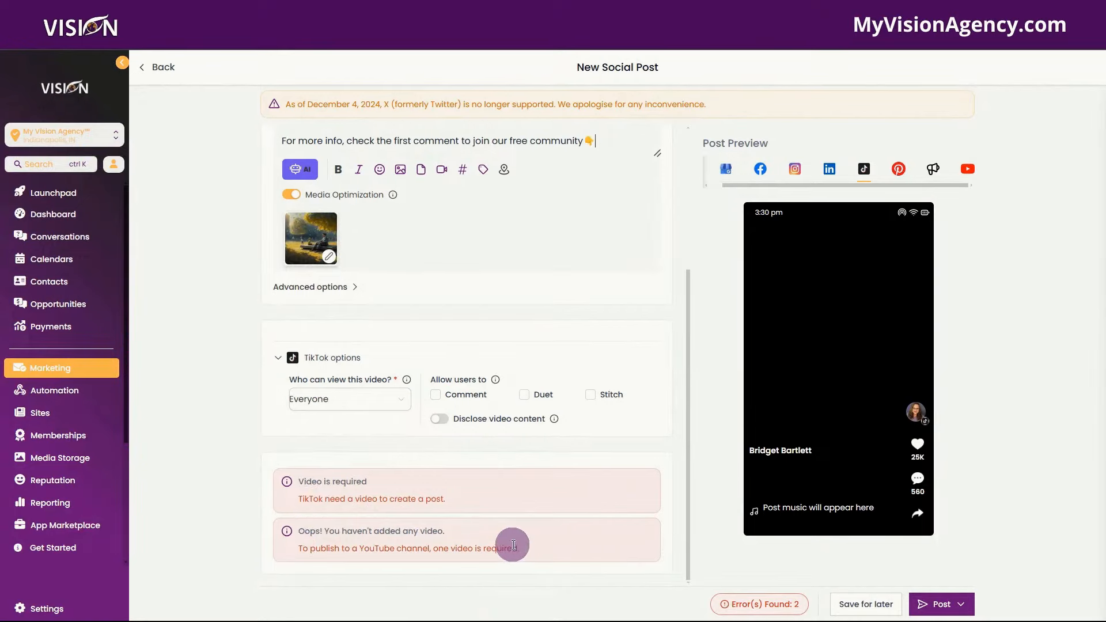
scroll(582, 533, up, 4)
- Remove the TikTok and YouTube accounts from the Post to list
click(456, 176)
scroll(285, 326, down, 2)
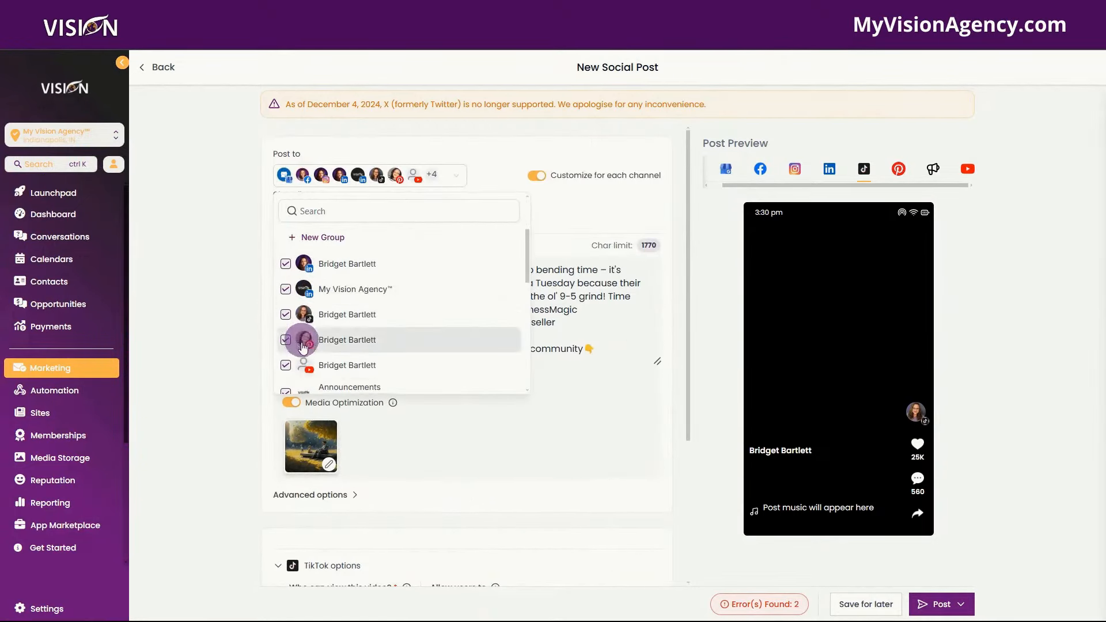
click(285, 314)
click(284, 366)
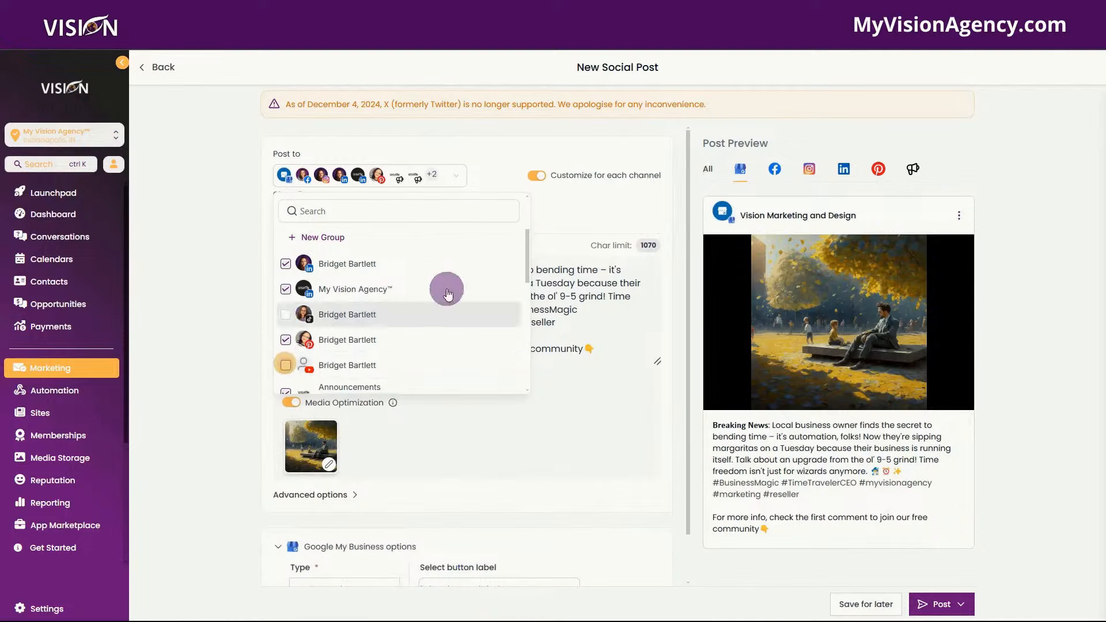
click(585, 209)
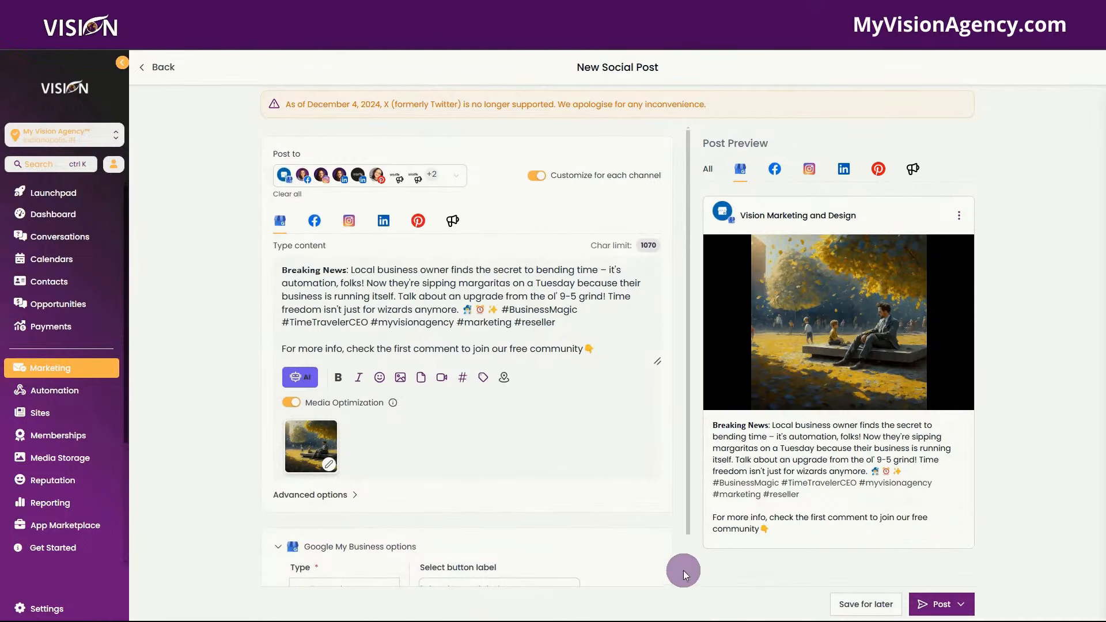
scroll(690, 576, down, 2)
scroll(683, 519, up, 2)
mouse_move(394, 405)
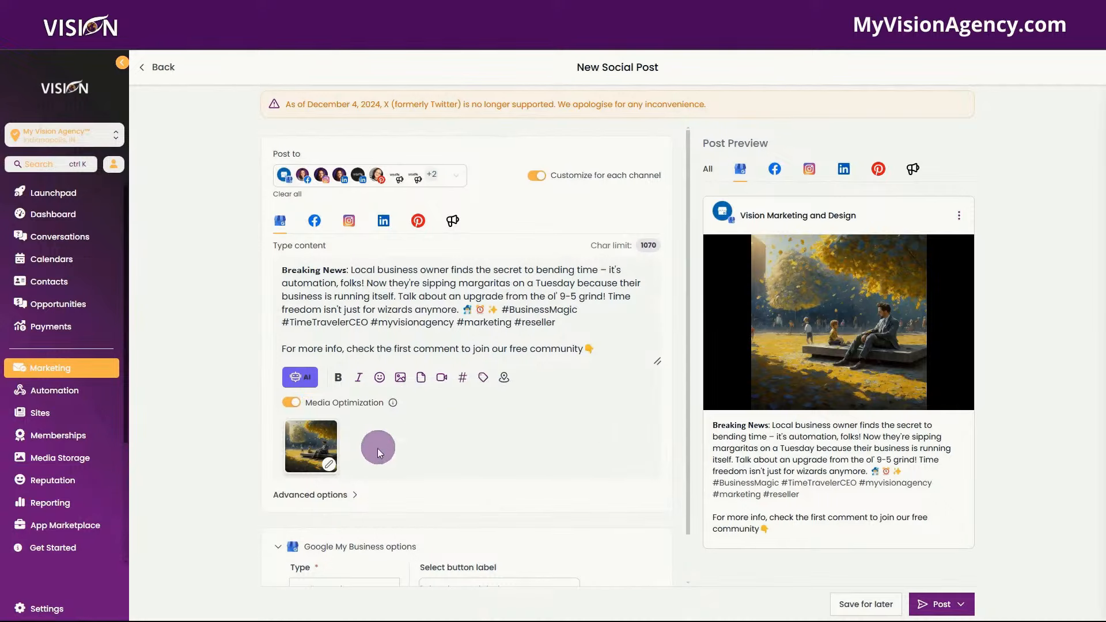
- Delete the 'For more info' line from the post caption
click(346, 494)
scroll(350, 375, down, 3)
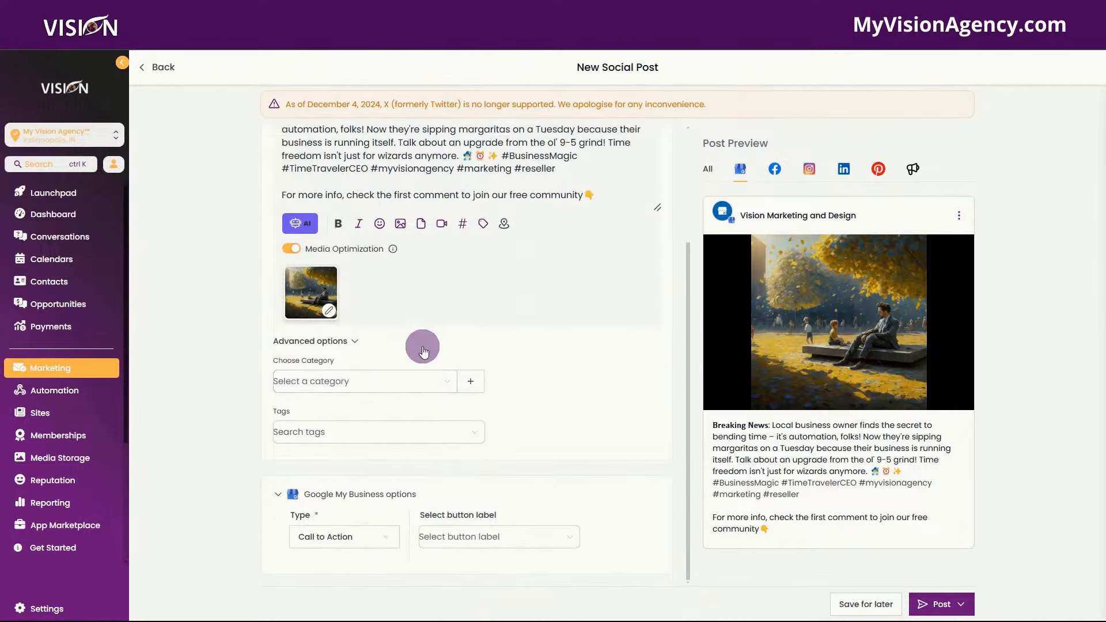
scroll(403, 334, up, 3)
scroll(556, 438, down, 3)
scroll(550, 445, up, 1)
scroll(542, 432, down, 1)
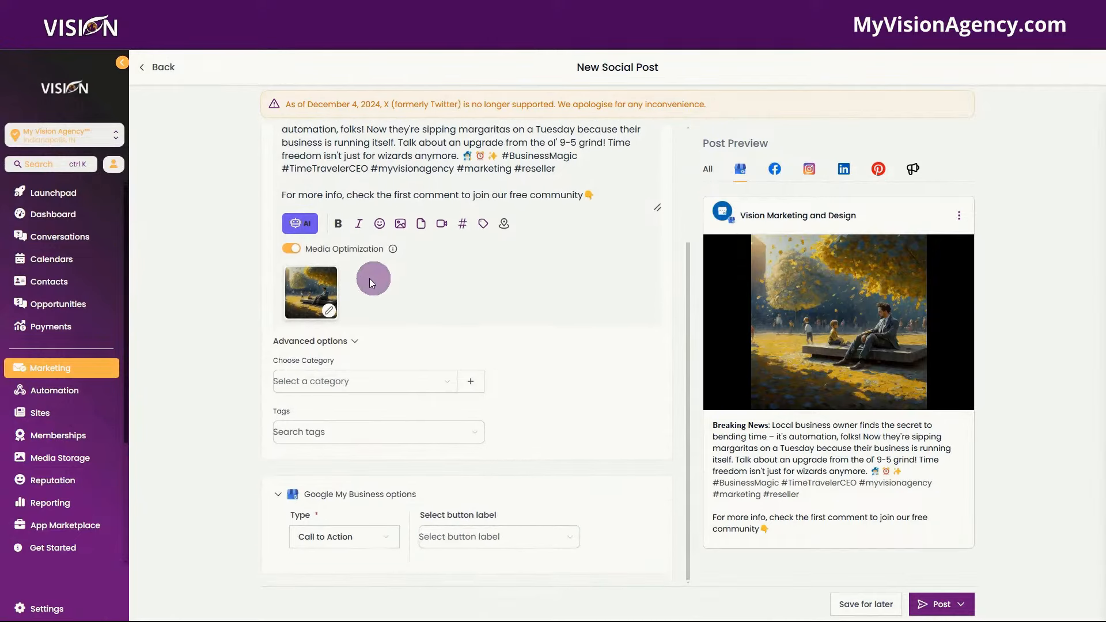
drag(281, 191, 604, 200)
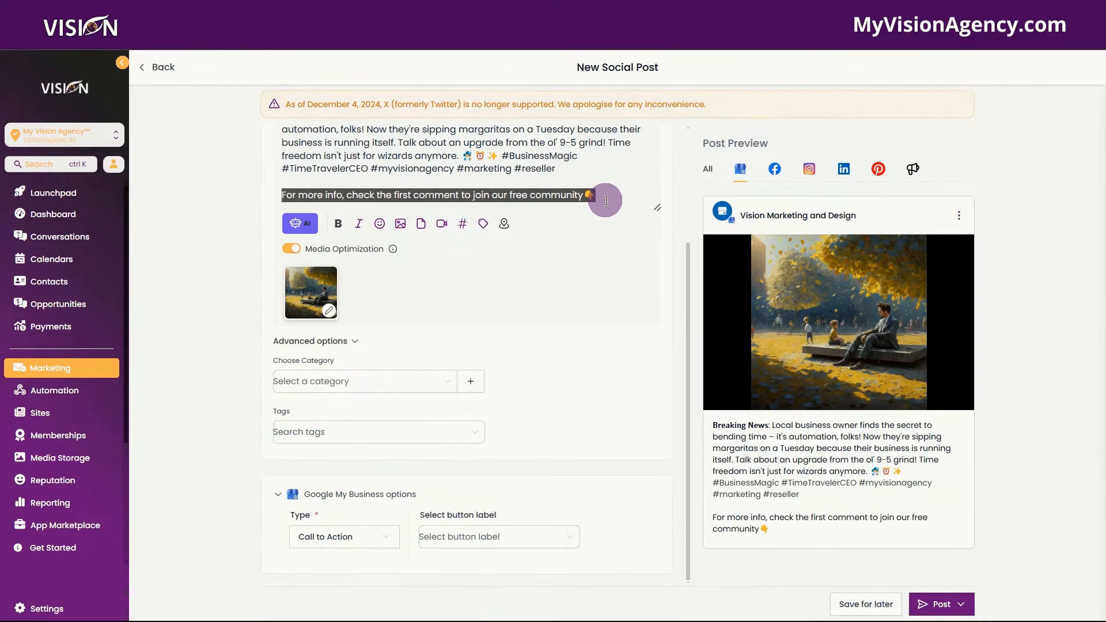
key(BackSpace)
scroll(578, 239, up, 4)
- Set the post category to Tips and tag it MVA
click(316, 447)
scroll(325, 527, down, 1)
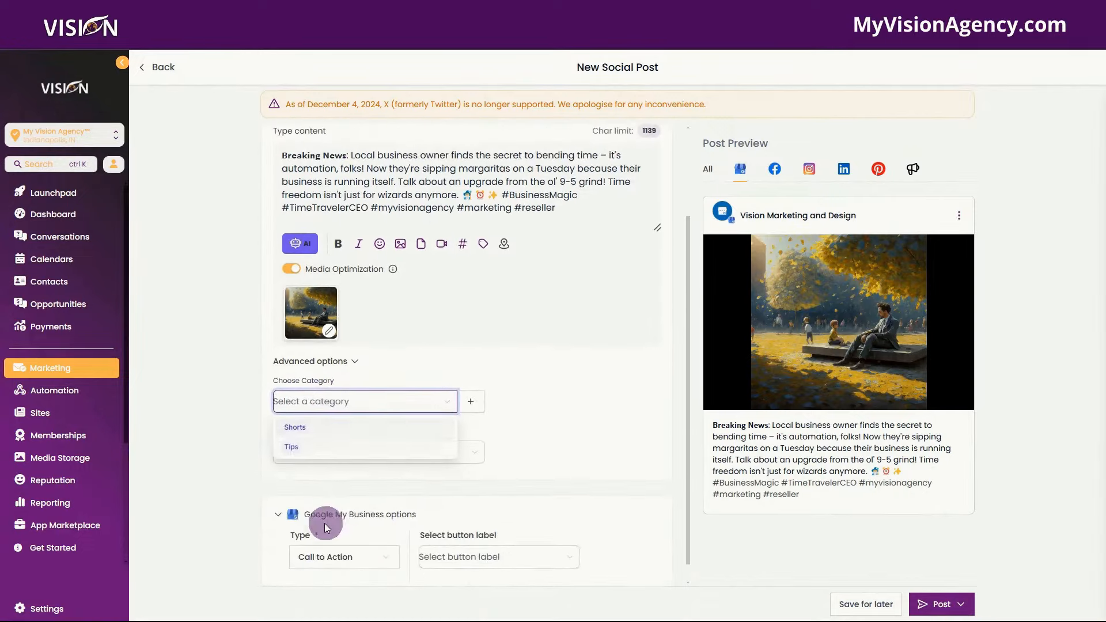
click(291, 447)
click(327, 451)
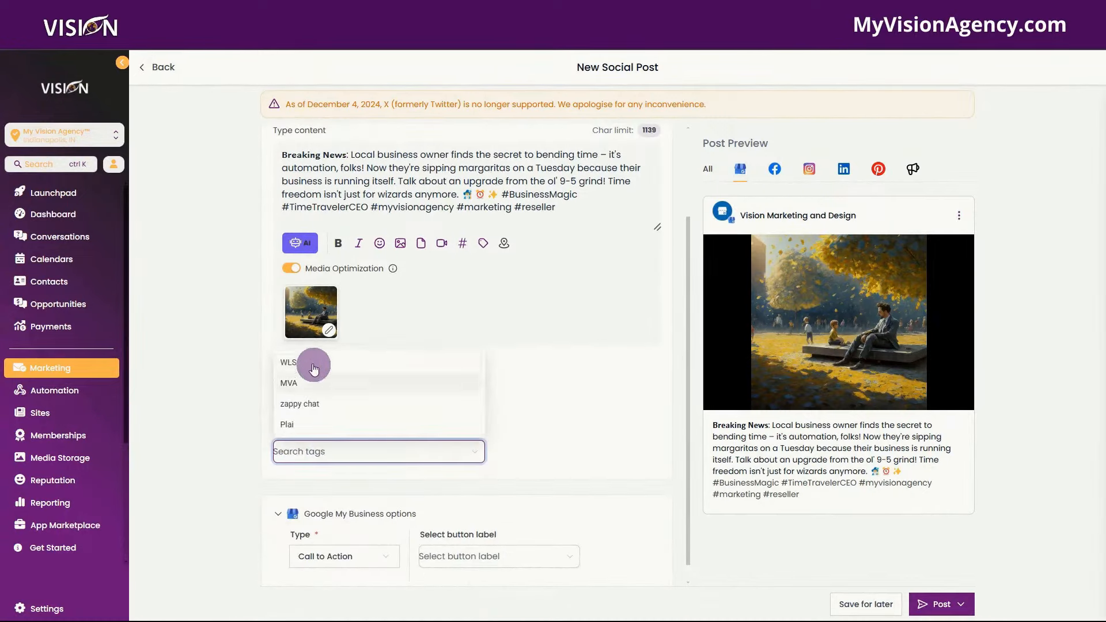
click(305, 383)
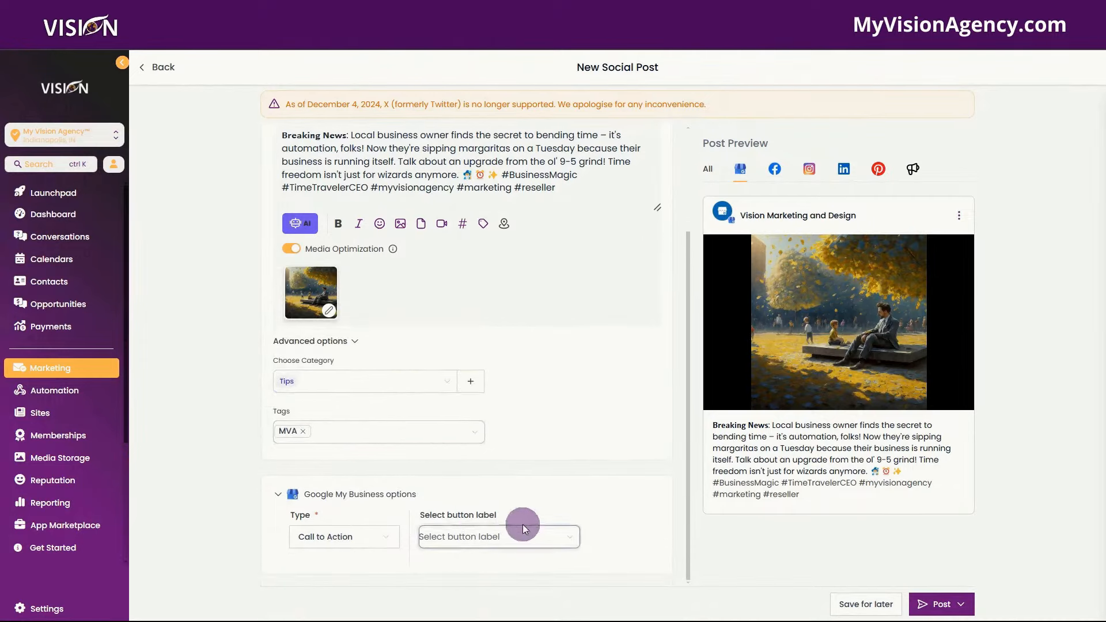
click(487, 537)
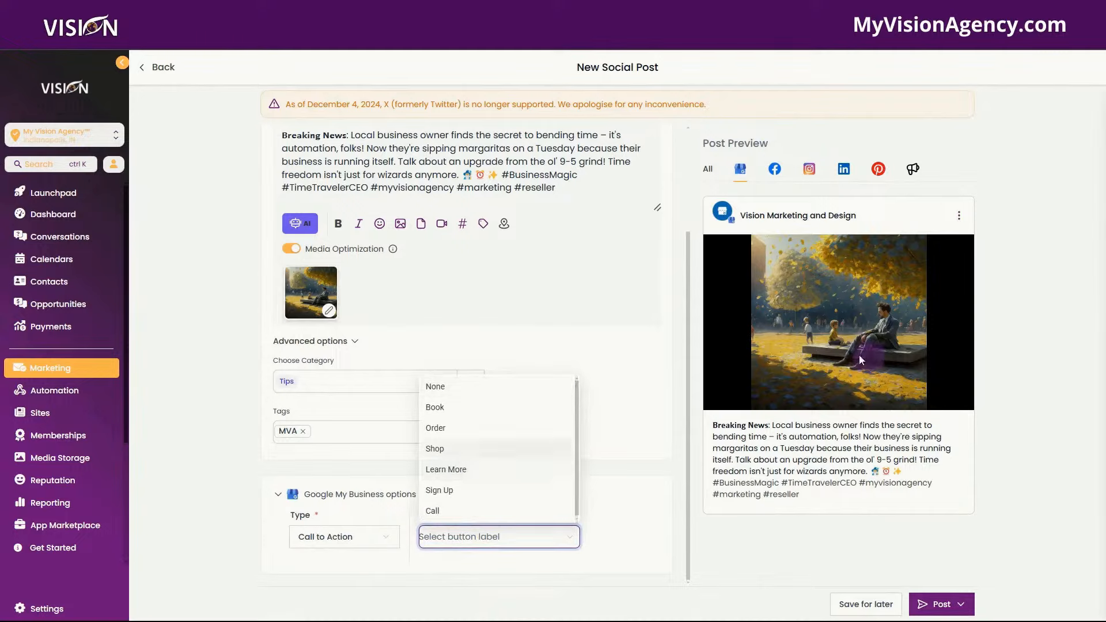
click(447, 473)
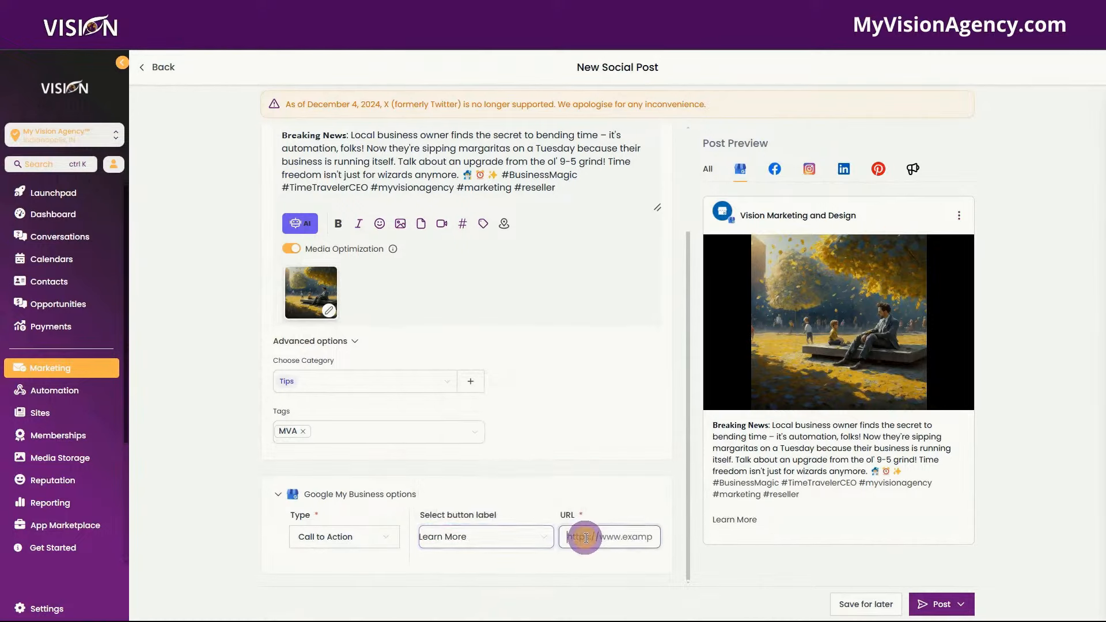
click(586, 538)
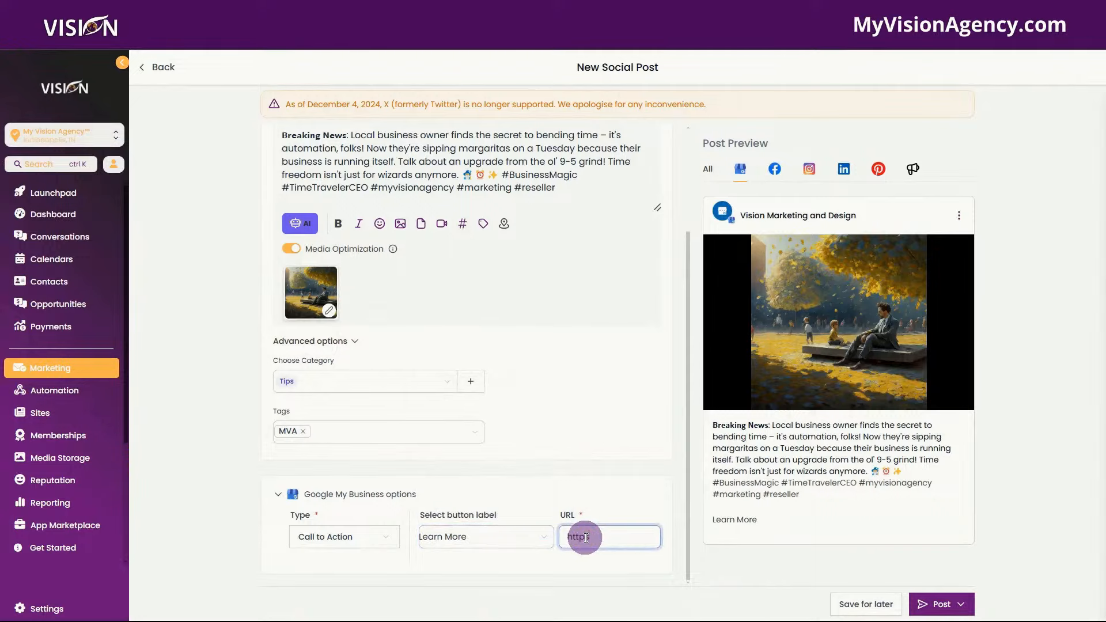
text(https://community.myvisionagency)
scroll(564, 403, up, 3)
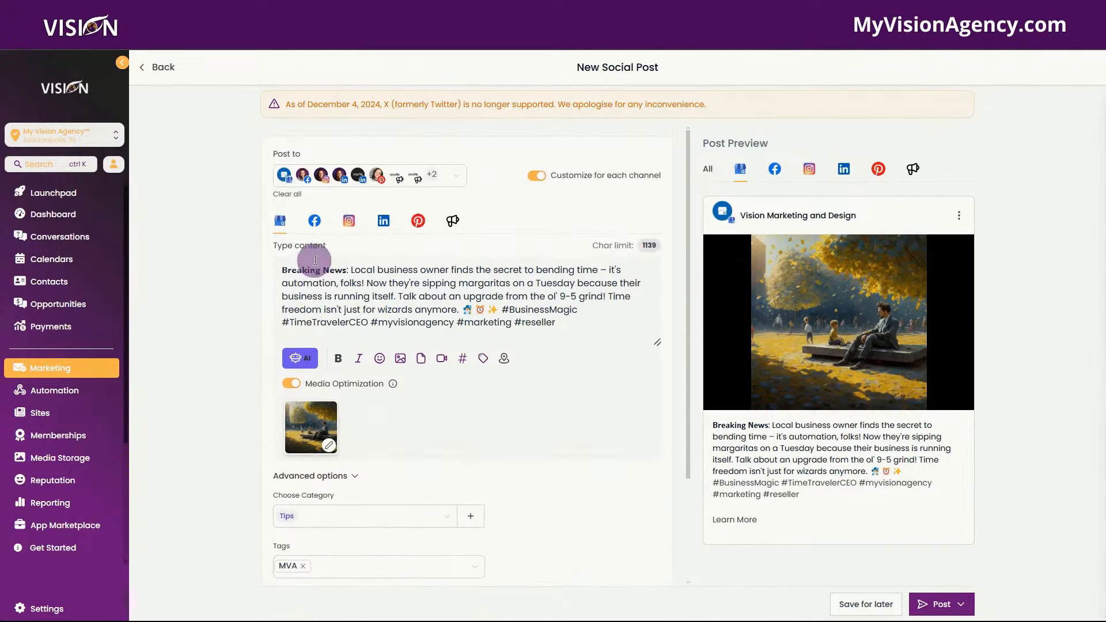
- Switch to the Facebook version of the post and review its options and preview
click(315, 220)
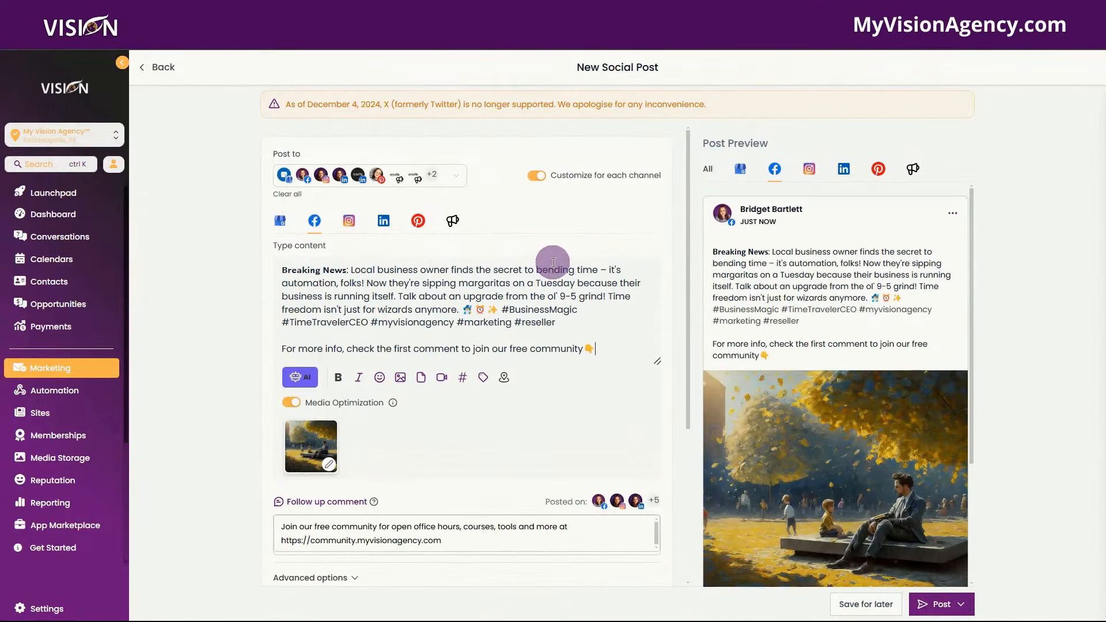
scroll(397, 317, down, 3)
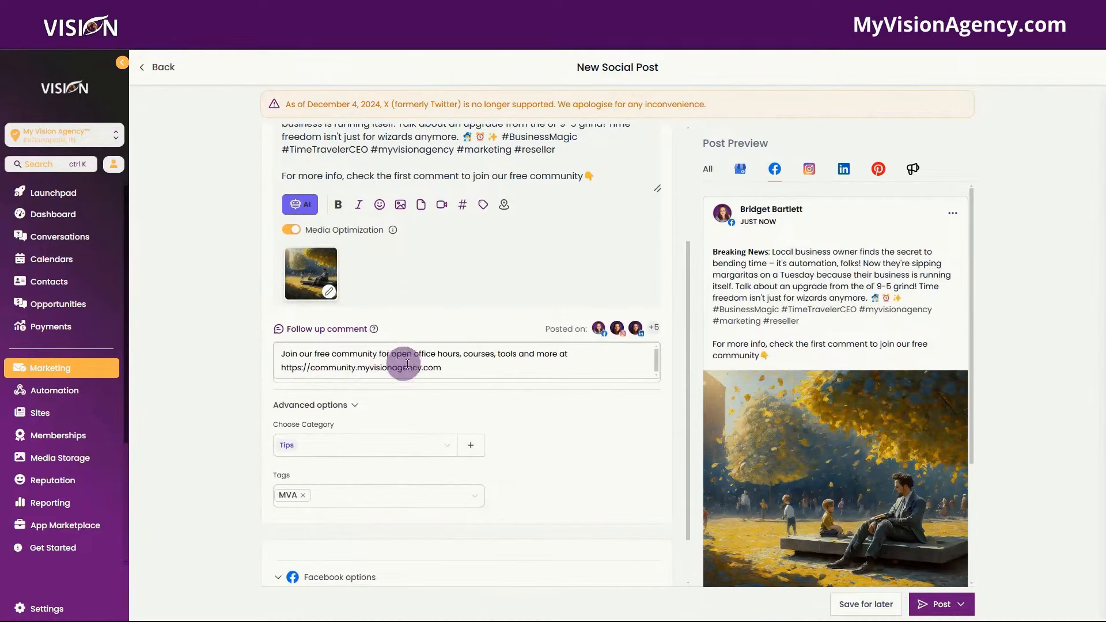
scroll(407, 364, up, 3)
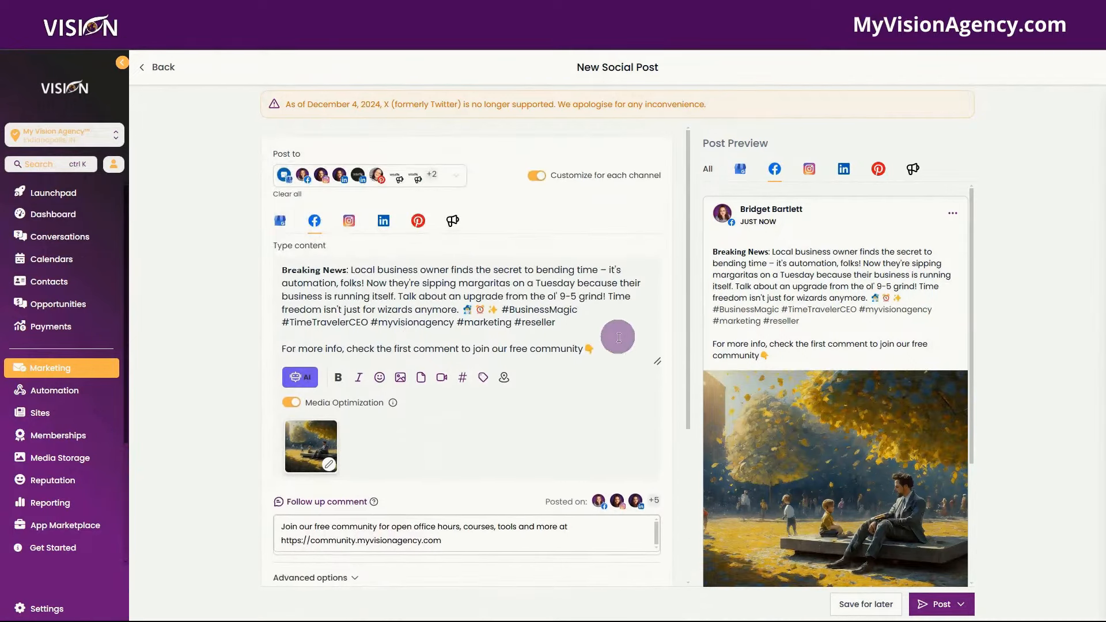
scroll(497, 459, down, 4)
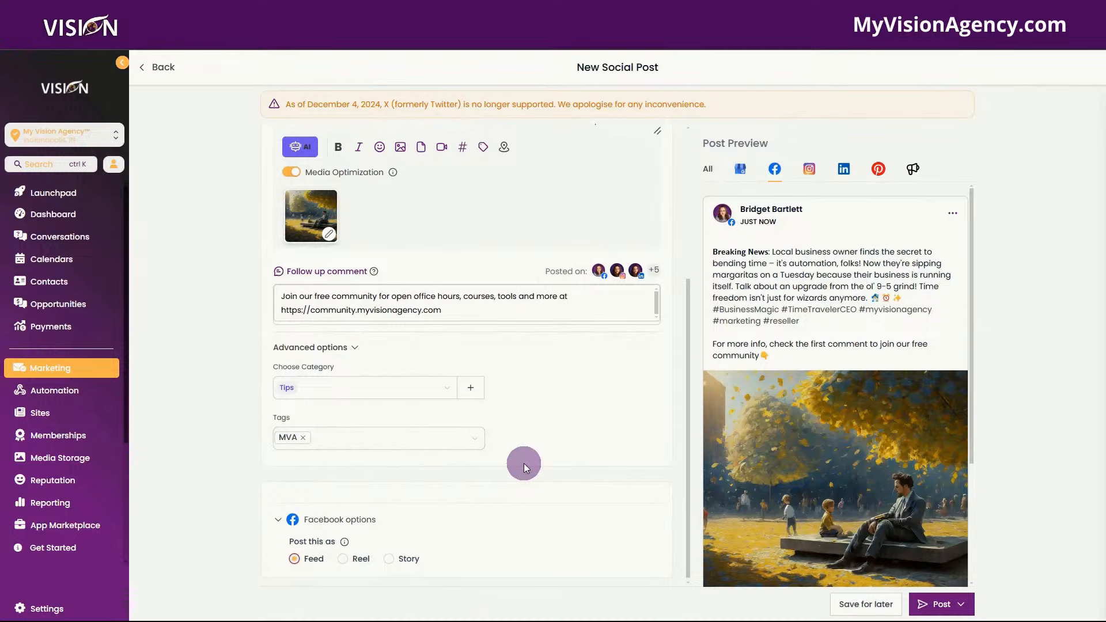
scroll(524, 463, up, 1)
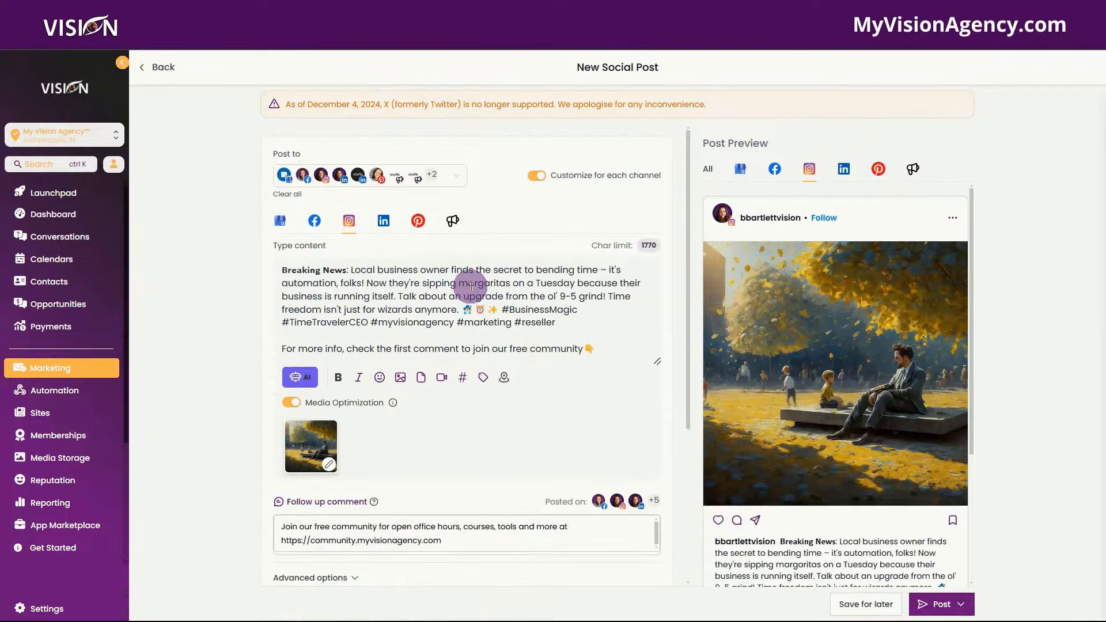
scroll(469, 278, down, 1)
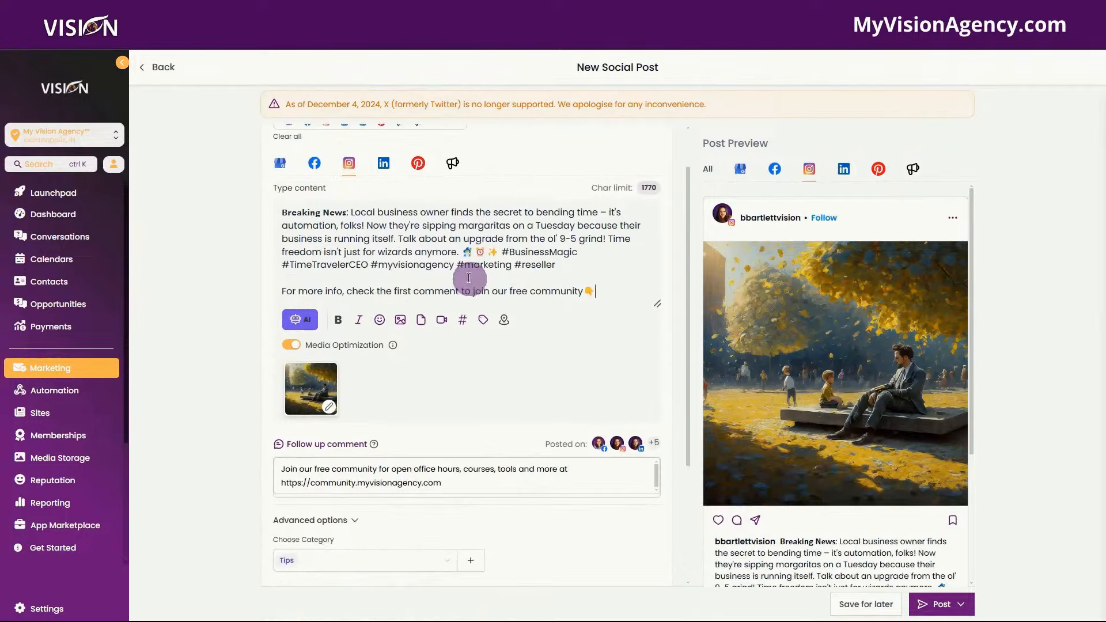
scroll(477, 404, down, 3)
scroll(467, 242, up, 3)
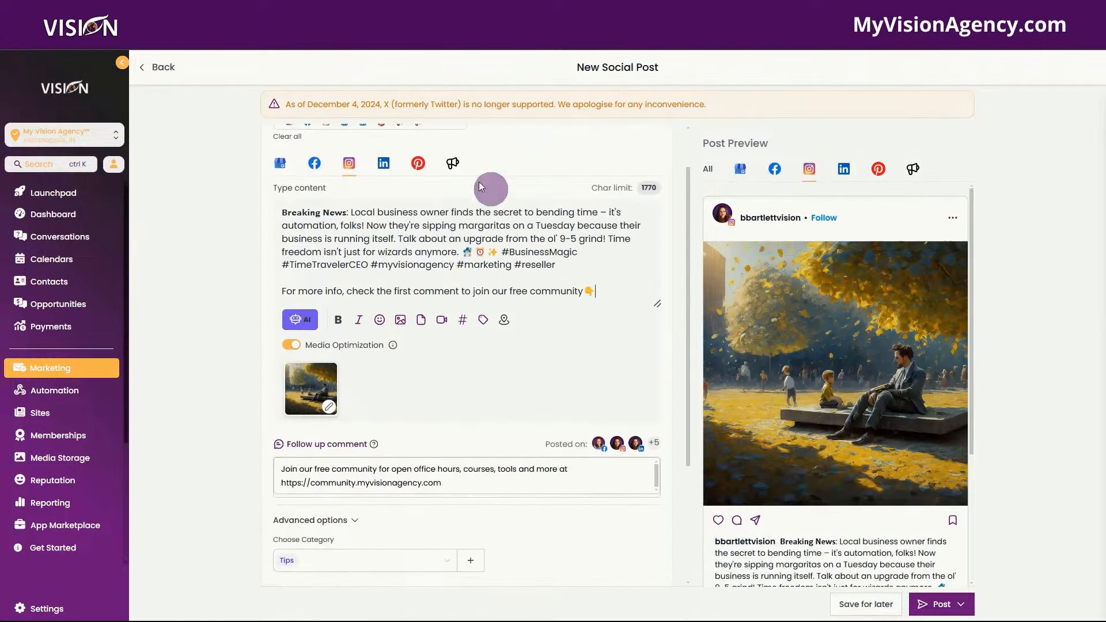
scroll(552, 402, down, 3)
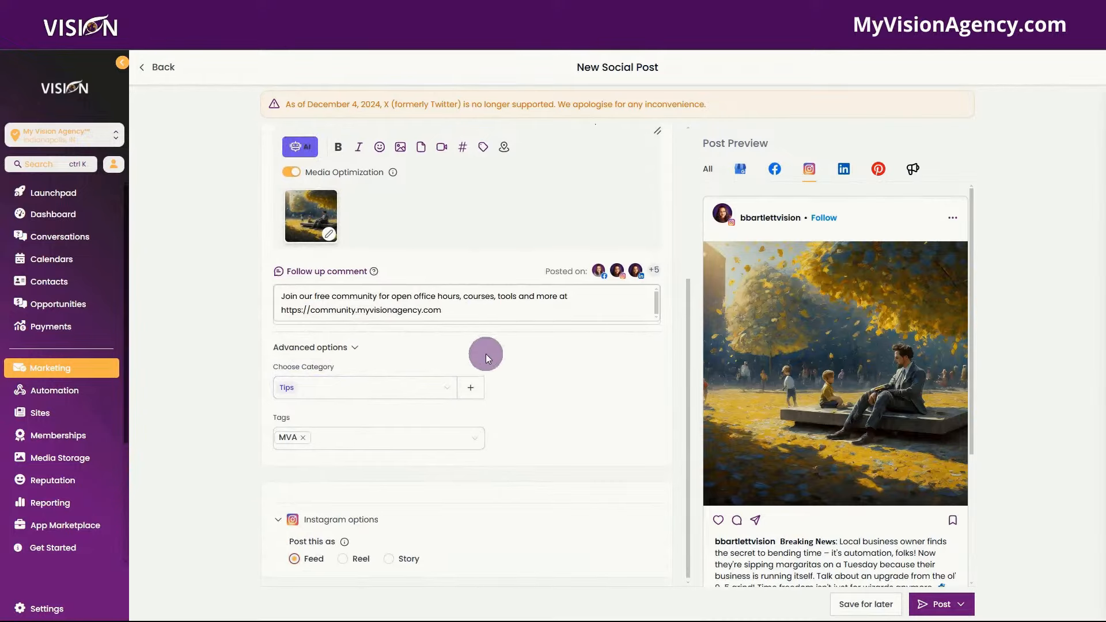
scroll(477, 345, down, 1)
scroll(477, 346, up, 4)
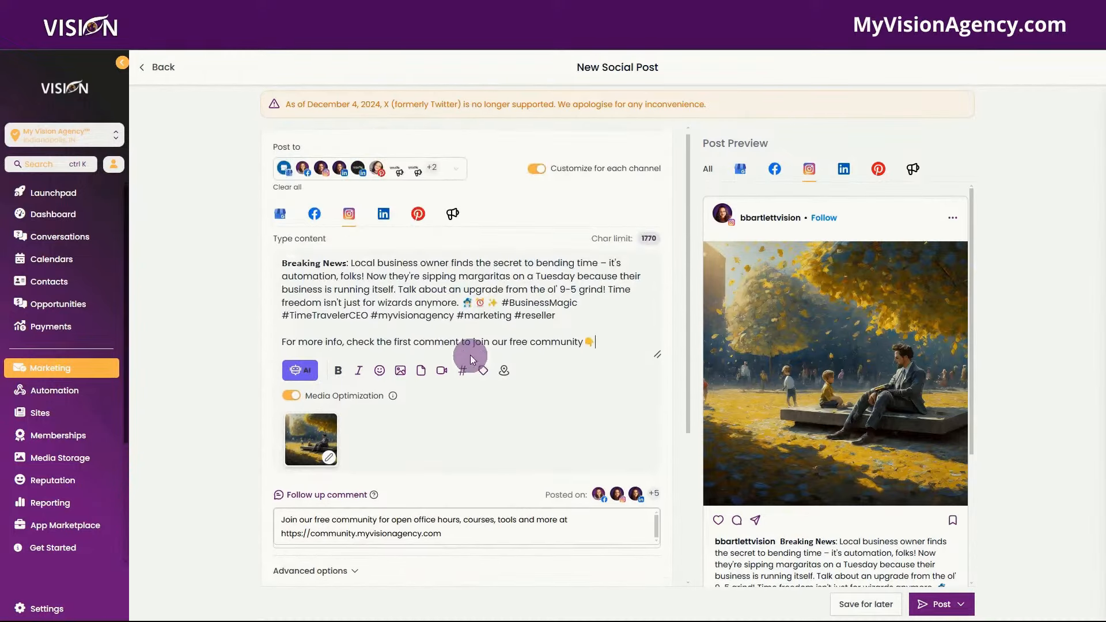
- Switch to the LinkedIn version of the post and review its preview
click(384, 218)
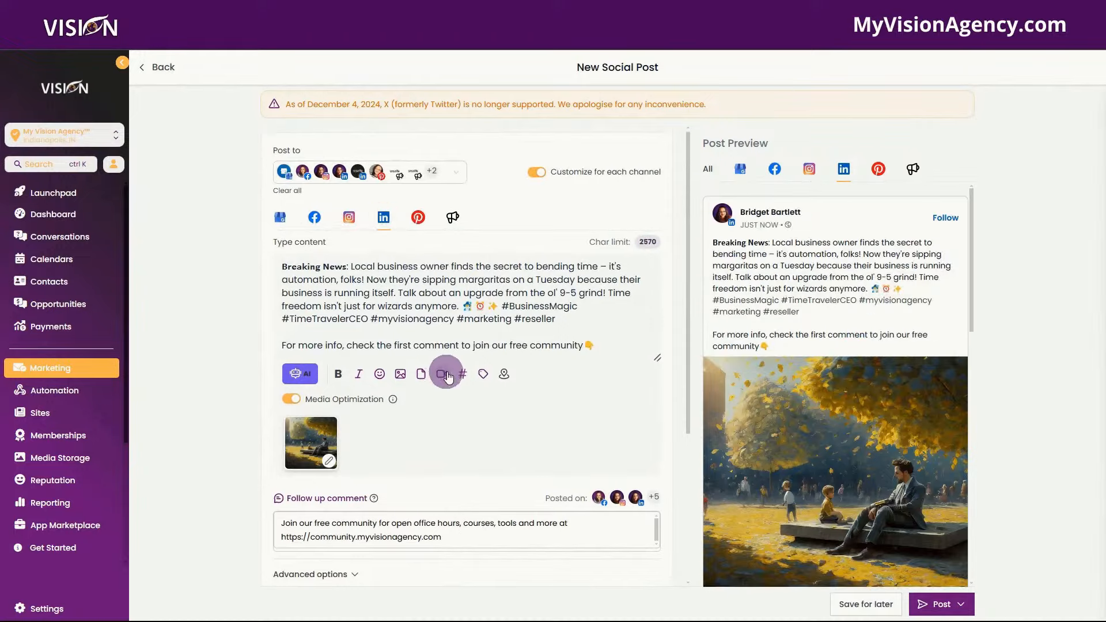
scroll(496, 266, down, 4)
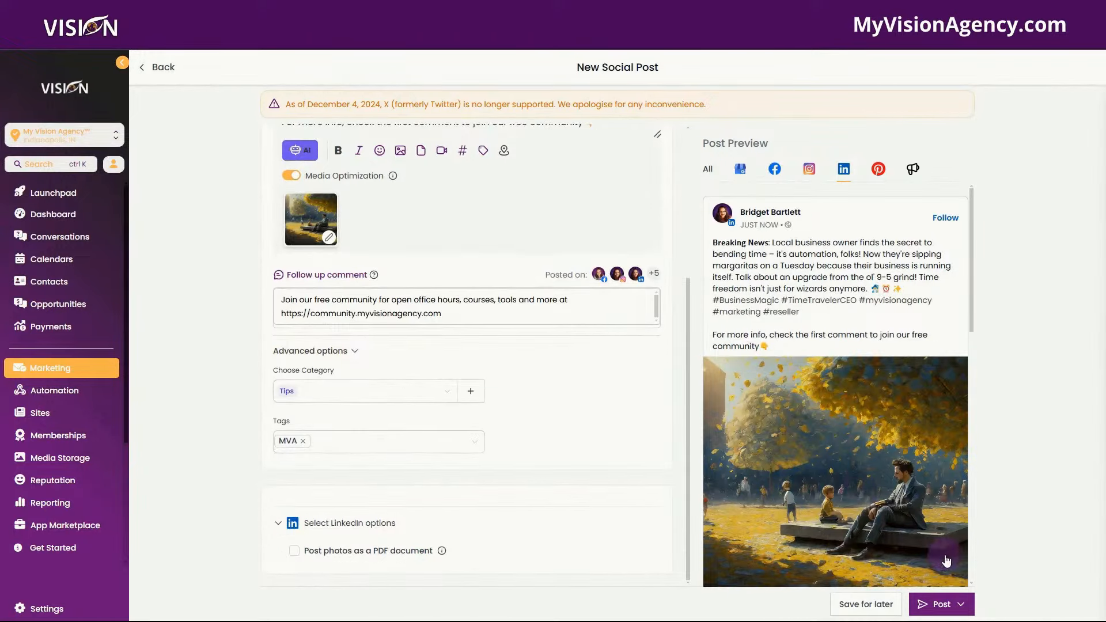
scroll(763, 461, down, 3)
- Look over the publishing choices, then close them without posting
click(961, 604)
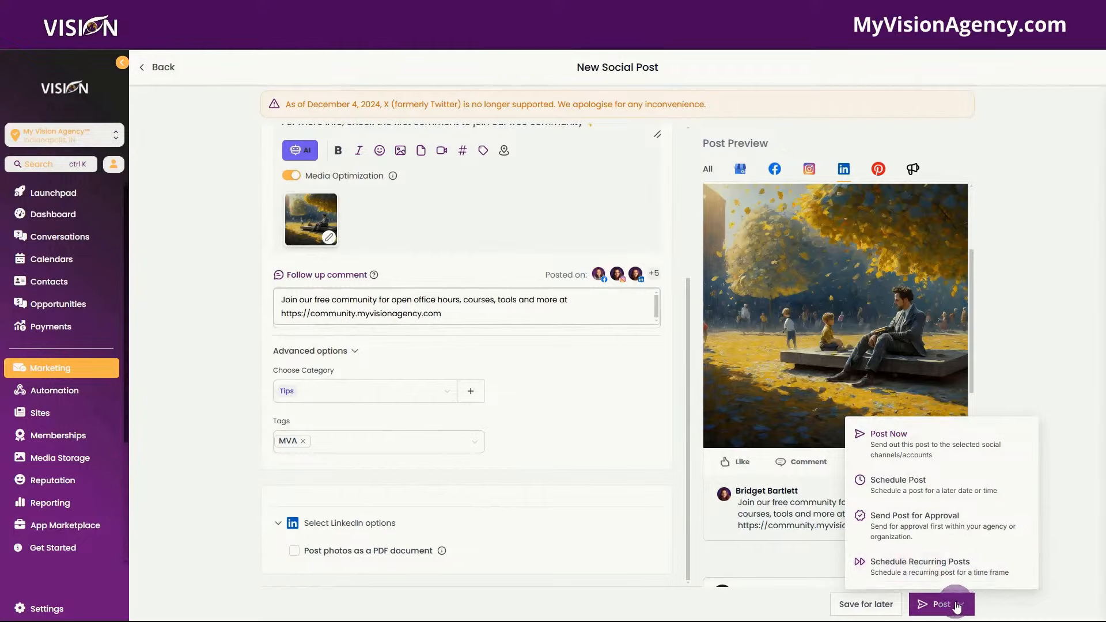
scroll(760, 289, down, 1)
scroll(761, 290, down, 5)
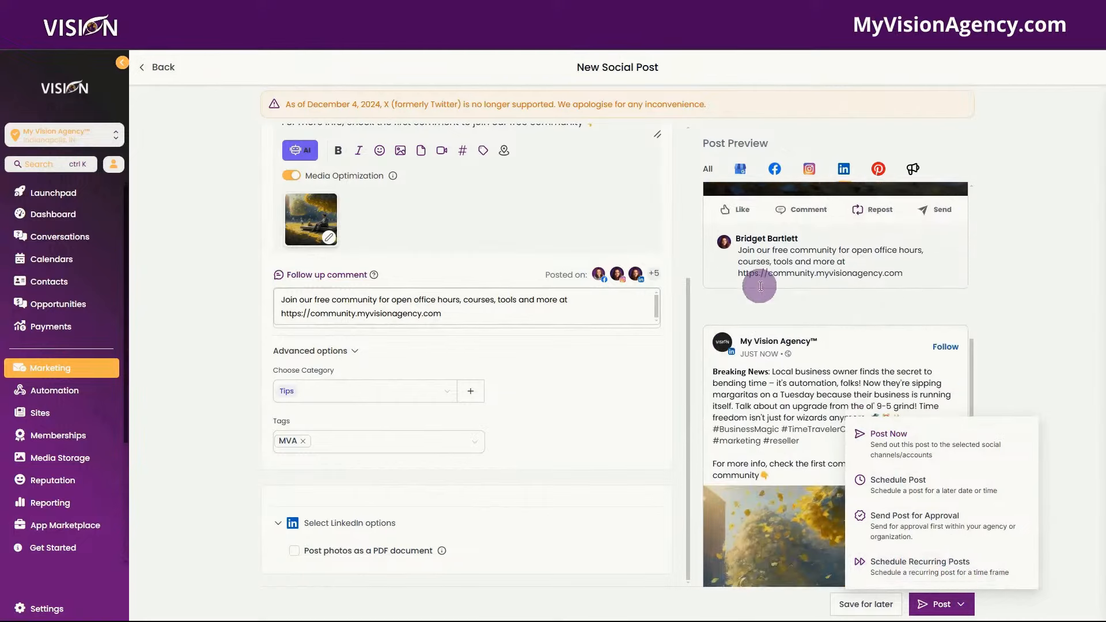
click(1000, 333)
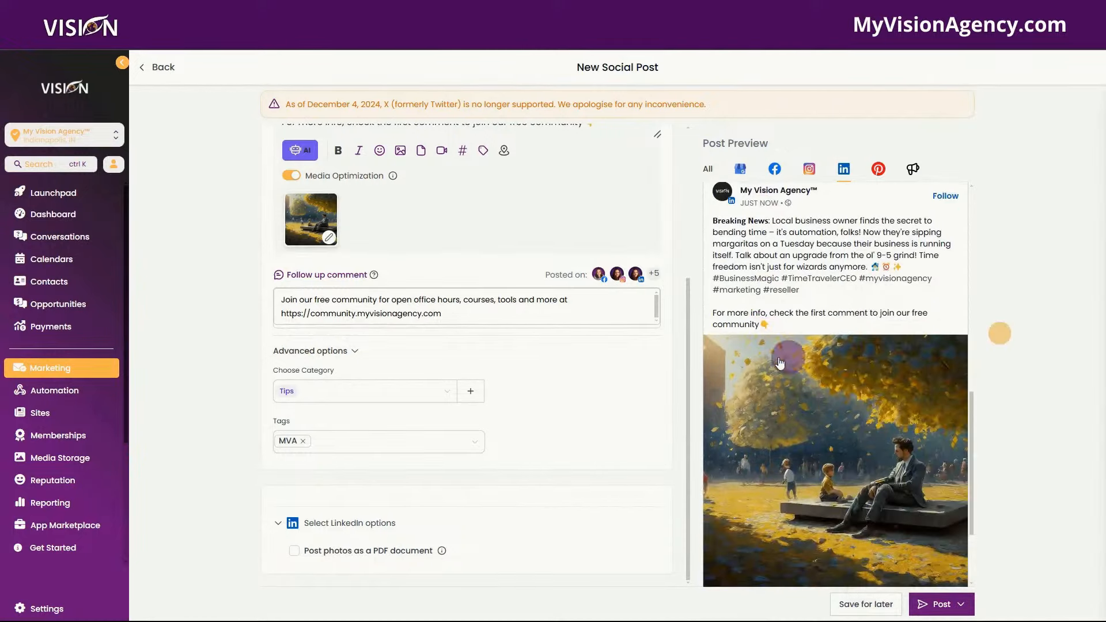
scroll(779, 393, down, 2)
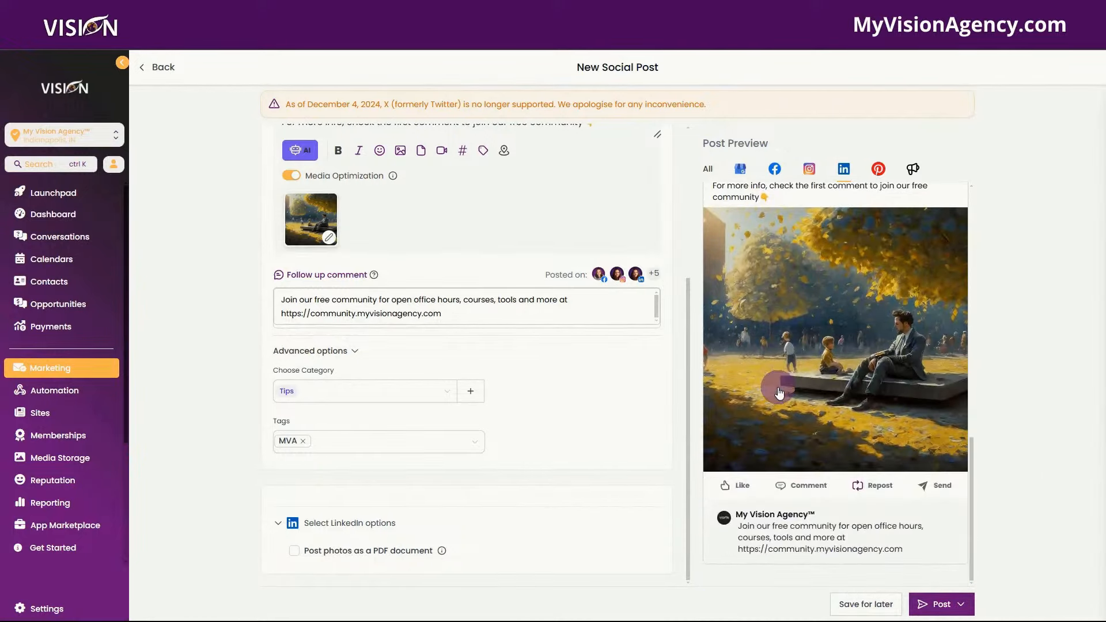
scroll(779, 393, up, 5)
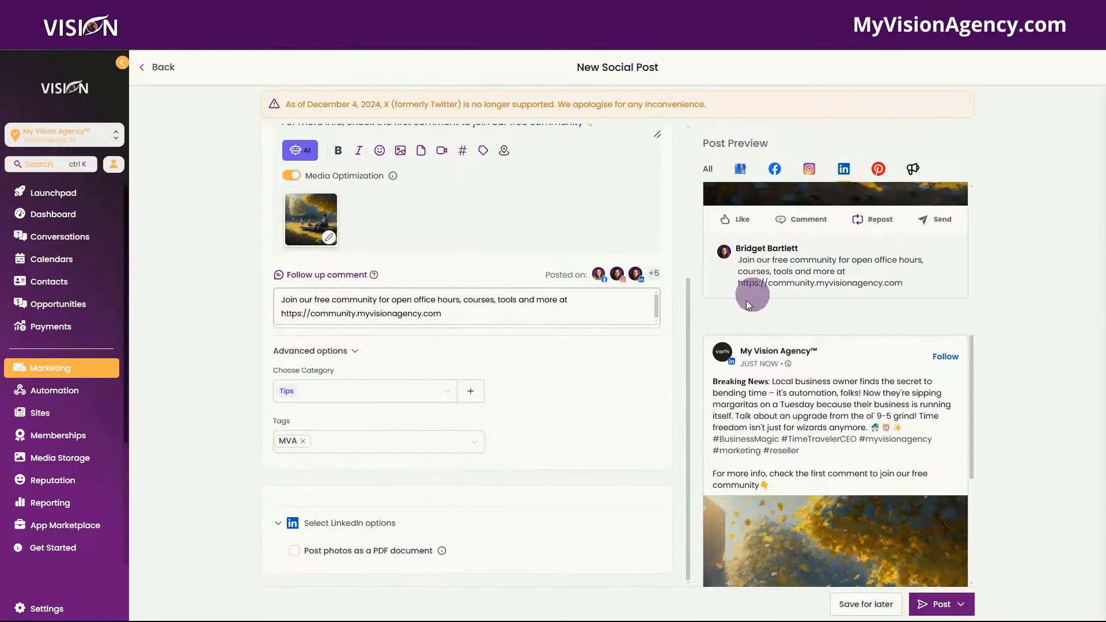
scroll(808, 295, up, 7)
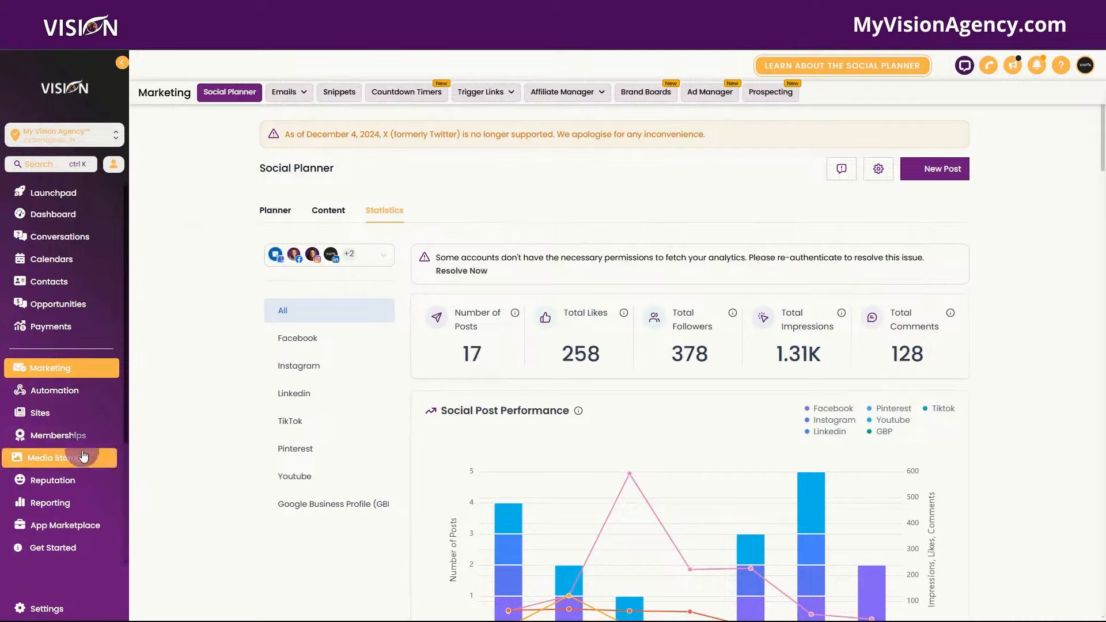
- Show the Community Events calendar and check the Jan 23 Open Office Hours details
scroll(63, 461, down, 3)
click(53, 508)
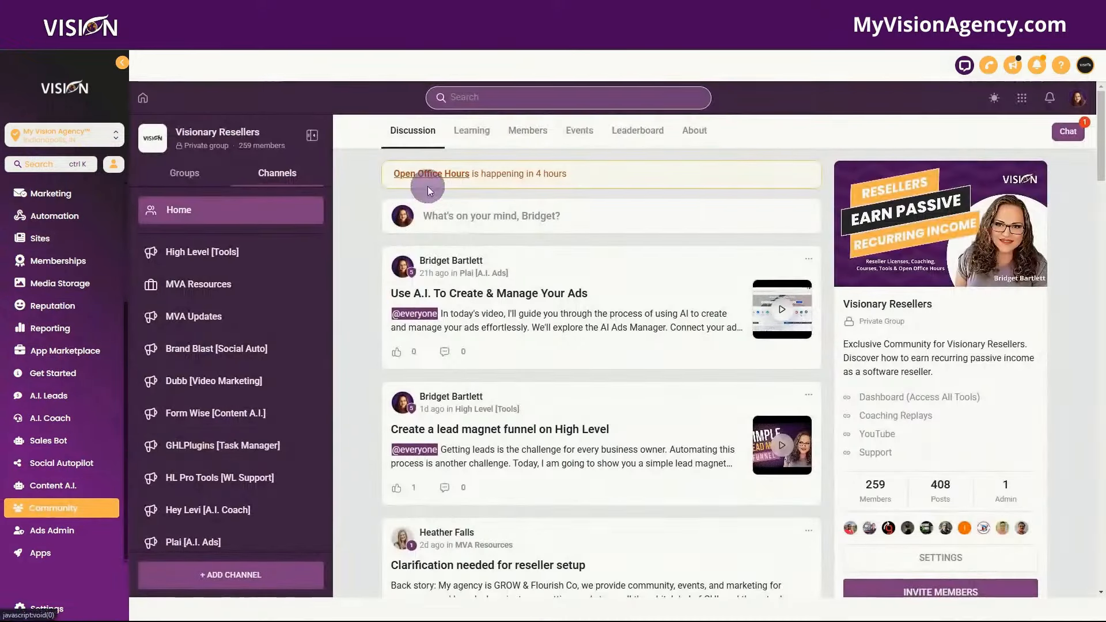
click(579, 131)
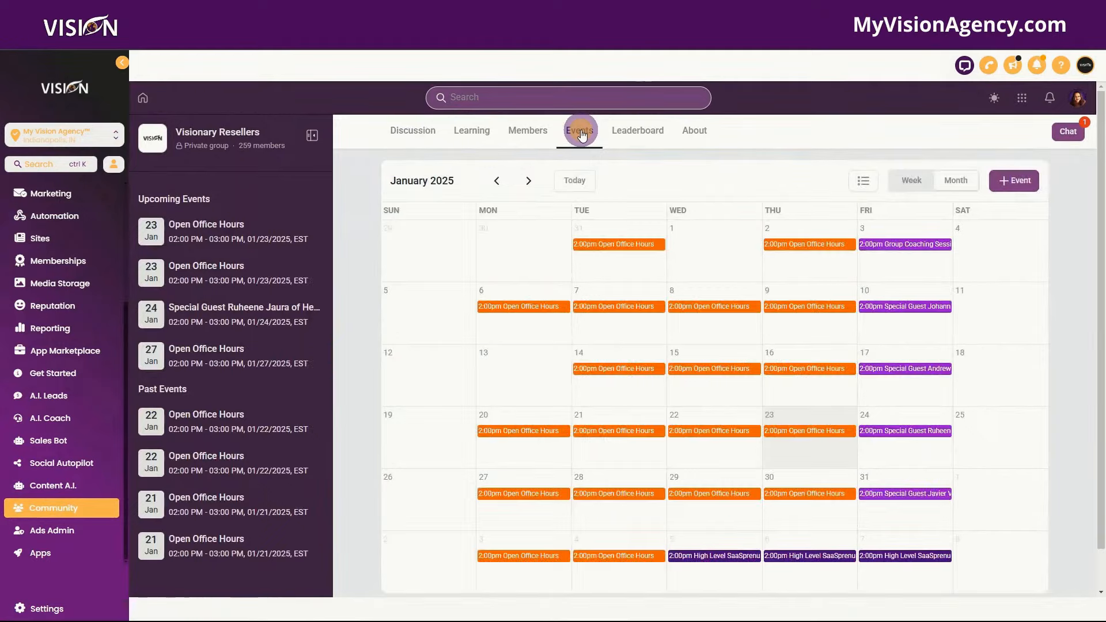
click(805, 433)
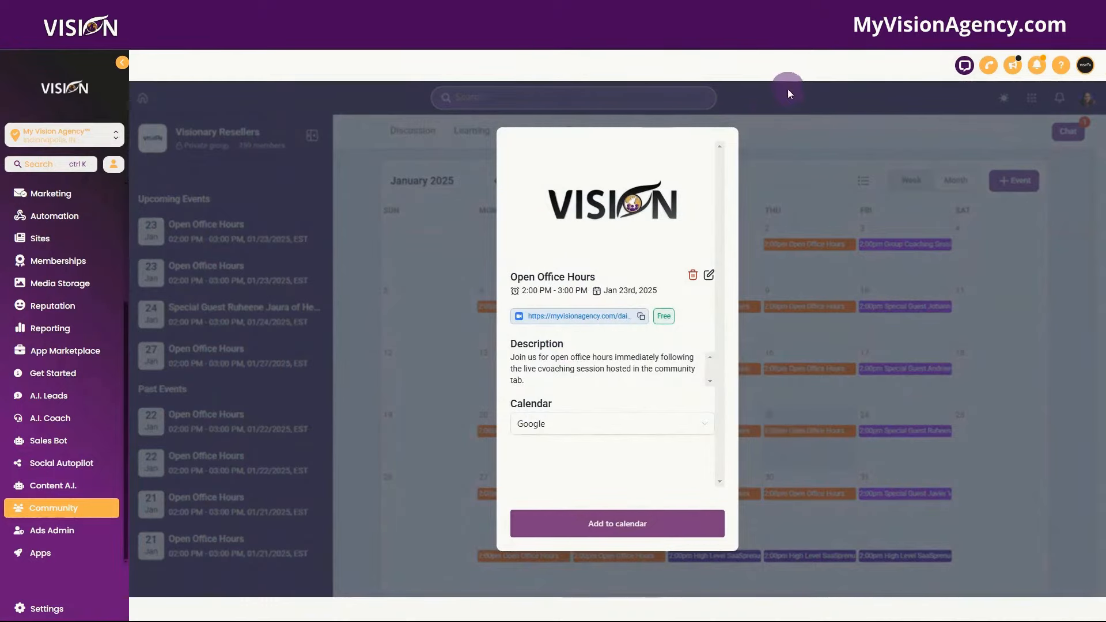
click(813, 138)
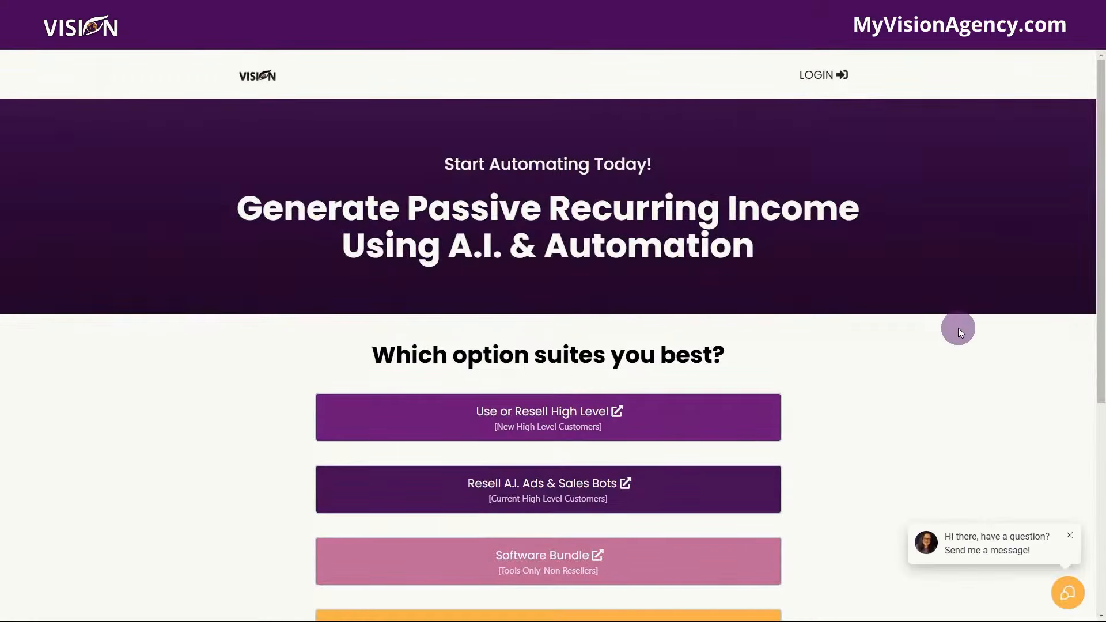
- Scroll the MyVisionAgency page down to the 'Which option suites you best?' choices
scroll(958, 327, down, 3)
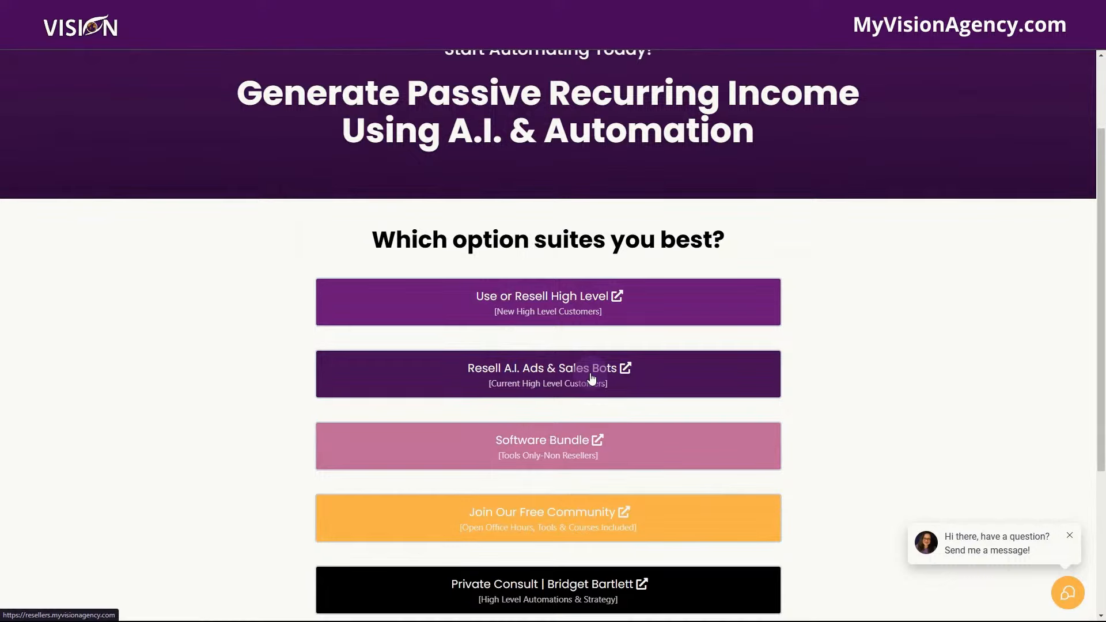
scroll(569, 377, down, 2)
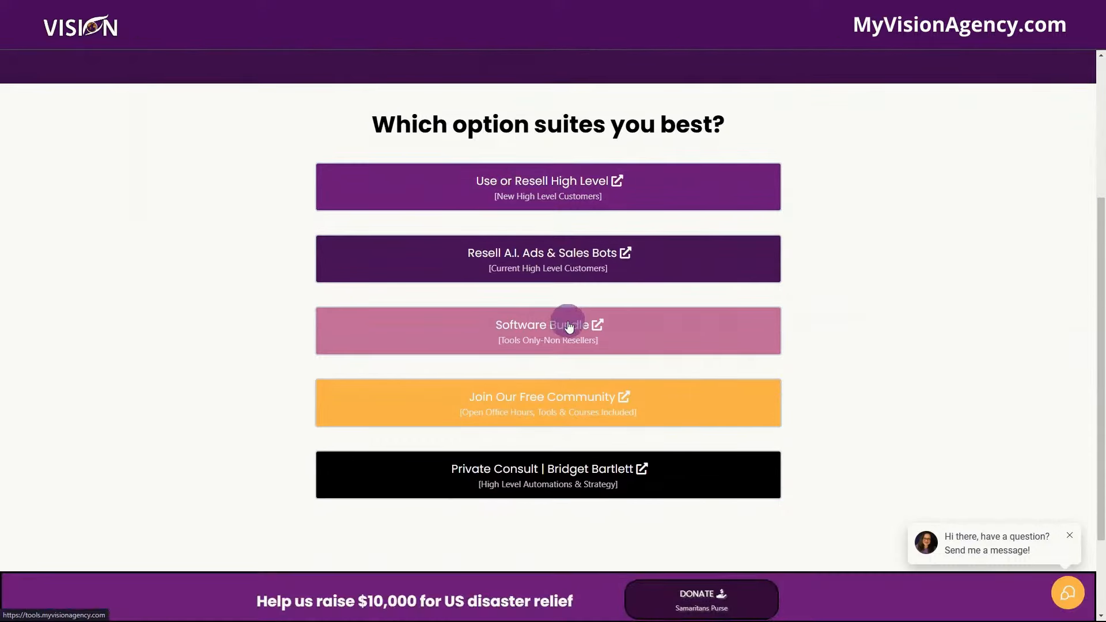